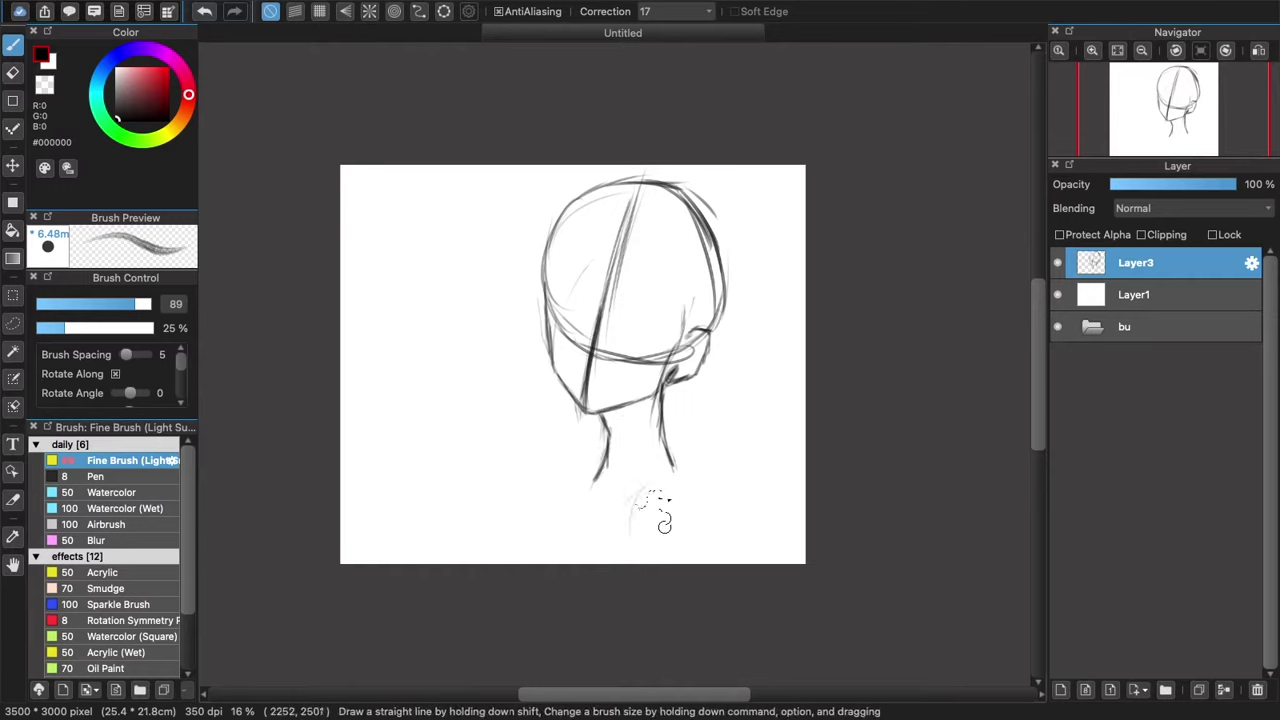
- Sketch the shoulder line across the base of the neck, with overlapping ovals marking both shoulder joints
{"action": "mouse_move", "coordinate": [606, 472]}
{"action": "left_mouse_down"}
{"action": "mouse_move", "coordinate": [568, 468]}
{"action": "mouse_move", "coordinate": [544, 463]}
{"action": "mouse_move", "coordinate": [704, 490]}
{"action": "left_mouse_up"}
{"action": "key", "text": "Left"}
{"action": "key", "text": "Left"}
{"action": "mouse_move", "coordinate": [722, 434]}
{"action": "left_mouse_down"}
{"action": "mouse_move", "coordinate": [571, 497]}
{"action": "mouse_move", "coordinate": [794, 402]}
{"action": "left_mouse_up"}
{"action": "mouse_move", "coordinate": [664, 462]}
{"action": "left_mouse_down"}
{"action": "mouse_move", "coordinate": [592, 495]}
{"action": "mouse_move", "coordinate": [630, 515]}
{"action": "mouse_move", "coordinate": [725, 436]}
{"action": "mouse_move", "coordinate": [785, 408]}
{"action": "mouse_move", "coordinate": [780, 440]}
{"action": "left_mouse_up"}
{"action": "key", "text": "Right"}
{"action": "key", "text": "Right"}
{"action": "left_click_drag", "start_coordinate": [668, 440], "coordinate": [692, 484]}
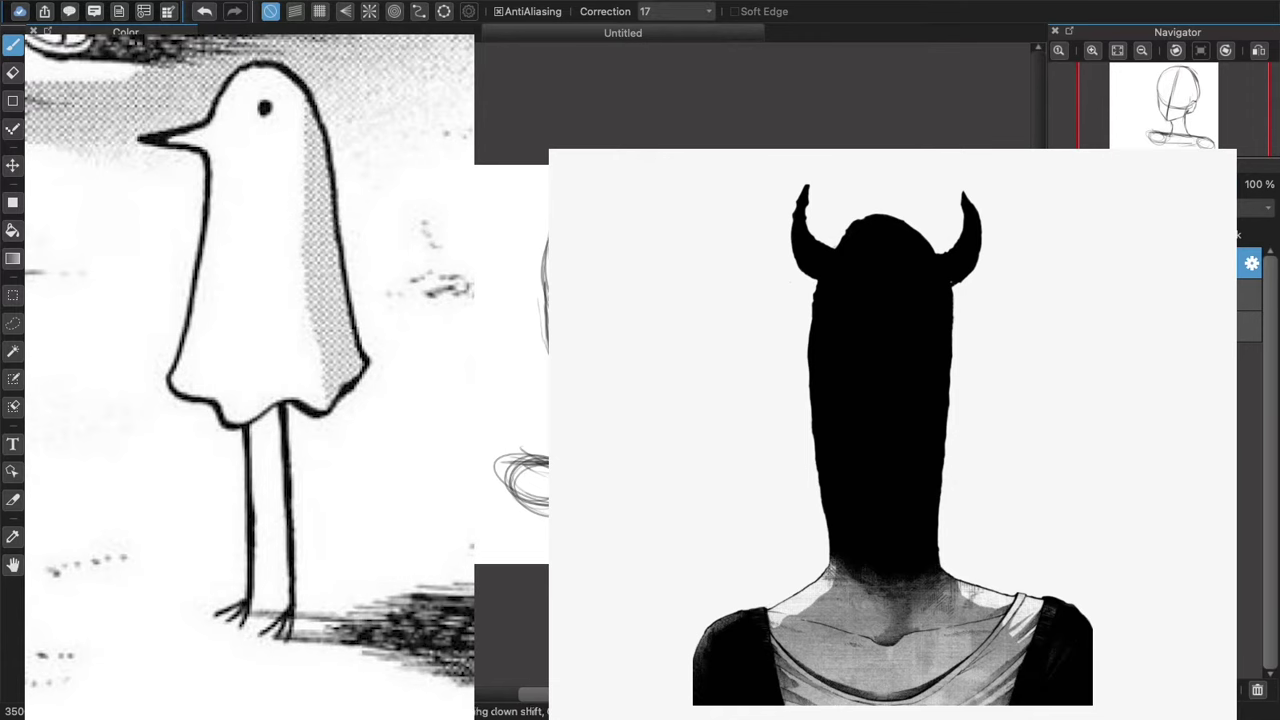
- Outline the near shoulder and upper arm at the canvas's left side, and add the neck muscle line from the ear to the collarbone
{"action": "mouse_move", "coordinate": [549, 447]}
{"action": "left_mouse_down"}
{"action": "mouse_move", "coordinate": [497, 488]}
{"action": "mouse_move", "coordinate": [528, 446]}
{"action": "mouse_move", "coordinate": [495, 509]}
{"action": "mouse_move", "coordinate": [597, 478]}
{"action": "left_mouse_up"}
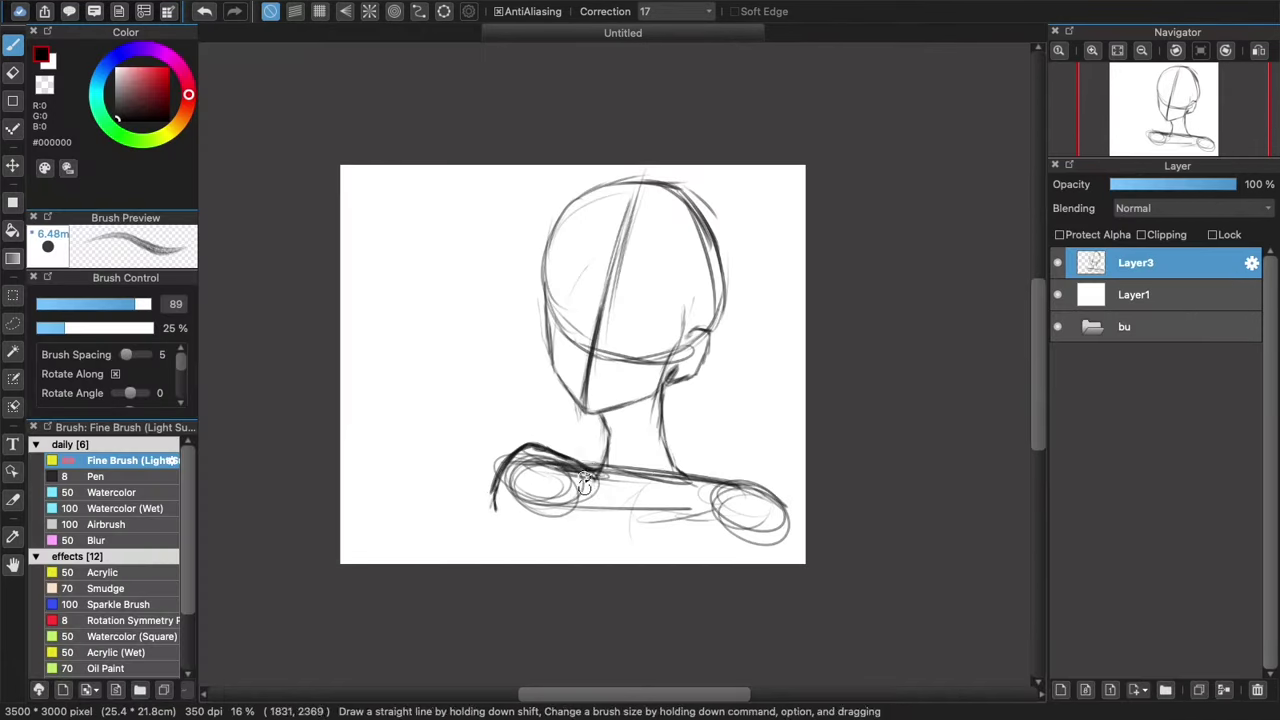
{"action": "mouse_move", "coordinate": [662, 423]}
{"action": "left_mouse_down"}
{"action": "mouse_move", "coordinate": [686, 305]}
{"action": "mouse_move", "coordinate": [670, 412]}
{"action": "mouse_move", "coordinate": [645, 470]}
{"action": "mouse_move", "coordinate": [634, 466]}
{"action": "mouse_move", "coordinate": [690, 310]}
{"action": "left_mouse_up"}
{"action": "mouse_move", "coordinate": [610, 476]}
{"action": "left_mouse_down"}
{"action": "mouse_move", "coordinate": [576, 473]}
{"action": "mouse_move", "coordinate": [566, 455]}
{"action": "mouse_move", "coordinate": [496, 506]}
{"action": "mouse_move", "coordinate": [541, 583]}
{"action": "left_mouse_up"}
{"action": "left_click_drag", "start_coordinate": [579, 470], "coordinate": [615, 564]}
{"action": "left_click_drag", "start_coordinate": [574, 482], "coordinate": [617, 570]}
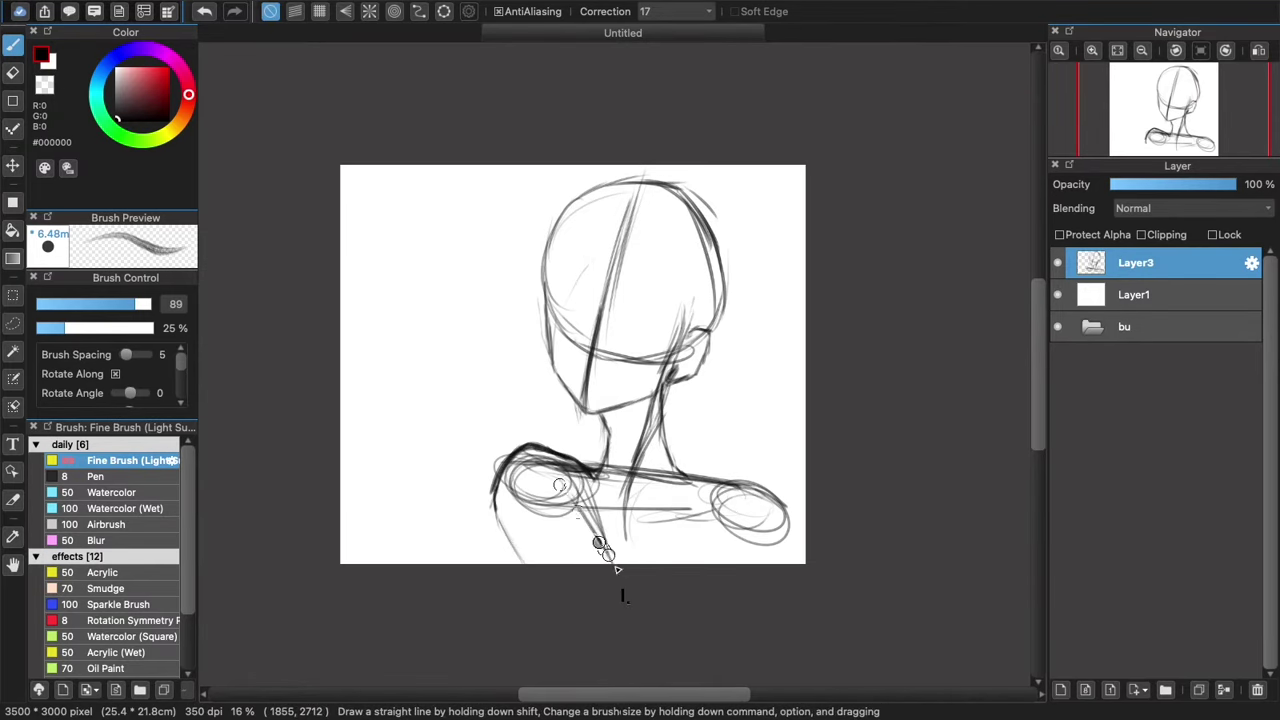
{"action": "left_click_drag", "start_coordinate": [494, 490], "coordinate": [531, 564]}
{"action": "left_click_drag", "start_coordinate": [577, 460], "coordinate": [600, 485]}
{"action": "mouse_move", "coordinate": [535, 450]}
{"action": "left_mouse_down"}
{"action": "mouse_move", "coordinate": [600, 485]}
{"action": "mouse_move", "coordinate": [600, 528]}
{"action": "left_mouse_up"}
{"action": "left_click_drag", "start_coordinate": [565, 456], "coordinate": [605, 550]}
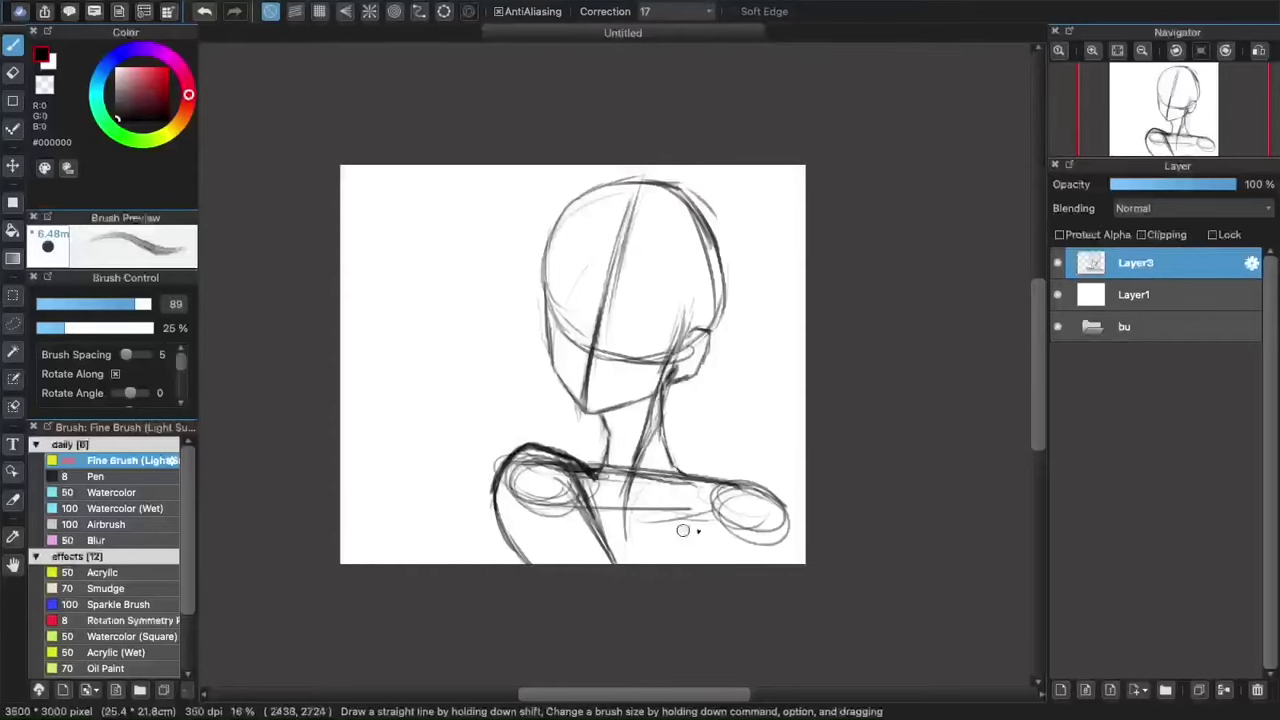
- Outline the shoulder at the canvas's right edge and sketch the raised hand and forearm beside it
{"action": "mouse_move", "coordinate": [700, 480]}
{"action": "left_mouse_down"}
{"action": "mouse_move", "coordinate": [785, 530]}
{"action": "mouse_move", "coordinate": [802, 563]}
{"action": "left_mouse_up"}
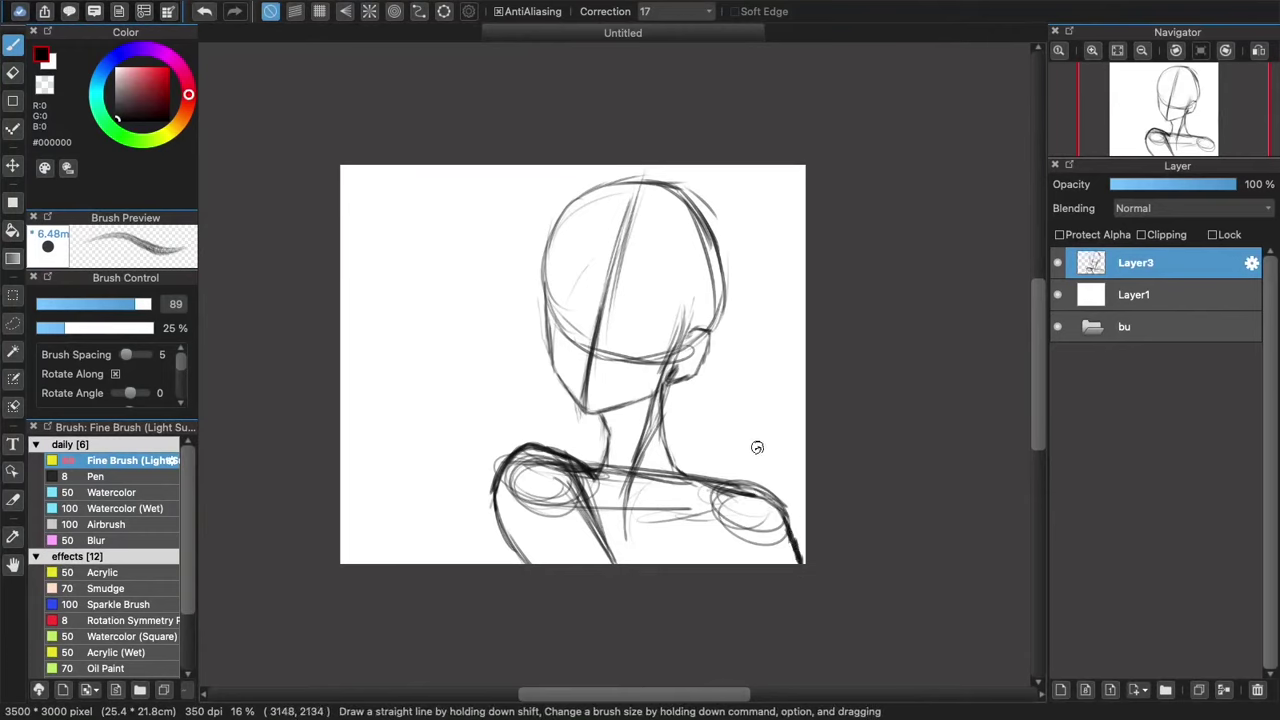
{"action": "mouse_move", "coordinate": [755, 419]}
{"action": "left_mouse_down"}
{"action": "mouse_move", "coordinate": [800, 477]}
{"action": "mouse_move", "coordinate": [794, 436]}
{"action": "mouse_move", "coordinate": [771, 425]}
{"action": "mouse_move", "coordinate": [805, 368]}
{"action": "left_mouse_up"}
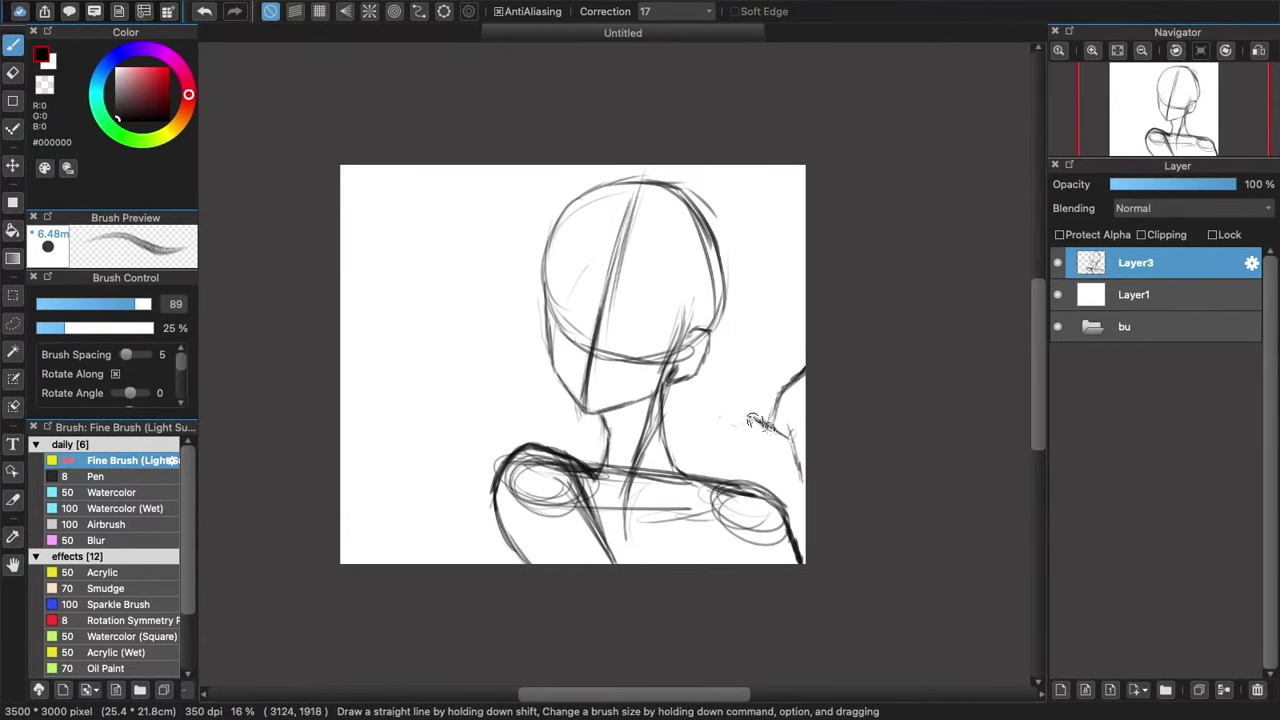
{"action": "mouse_move", "coordinate": [747, 420]}
{"action": "left_mouse_down"}
{"action": "mouse_move", "coordinate": [745, 488]}
{"action": "mouse_move", "coordinate": [786, 515]}
{"action": "mouse_move", "coordinate": [798, 565]}
{"action": "mouse_move", "coordinate": [775, 515]}
{"action": "left_mouse_up"}
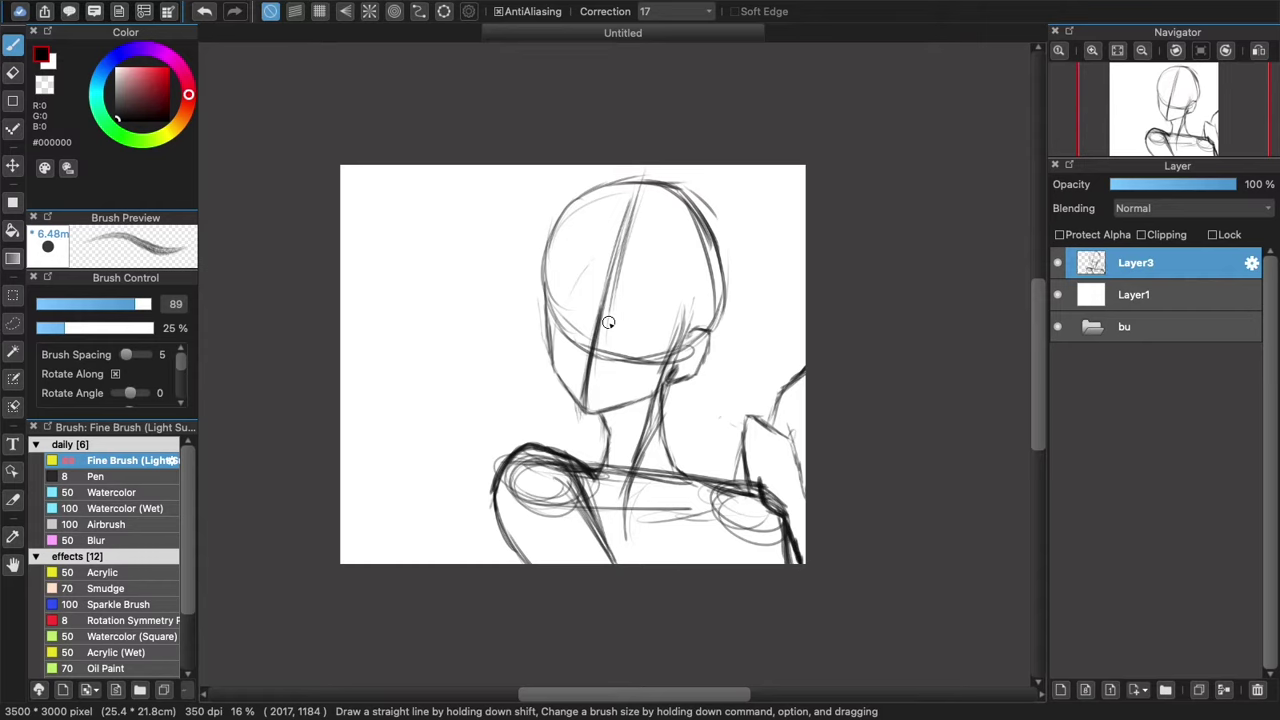
- Darken the far side of the face and sketch a narrow ear against it
{"action": "left_click_drag", "start_coordinate": [543, 290], "coordinate": [548, 362]}
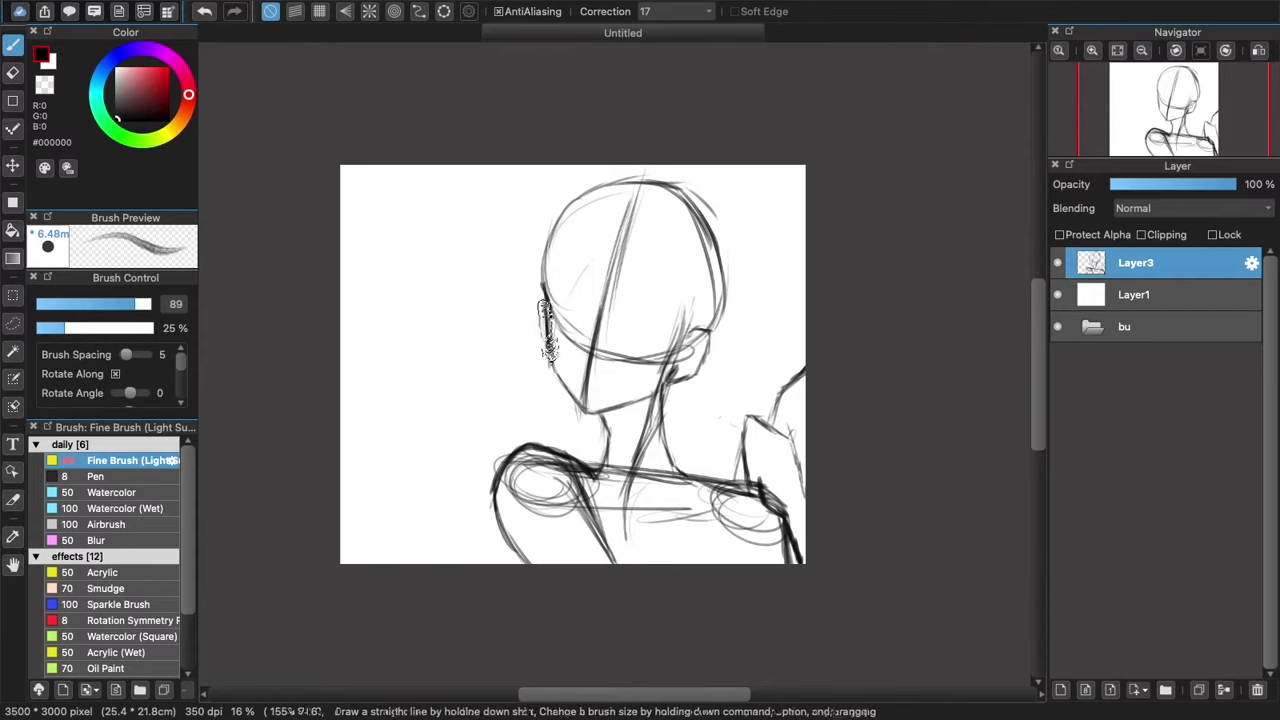
{"action": "left_click_drag", "start_coordinate": [540, 288], "coordinate": [545, 355]}
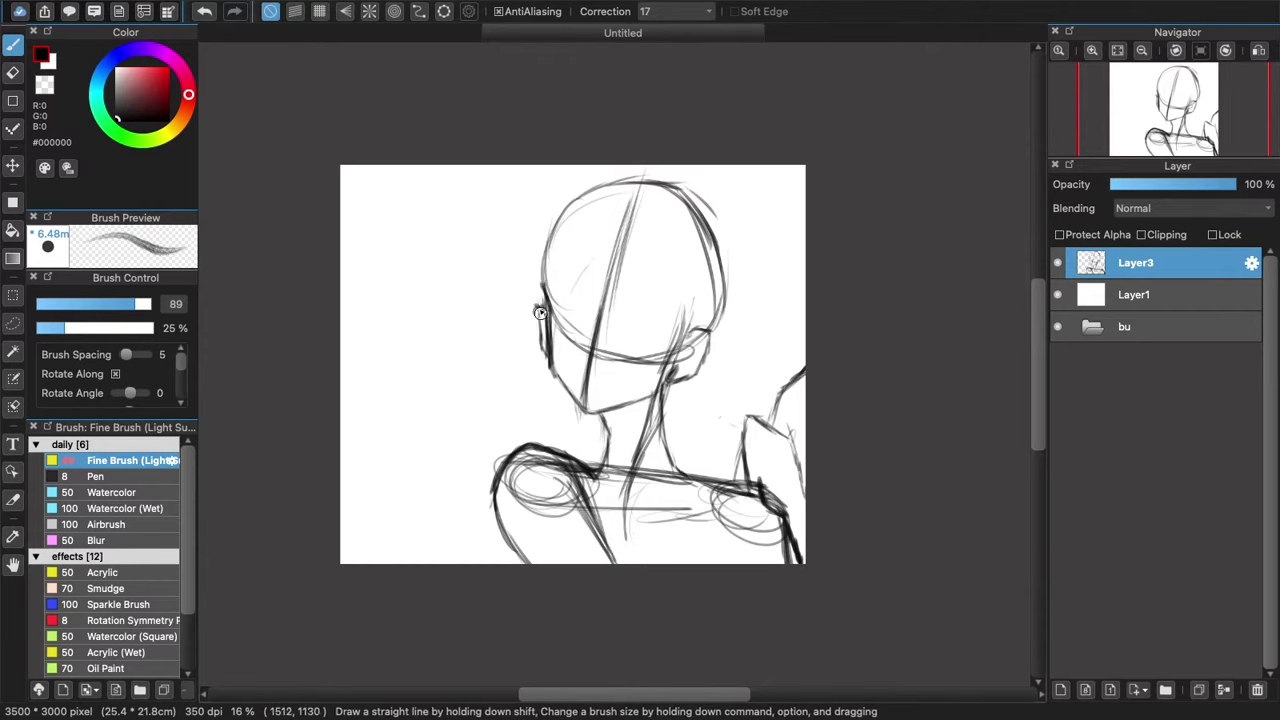
{"action": "left_click_drag", "start_coordinate": [537, 307], "coordinate": [543, 354]}
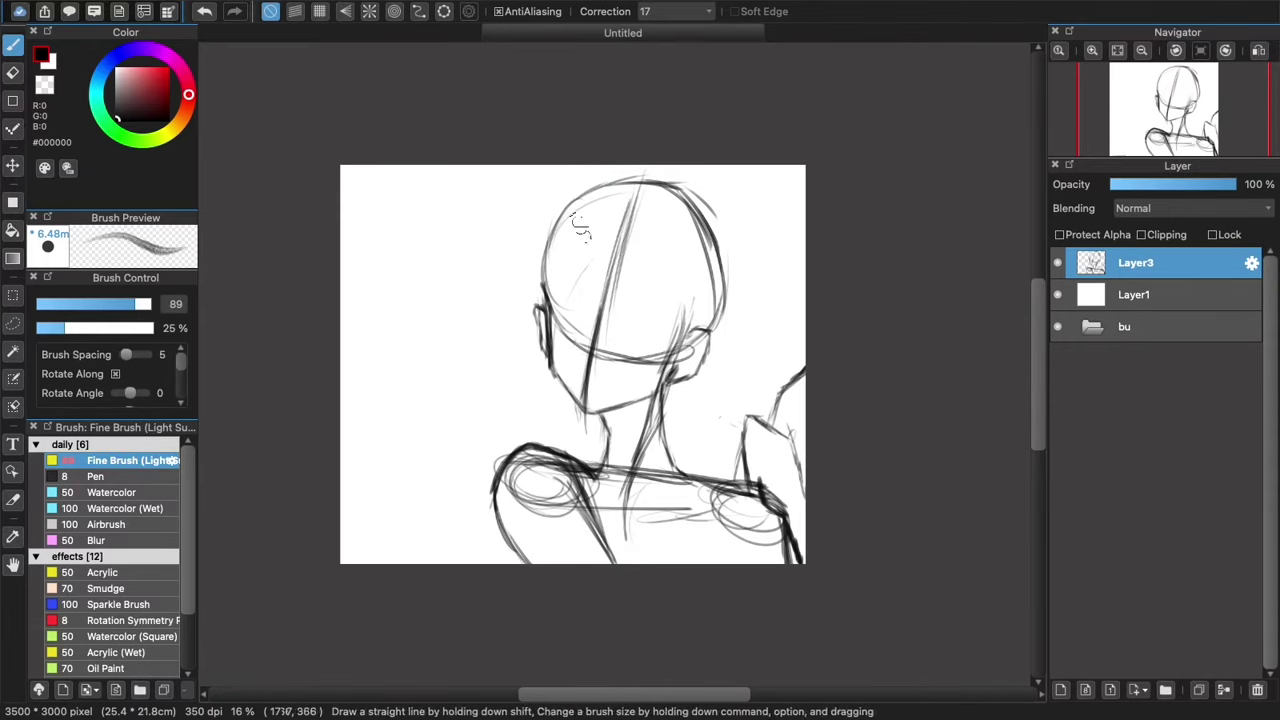
- Sketch the straight bangs across the forehead, with darker hair strands at both temples
{"action": "left_click_drag", "start_coordinate": [551, 278], "coordinate": [546, 324]}
{"action": "mouse_move", "coordinate": [566, 222]}
{"action": "left_mouse_down"}
{"action": "mouse_move", "coordinate": [547, 300]}
{"action": "mouse_move", "coordinate": [548, 258]}
{"action": "mouse_move", "coordinate": [537, 270]}
{"action": "mouse_move", "coordinate": [540, 302]}
{"action": "mouse_move", "coordinate": [581, 265]}
{"action": "mouse_move", "coordinate": [577, 305]}
{"action": "mouse_move", "coordinate": [597, 256]}
{"action": "mouse_move", "coordinate": [589, 275]}
{"action": "mouse_move", "coordinate": [619, 262]}
{"action": "mouse_move", "coordinate": [628, 320]}
{"action": "mouse_move", "coordinate": [630, 241]}
{"action": "mouse_move", "coordinate": [615, 317]}
{"action": "left_mouse_up"}
{"action": "key", "text": "super+z"}
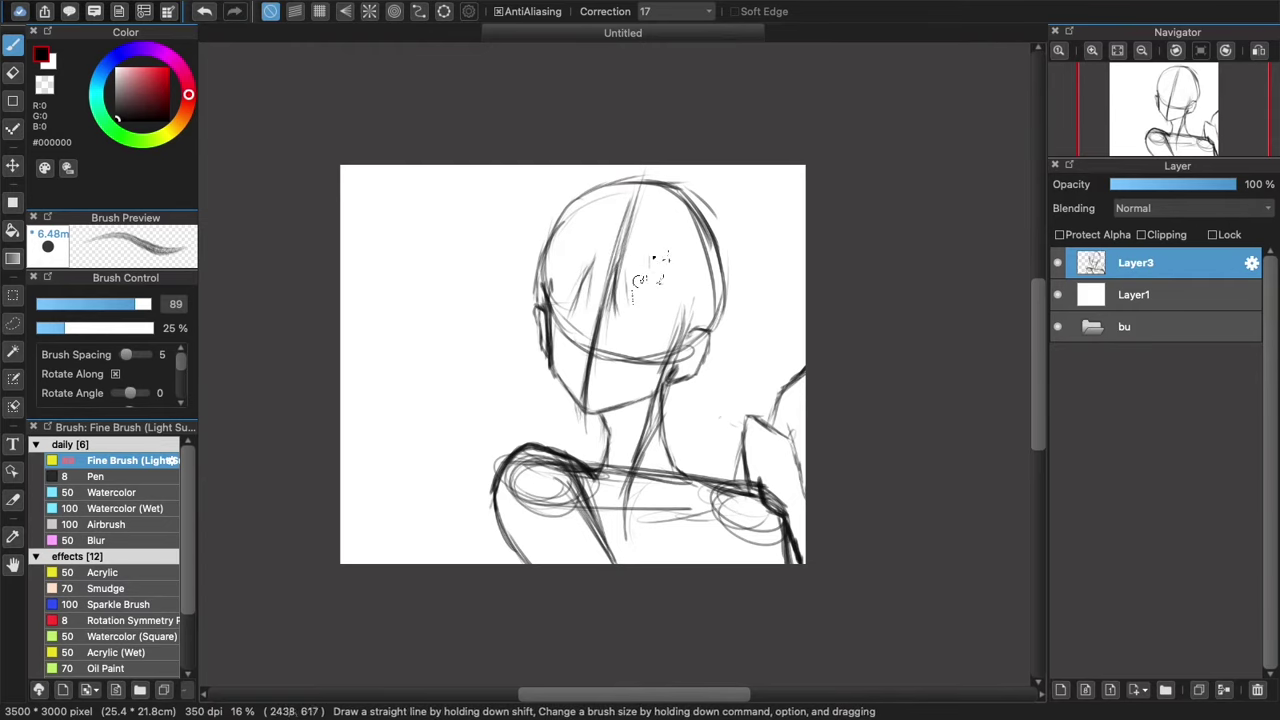
{"action": "mouse_move", "coordinate": [649, 266]}
{"action": "left_mouse_down"}
{"action": "mouse_move", "coordinate": [649, 320]}
{"action": "mouse_move", "coordinate": [705, 280]}
{"action": "mouse_move", "coordinate": [552, 245]}
{"action": "mouse_move", "coordinate": [538, 300]}
{"action": "mouse_move", "coordinate": [692, 318]}
{"action": "left_mouse_up"}
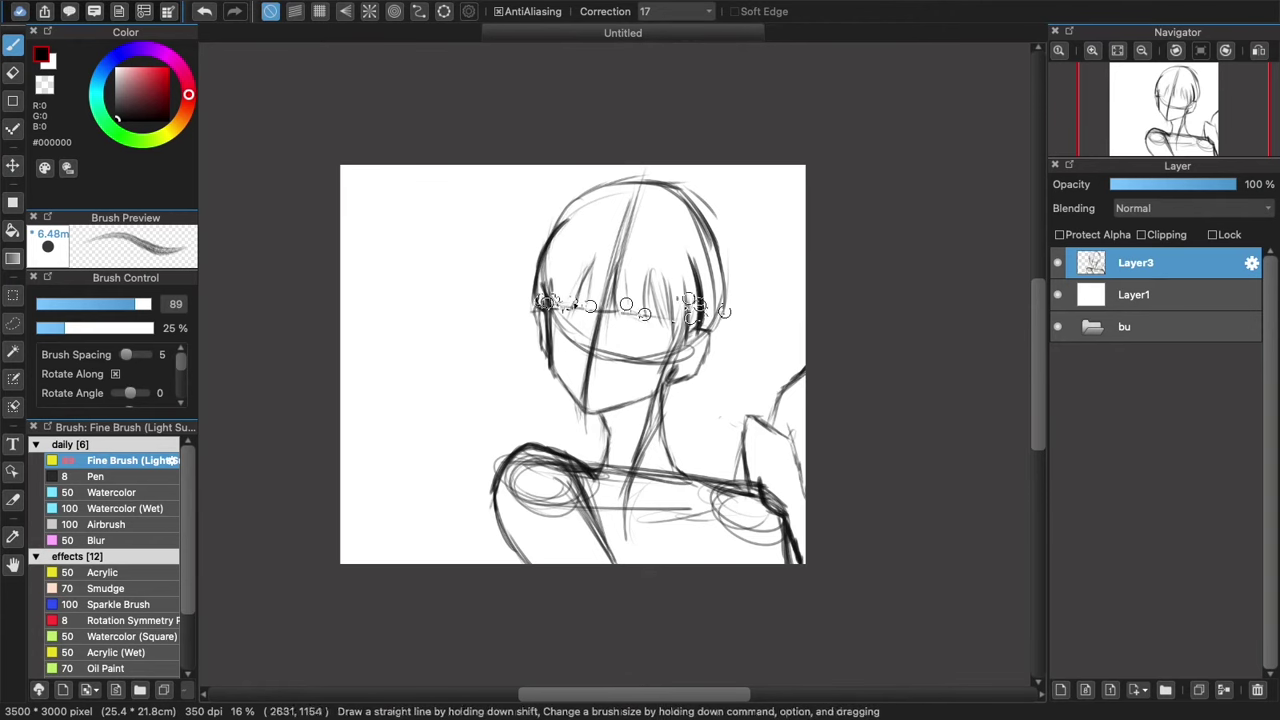
{"action": "key", "text": "super+z"}
{"action": "left_click_drag", "start_coordinate": [538, 306], "coordinate": [698, 322]}
{"action": "key", "text": "super+z"}
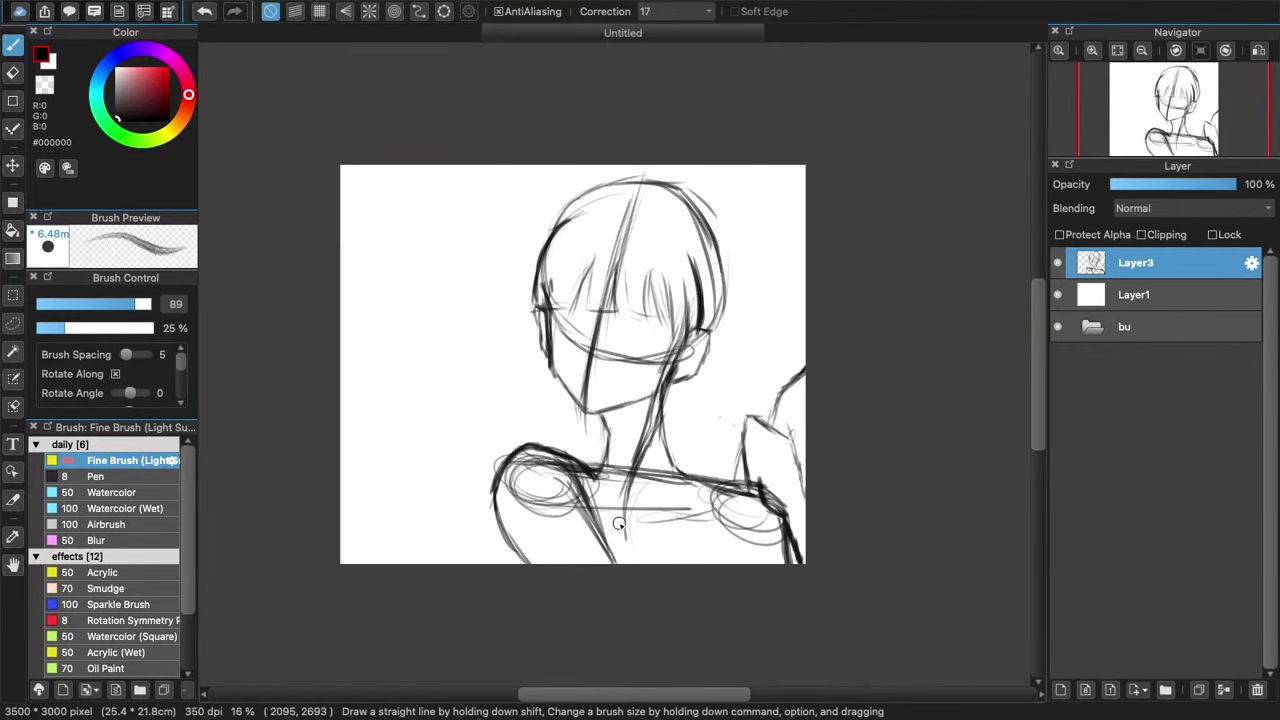
- Outline the hair over the crown and draw long strands falling to the shoulders on both sides of the face
{"action": "left_click_drag", "start_coordinate": [546, 345], "coordinate": [460, 527]}
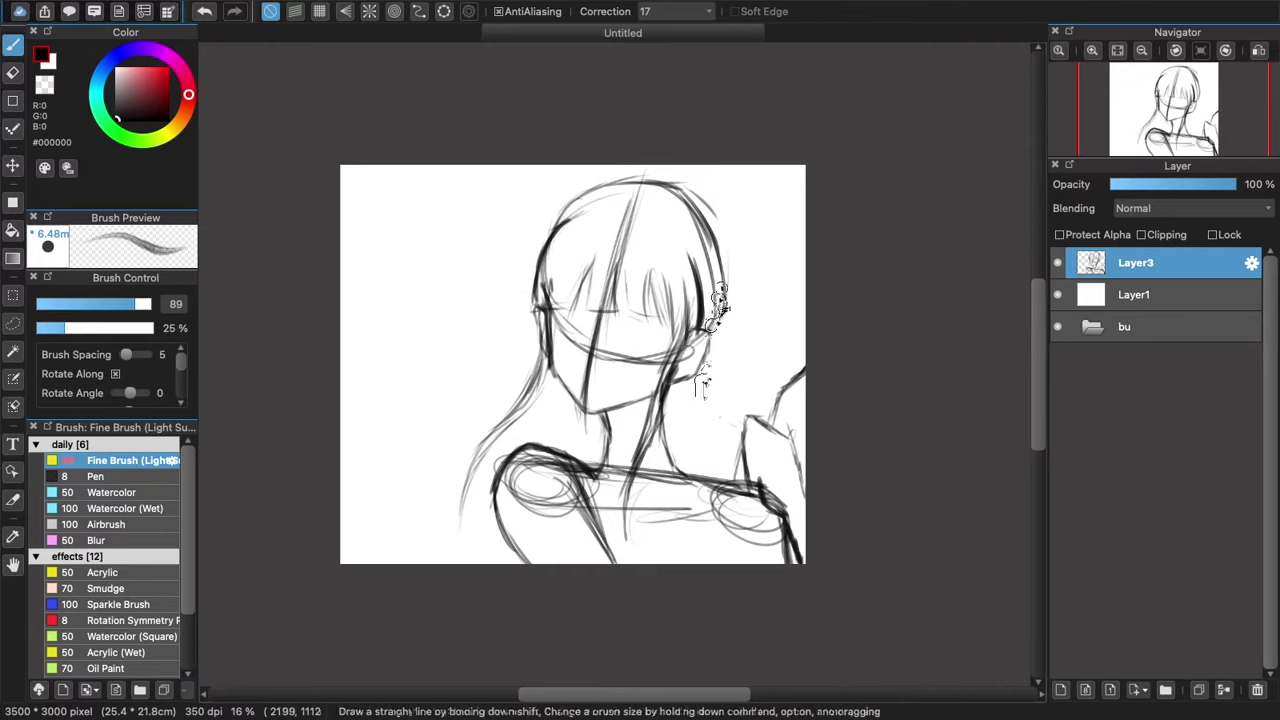
{"action": "mouse_move", "coordinate": [556, 222]}
{"action": "left_mouse_down"}
{"action": "mouse_move", "coordinate": [599, 195]}
{"action": "mouse_move", "coordinate": [698, 213]}
{"action": "mouse_move", "coordinate": [724, 318]}
{"action": "mouse_move", "coordinate": [719, 340]}
{"action": "mouse_move", "coordinate": [682, 350]}
{"action": "mouse_move", "coordinate": [679, 395]}
{"action": "mouse_move", "coordinate": [679, 380]}
{"action": "mouse_move", "coordinate": [740, 424]}
{"action": "left_mouse_up"}
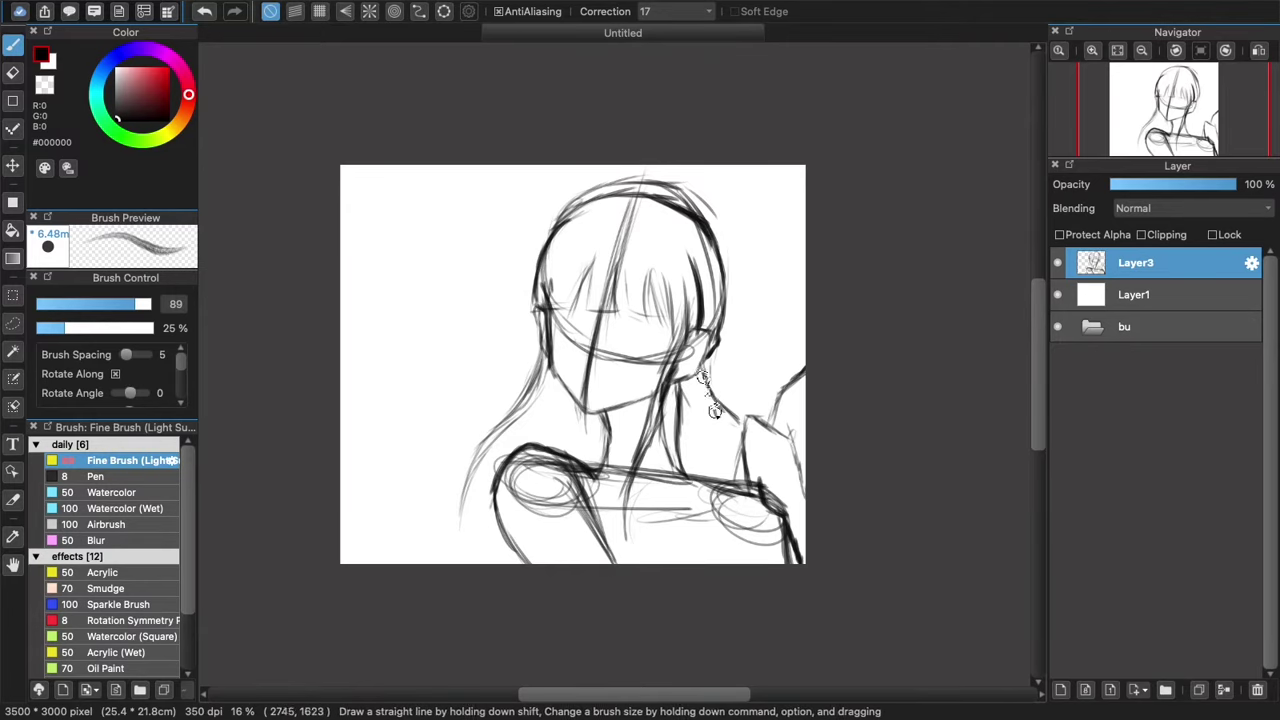
{"action": "mouse_move", "coordinate": [706, 376]}
{"action": "left_mouse_down"}
{"action": "mouse_move", "coordinate": [721, 434]}
{"action": "mouse_move", "coordinate": [745, 458]}
{"action": "mouse_move", "coordinate": [709, 408]}
{"action": "left_mouse_up"}
{"action": "left_click_drag", "start_coordinate": [717, 325], "coordinate": [707, 380]}
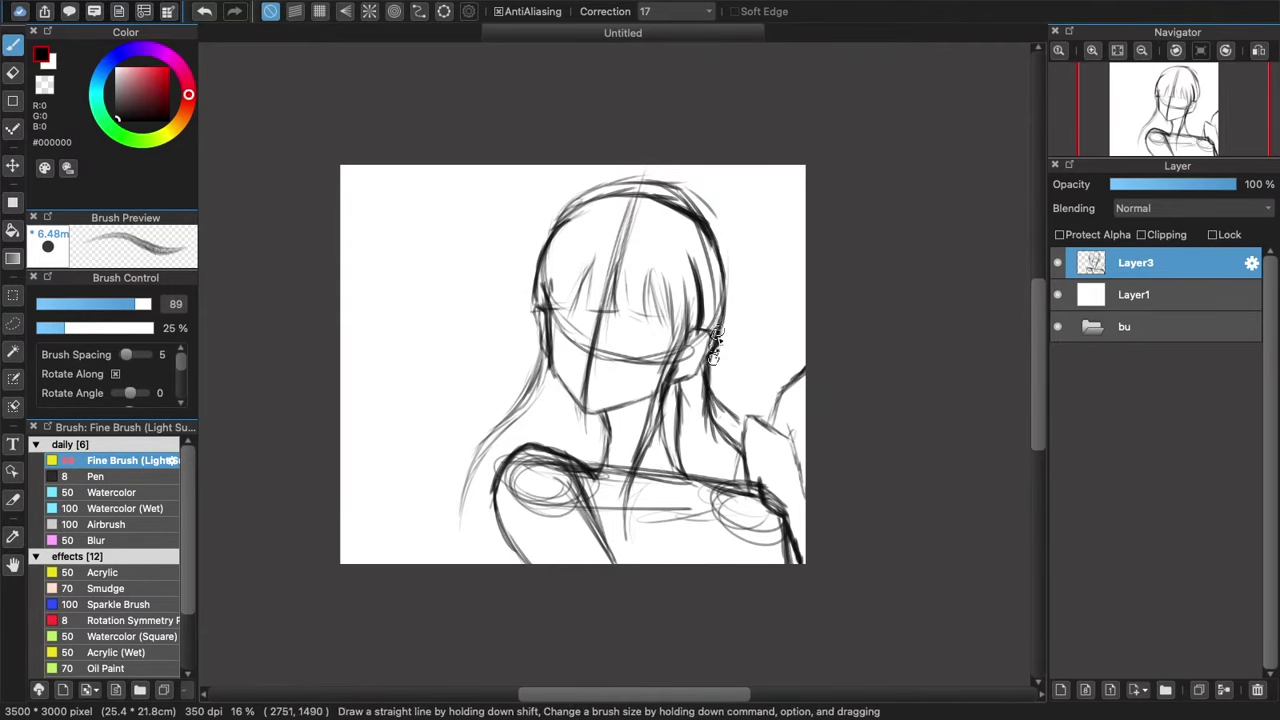
{"action": "left_click_drag", "start_coordinate": [722, 235], "coordinate": [716, 350]}
- Erase the leftover head construction strokes above the hair's crown and return to the brush
{"action": "left_click", "coordinate": [13, 73]}
{"action": "left_click_drag", "start_coordinate": [90, 306], "coordinate": [132, 307]}
{"action": "mouse_move", "coordinate": [570, 209]}
{"action": "left_mouse_down"}
{"action": "mouse_move", "coordinate": [679, 185]}
{"action": "mouse_move", "coordinate": [664, 196]}
{"action": "mouse_move", "coordinate": [728, 238]}
{"action": "left_mouse_up"}
{"action": "left_click", "coordinate": [13, 45]}
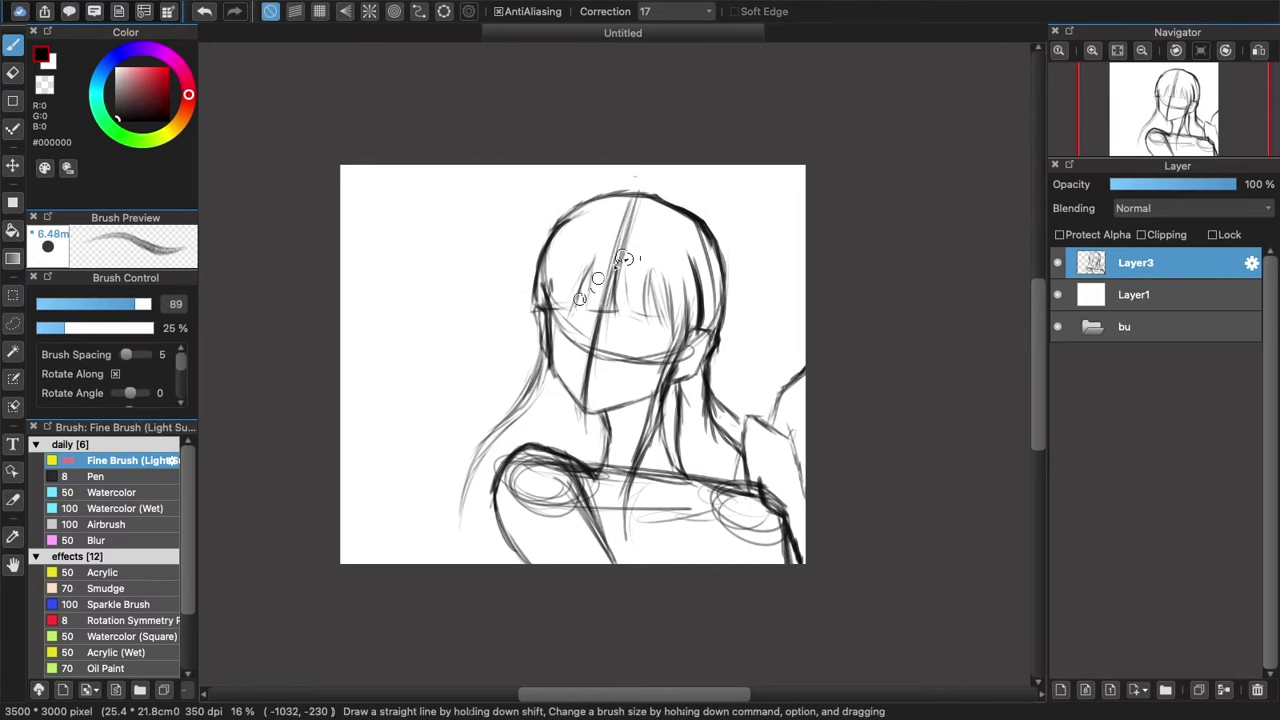
- Add a loose curved strand of hair bulging outward beside the far side of the head
{"action": "left_click_drag", "start_coordinate": [550, 346], "coordinate": [514, 416]}
{"action": "mouse_move", "coordinate": [552, 236]}
{"action": "left_mouse_down"}
{"action": "mouse_move", "coordinate": [508, 337]}
{"action": "mouse_move", "coordinate": [521, 322]}
{"action": "left_mouse_up"}
{"action": "key", "text": "super+z"}
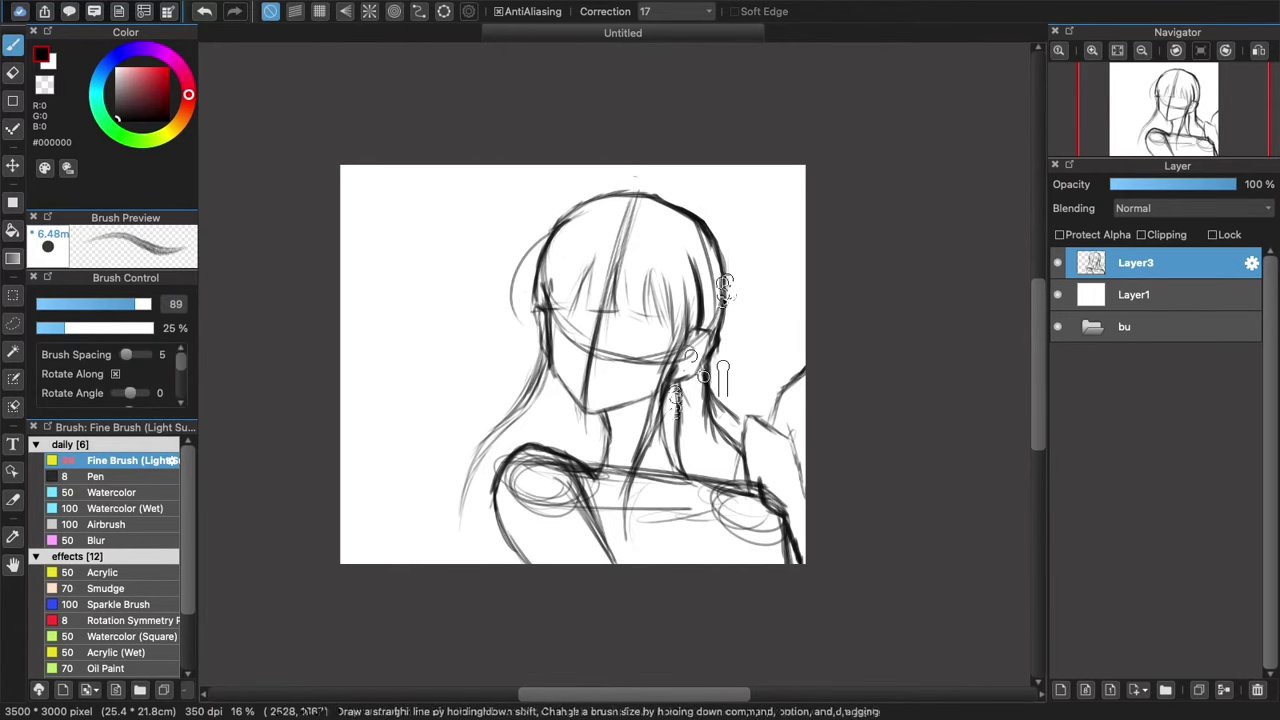
- Reduce the brush size to 41 and sketch the pointed shirt collar with a rounded neckline below it
{"action": "left_click", "coordinate": [113, 304]}
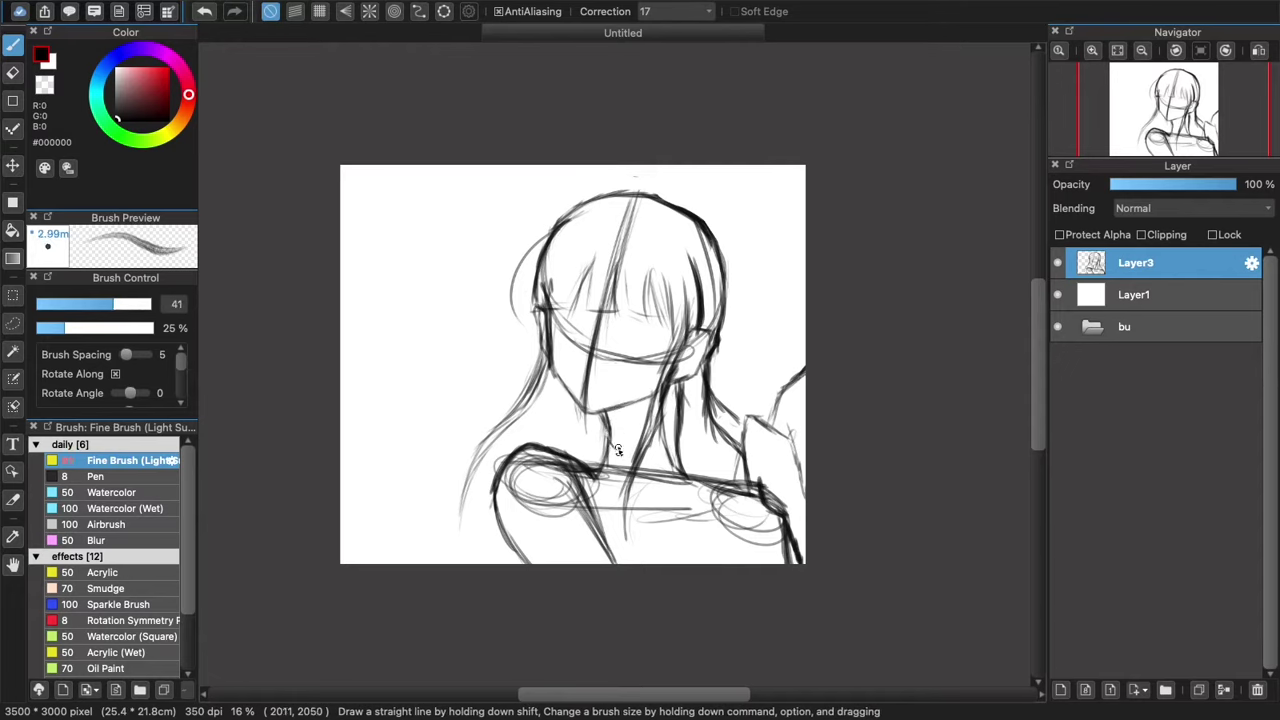
{"action": "mouse_move", "coordinate": [605, 436]}
{"action": "left_mouse_down"}
{"action": "mouse_move", "coordinate": [636, 468]}
{"action": "mouse_move", "coordinate": [601, 481]}
{"action": "mouse_move", "coordinate": [614, 491]}
{"action": "mouse_move", "coordinate": [633, 465]}
{"action": "left_mouse_up"}
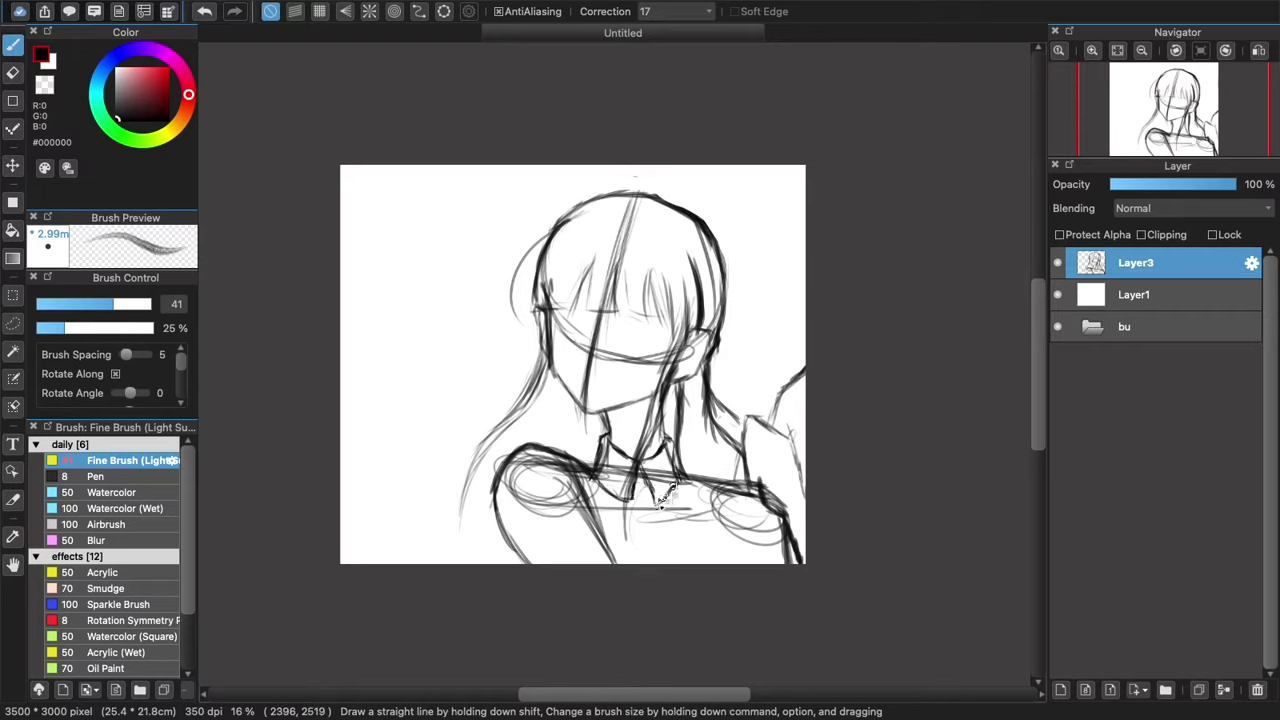
{"action": "left_click_drag", "start_coordinate": [617, 510], "coordinate": [633, 550]}
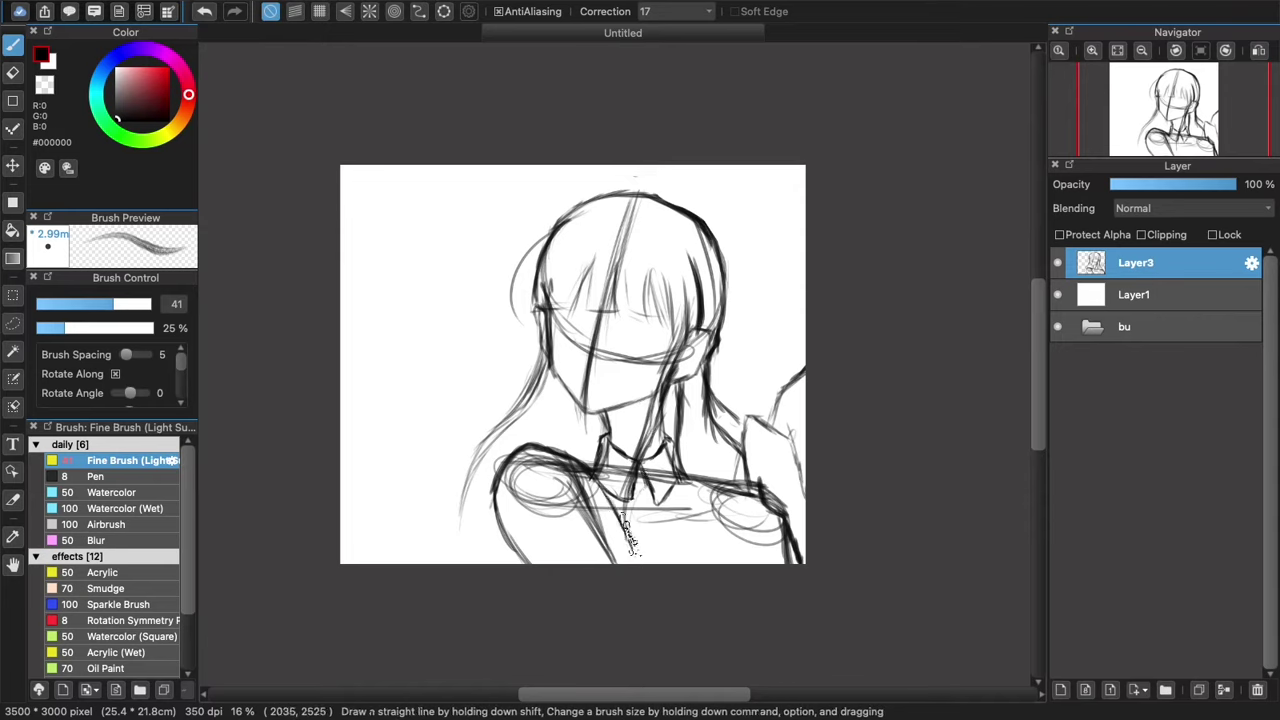
{"action": "mouse_move", "coordinate": [616, 499]}
{"action": "left_mouse_down"}
{"action": "mouse_move", "coordinate": [637, 555]}
{"action": "mouse_move", "coordinate": [660, 568]}
{"action": "mouse_move", "coordinate": [642, 558]}
{"action": "left_mouse_up"}
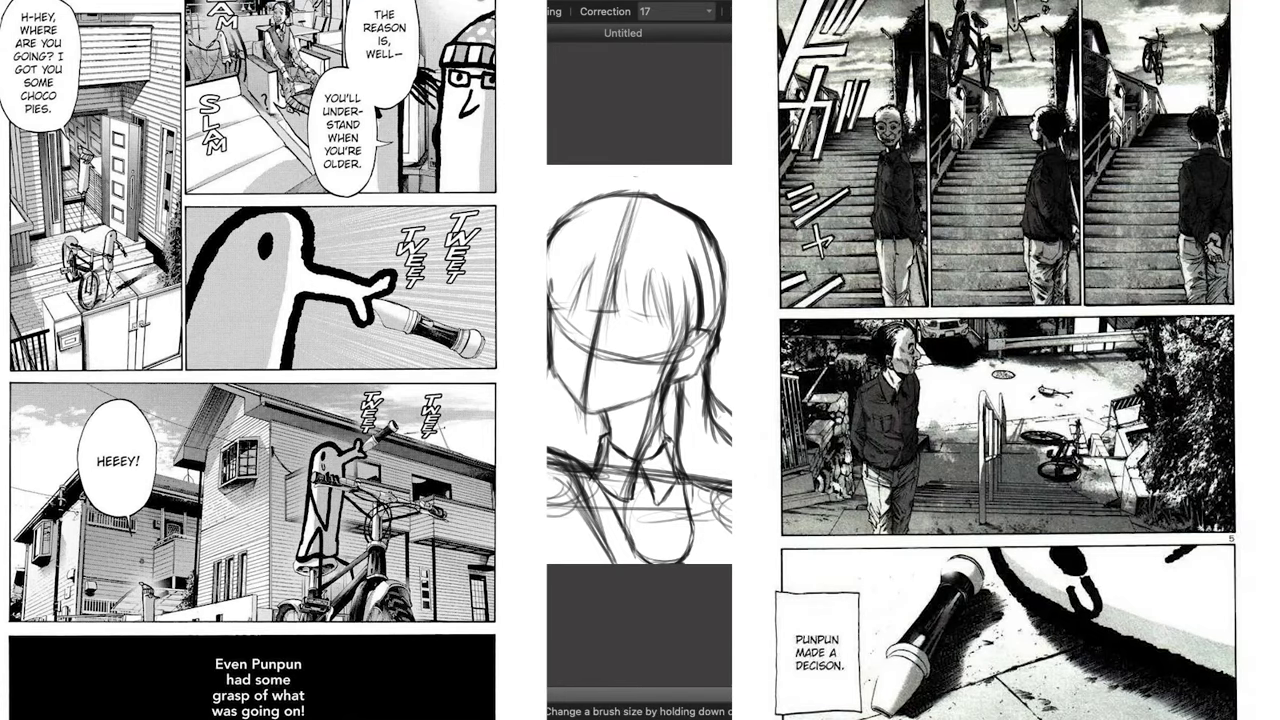
- Sketch the sleeve hem across the upper arm and add fine hair strands behind the neck
{"action": "left_click_drag", "start_coordinate": [550, 538], "coordinate": [612, 548]}
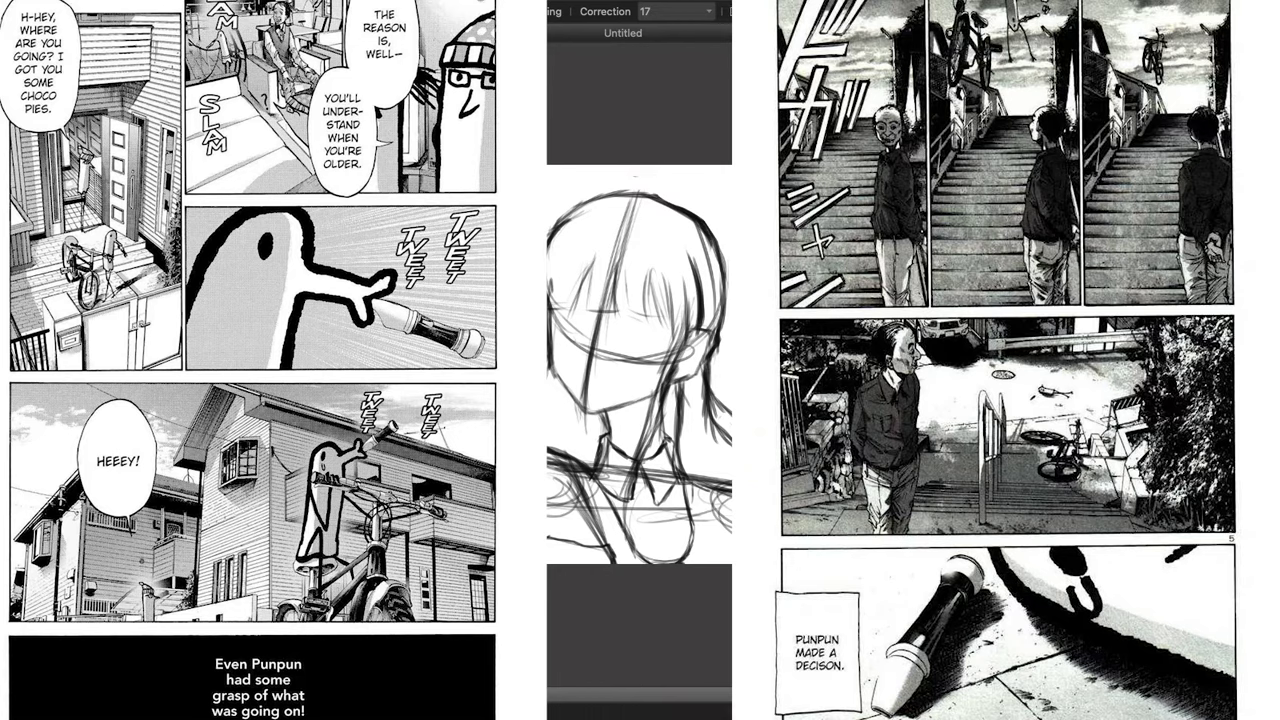
{"action": "left_click_drag", "start_coordinate": [692, 384], "coordinate": [686, 450]}
{"action": "left_click_drag", "start_coordinate": [700, 382], "coordinate": [695, 464]}
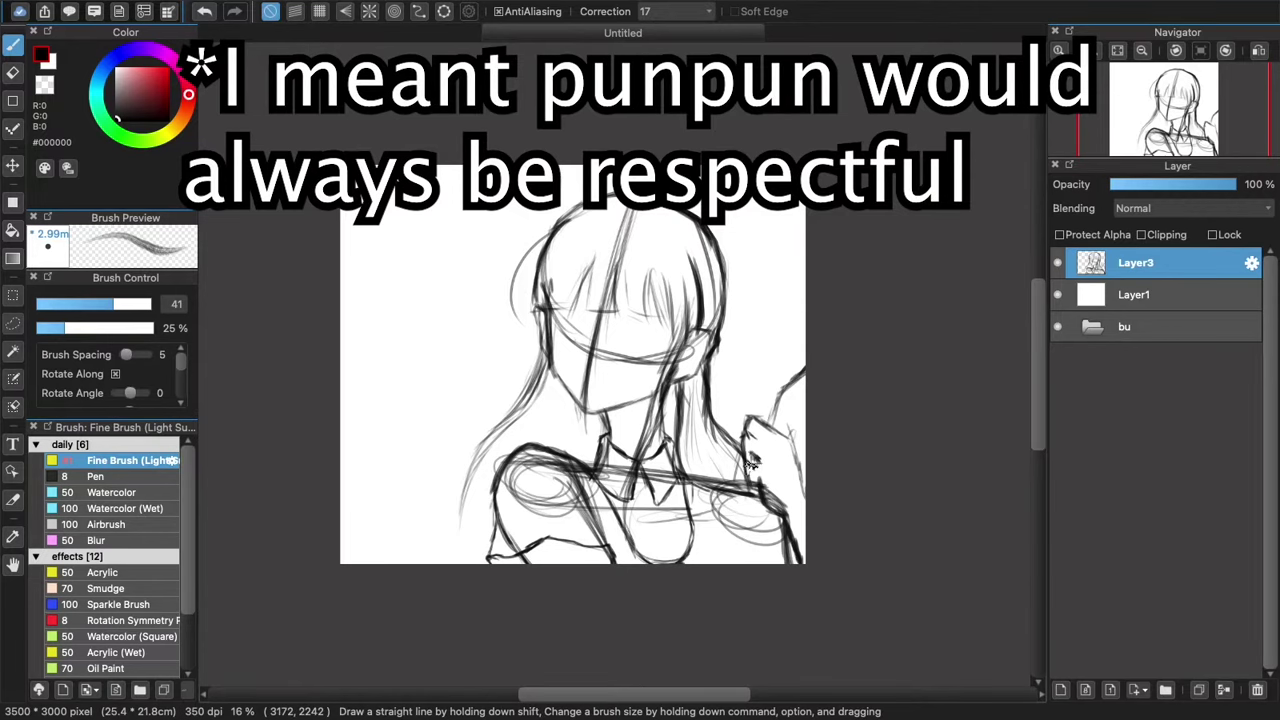
- Define the curled fingers of the raised hand and erase the overlapping shoulder lines at the wrist
{"action": "left_click_drag", "start_coordinate": [750, 466], "coordinate": [765, 490]}
{"action": "key", "text": "e"}
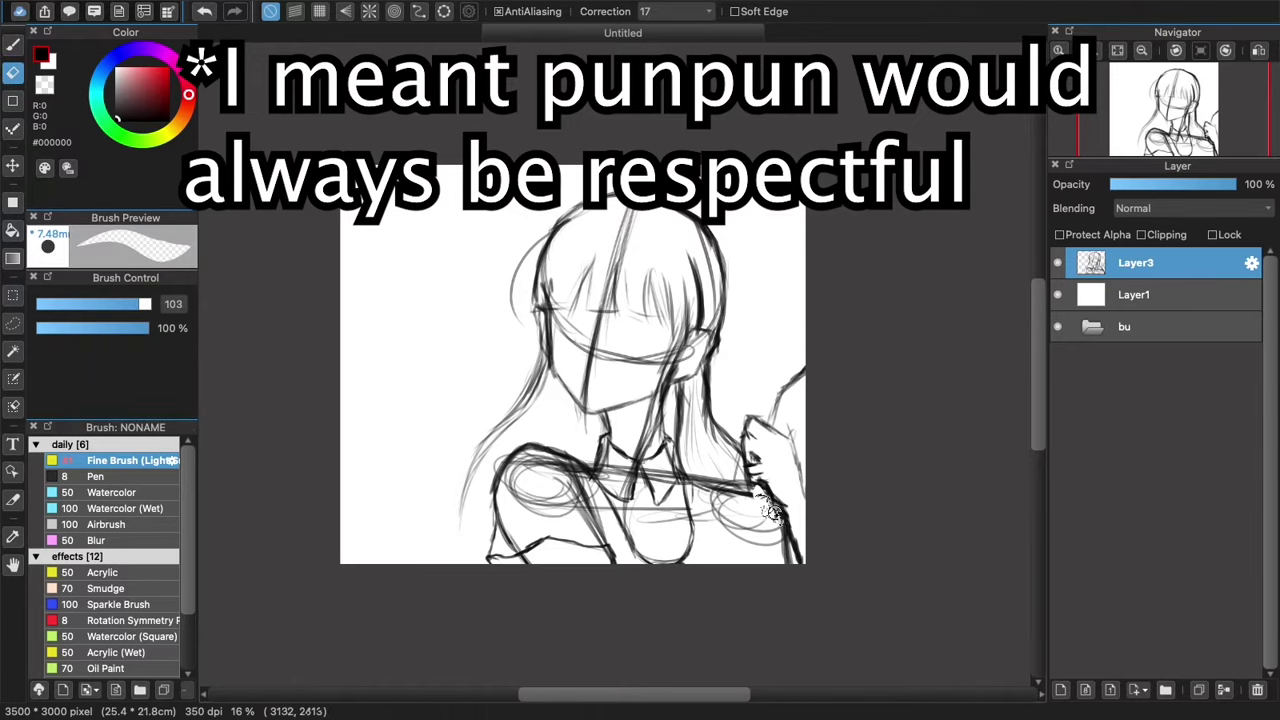
{"action": "key", "text": "b"}
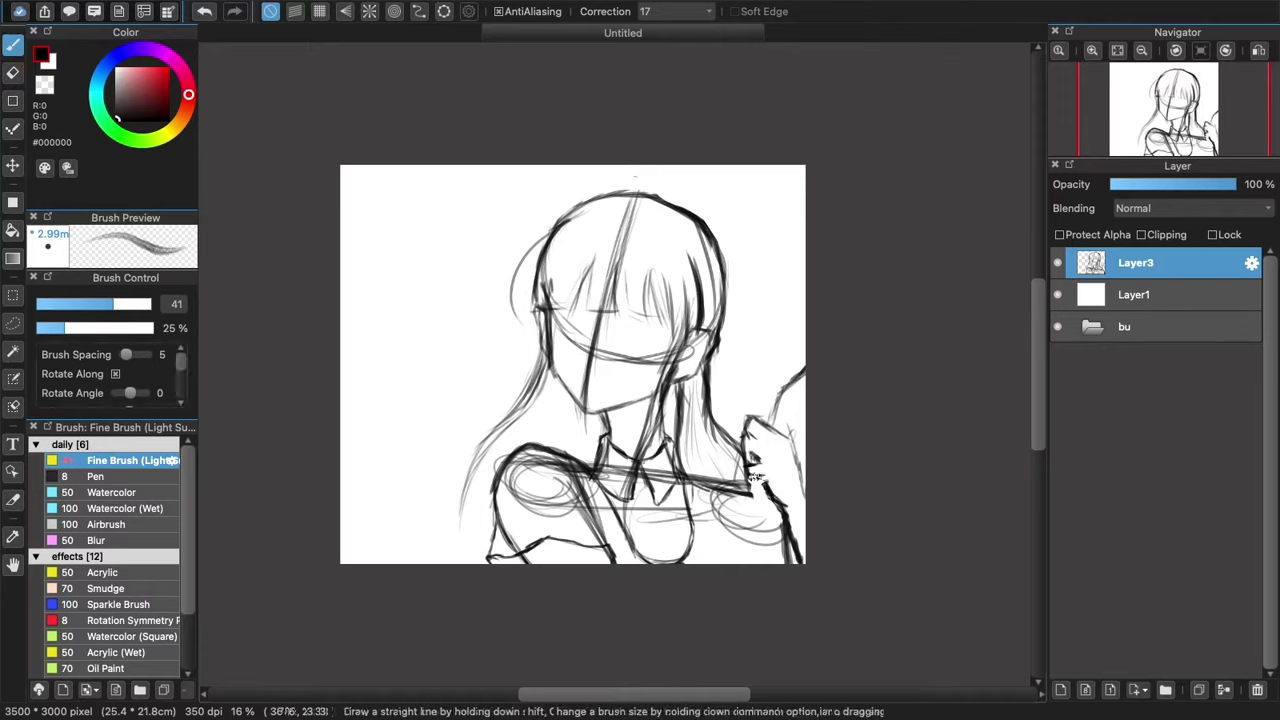
{"action": "left_click_drag", "start_coordinate": [765, 425], "coordinate": [791, 440]}
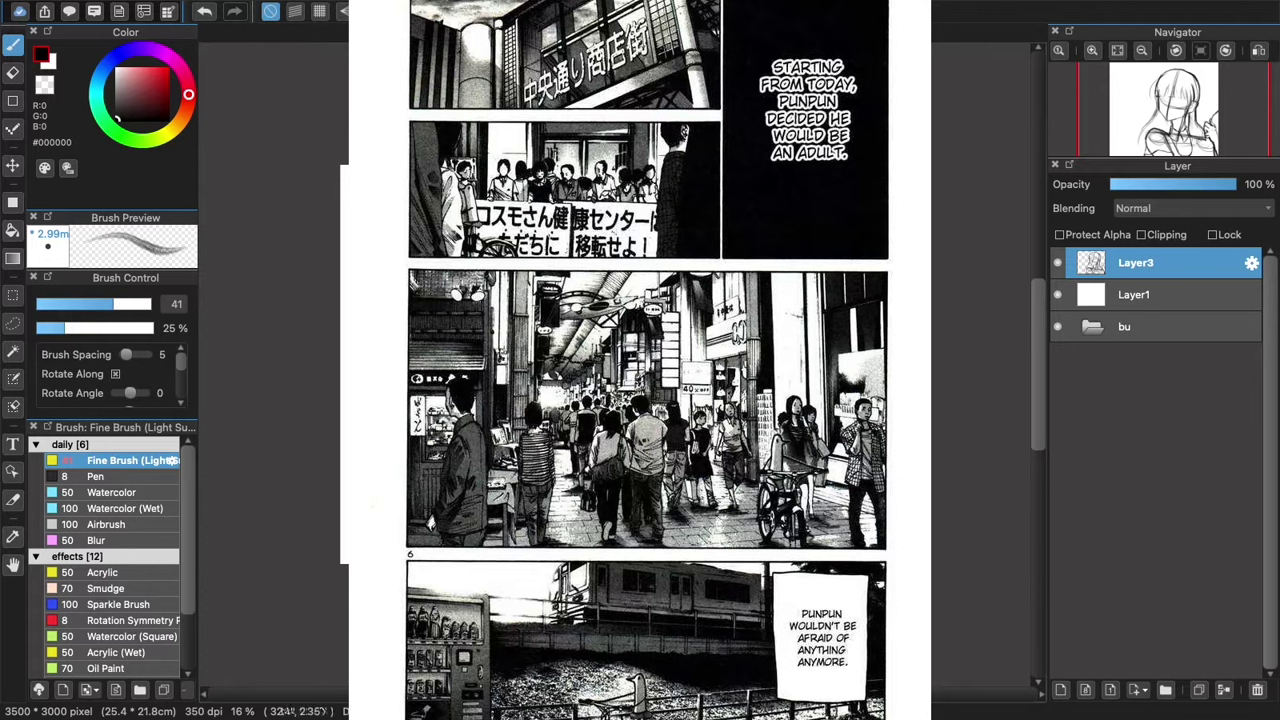
- Fade the face's guide lines with the eraser at size 178 and 21% opacity, and add a new layer above the sketch
{"action": "key", "text": "e"}
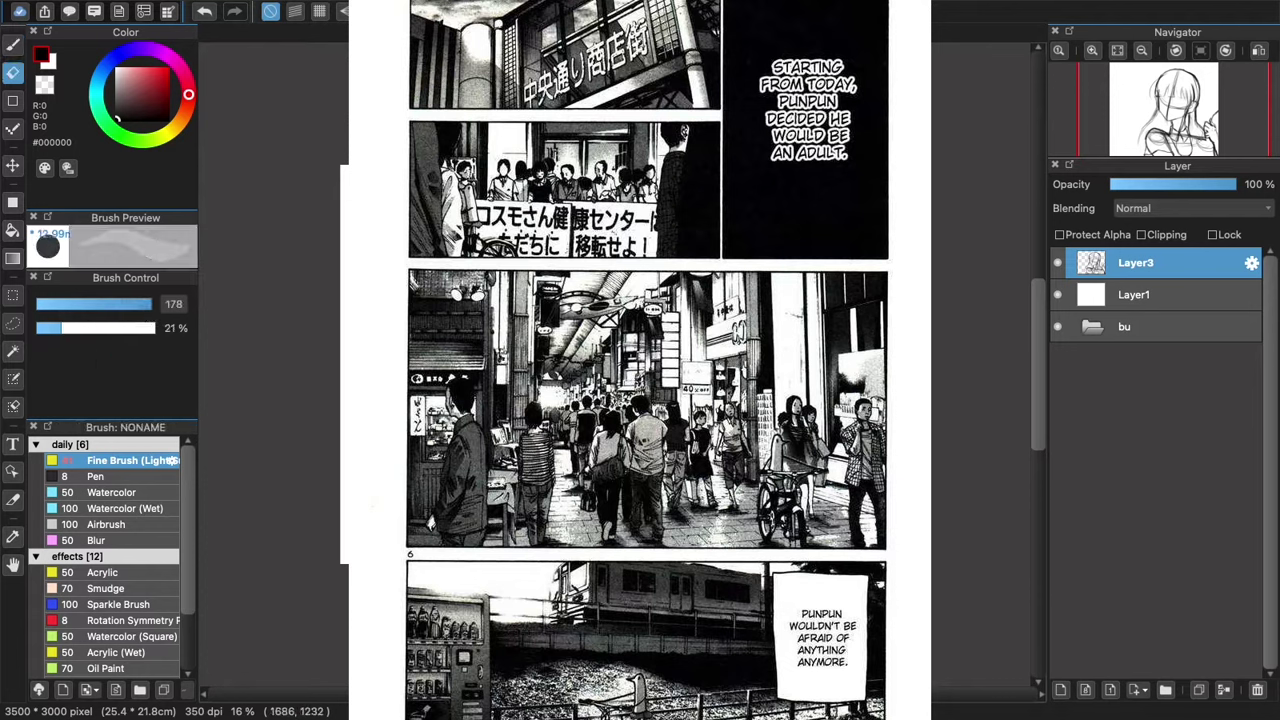
{"action": "key", "text": "b"}
{"action": "left_click", "coordinate": [1061, 689]}
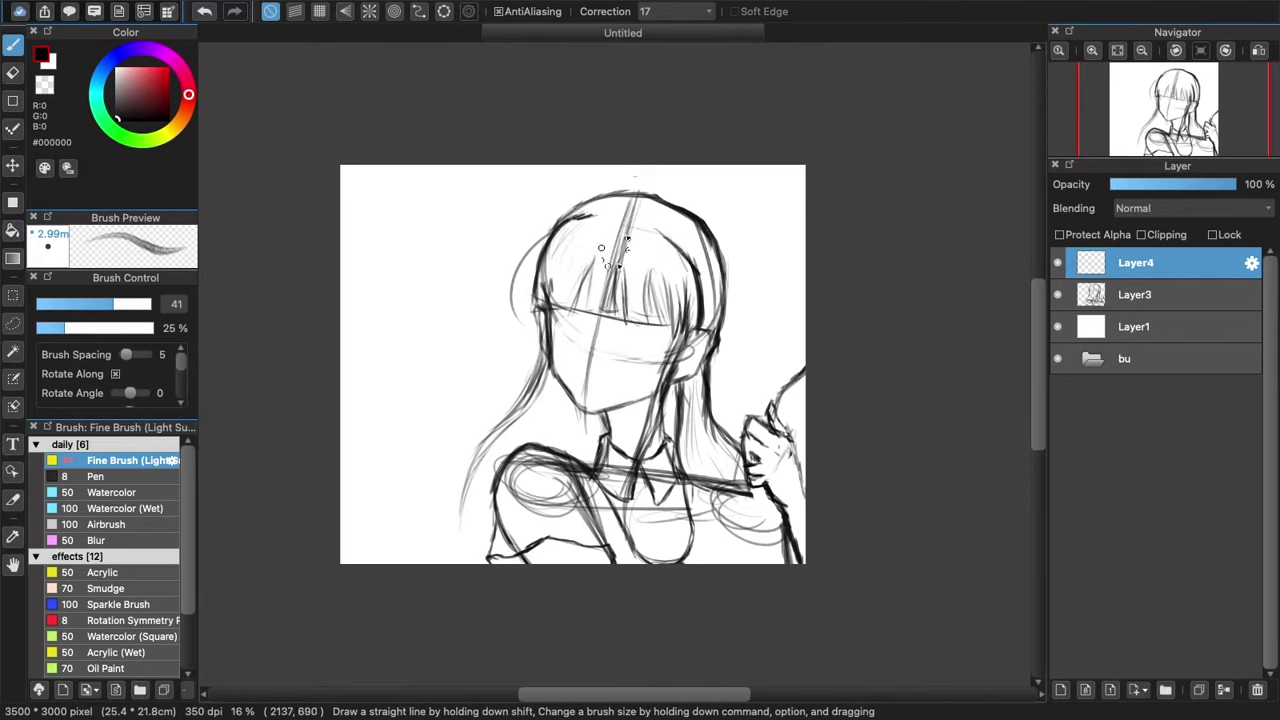
- Refine the bangs on the new layer, darkening their lower edge toward the far temple
{"action": "mouse_move", "coordinate": [618, 265]}
{"action": "left_mouse_down"}
{"action": "mouse_move", "coordinate": [623, 337]}
{"action": "mouse_move", "coordinate": [600, 330]}
{"action": "left_mouse_up"}
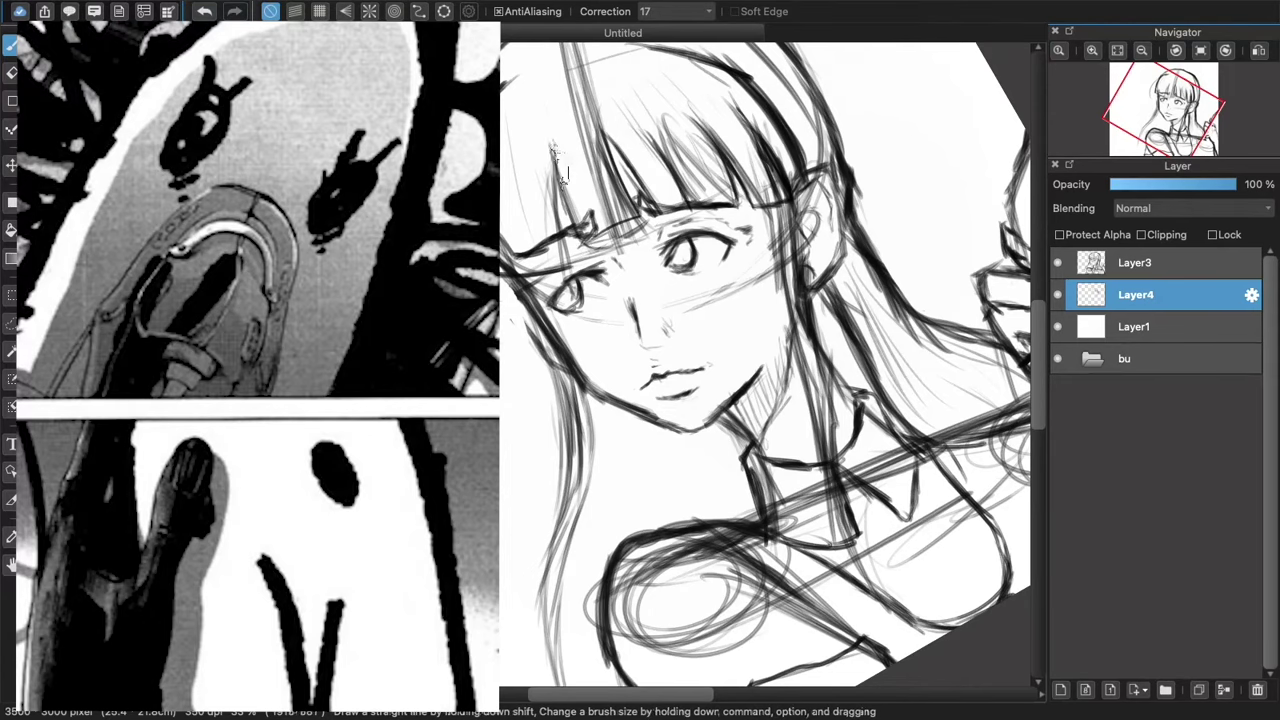
{"action": "left_click_drag", "start_coordinate": [565, 177], "coordinate": [577, 237]}
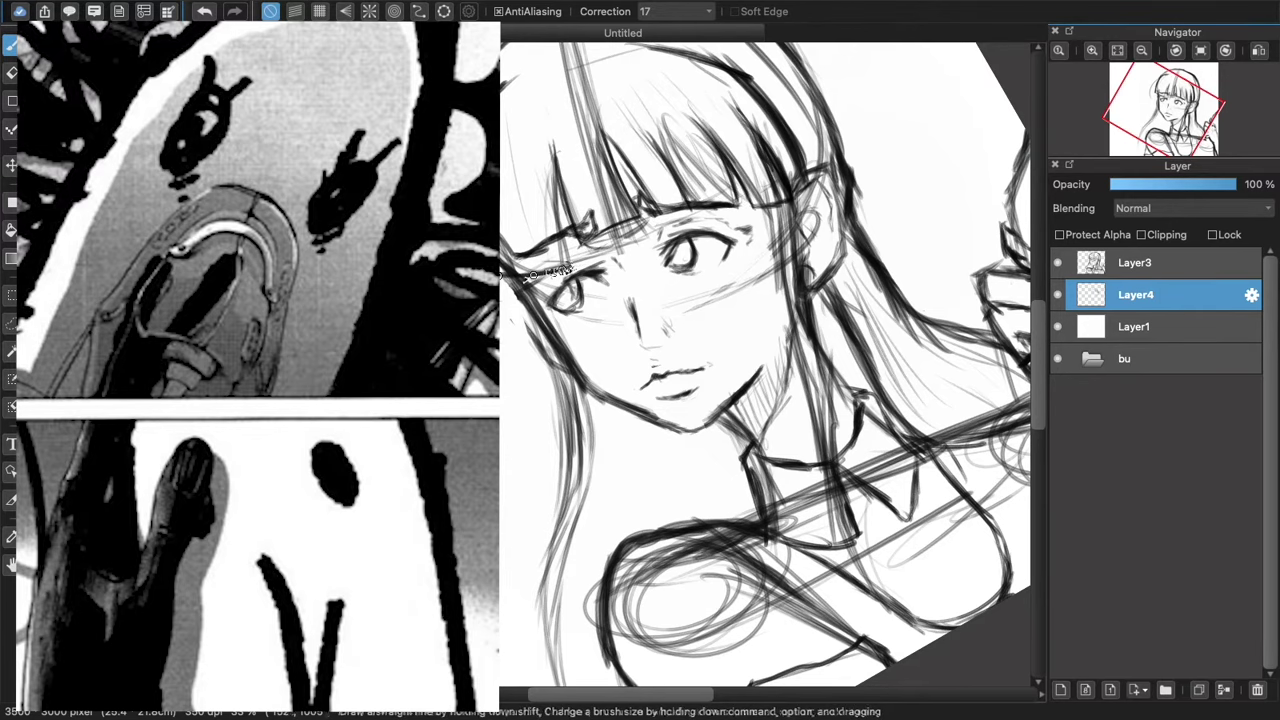
{"action": "key", "text": "super+z"}
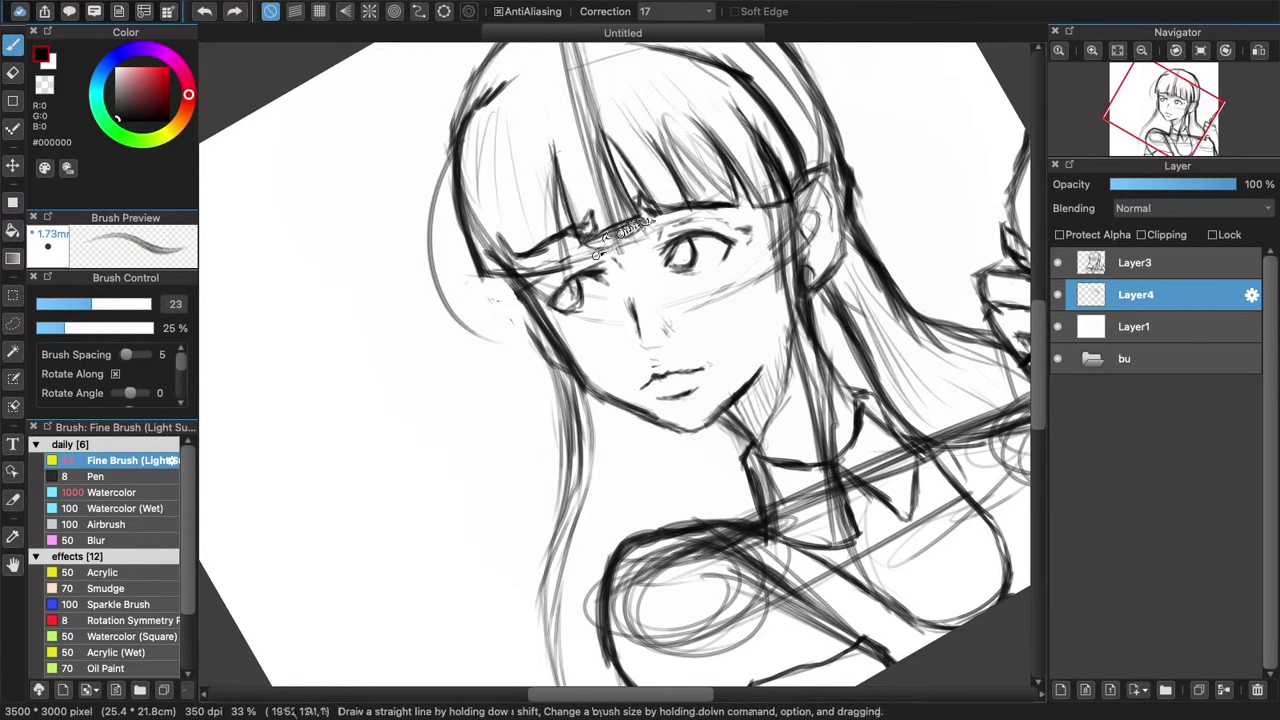
{"action": "left_click_drag", "start_coordinate": [481, 277], "coordinate": [566, 252]}
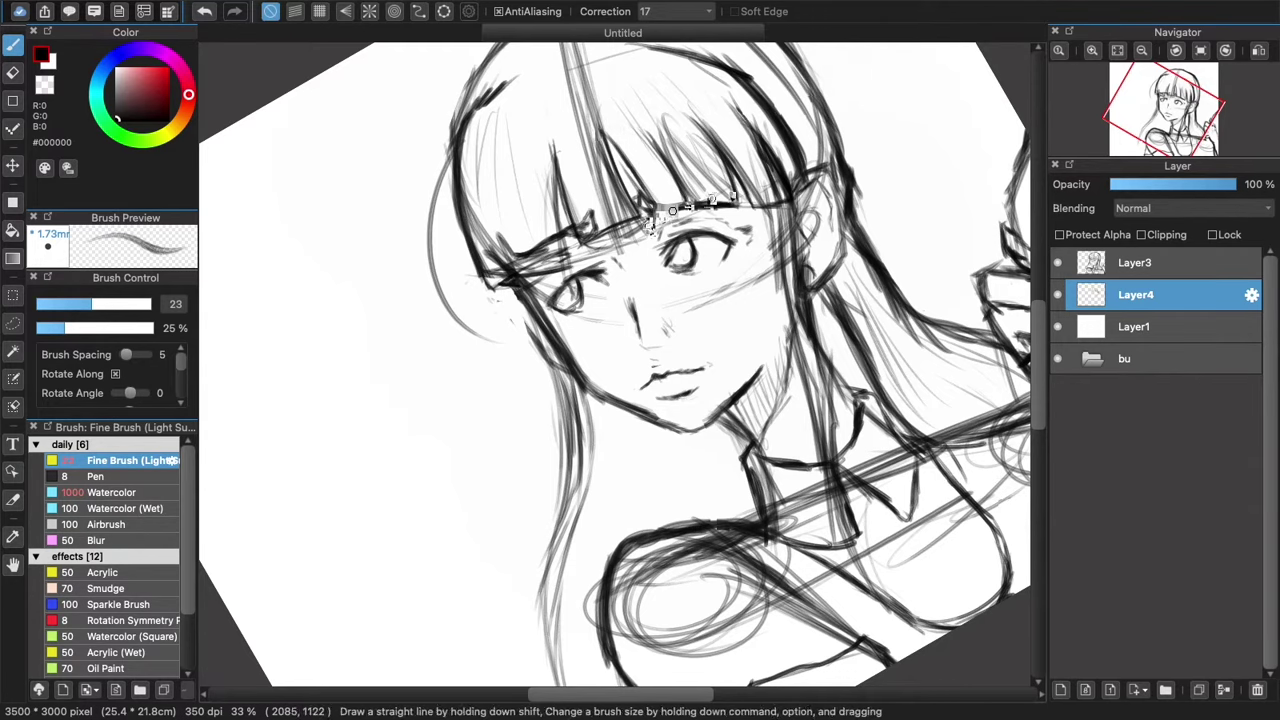
{"action": "key", "text": "Up"}
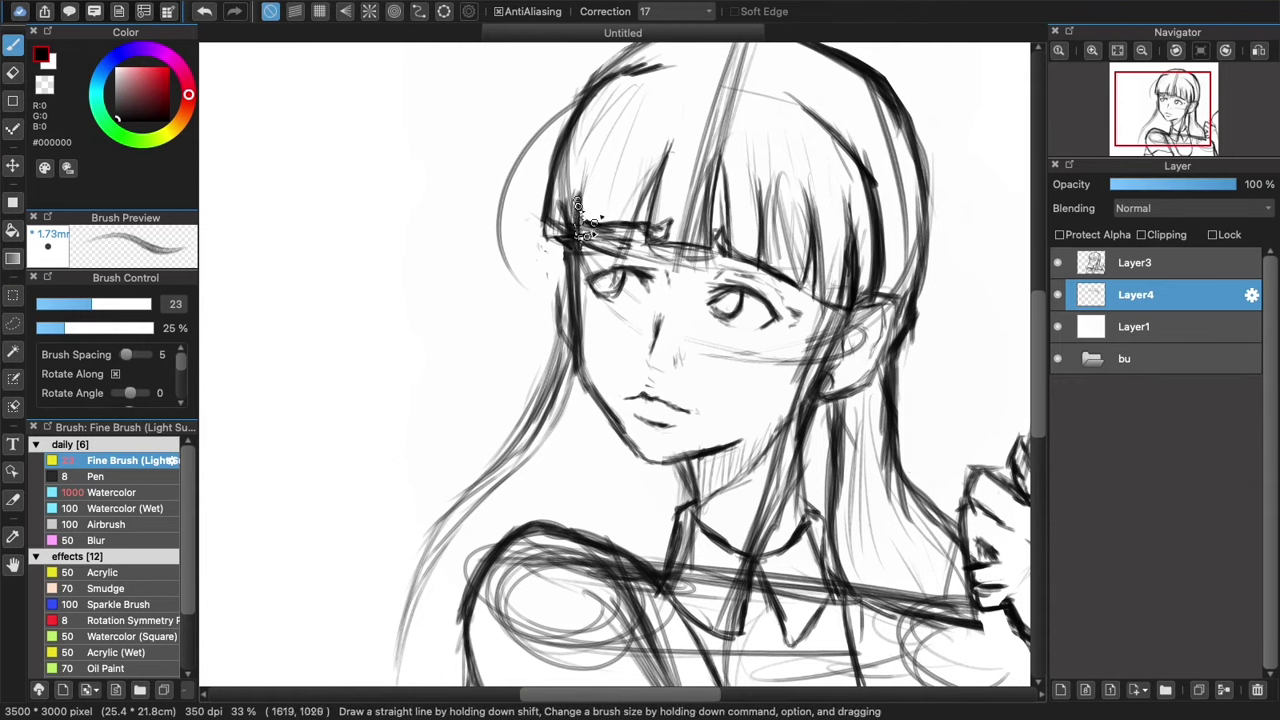
- Erase the stray sketch lines under the bangs and along the far temple on Layer3, and return to the brush on Layer4
{"action": "left_click", "coordinate": [13, 73]}
{"action": "left_click", "coordinate": [1116, 263]}
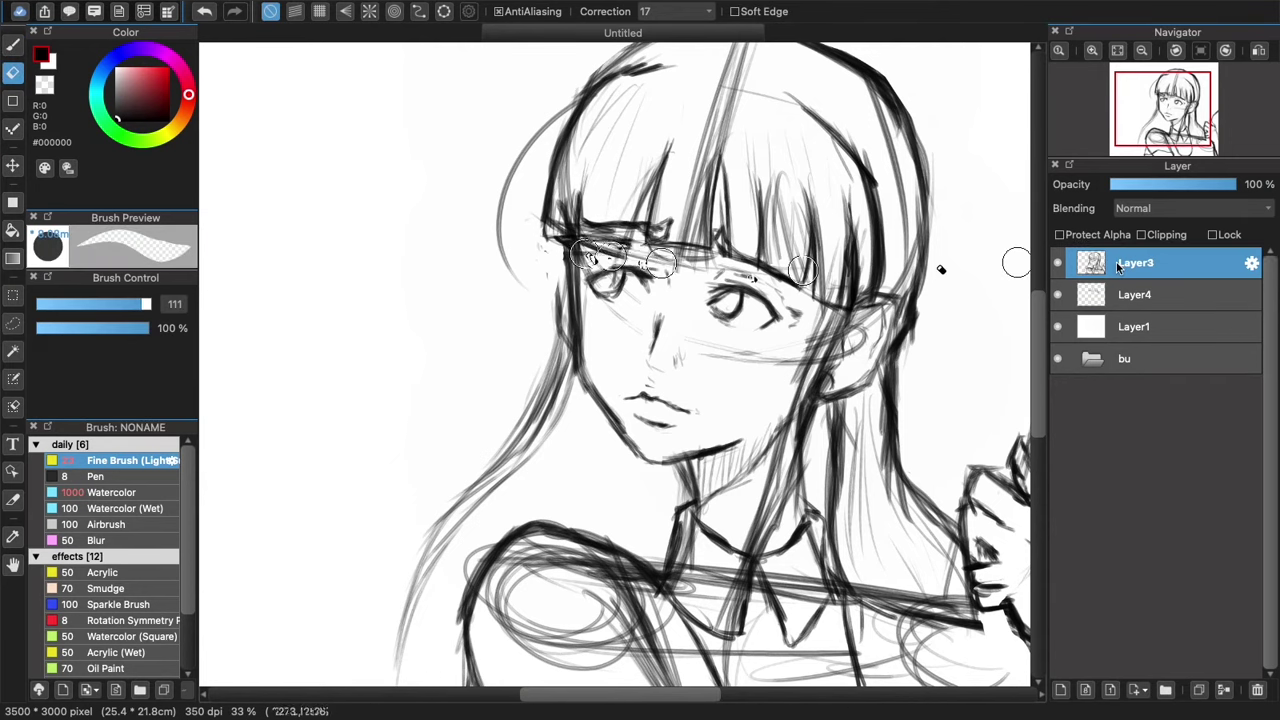
{"action": "mouse_move", "coordinate": [698, 258]}
{"action": "left_mouse_down"}
{"action": "mouse_move", "coordinate": [632, 257]}
{"action": "mouse_move", "coordinate": [737, 268]}
{"action": "left_mouse_up"}
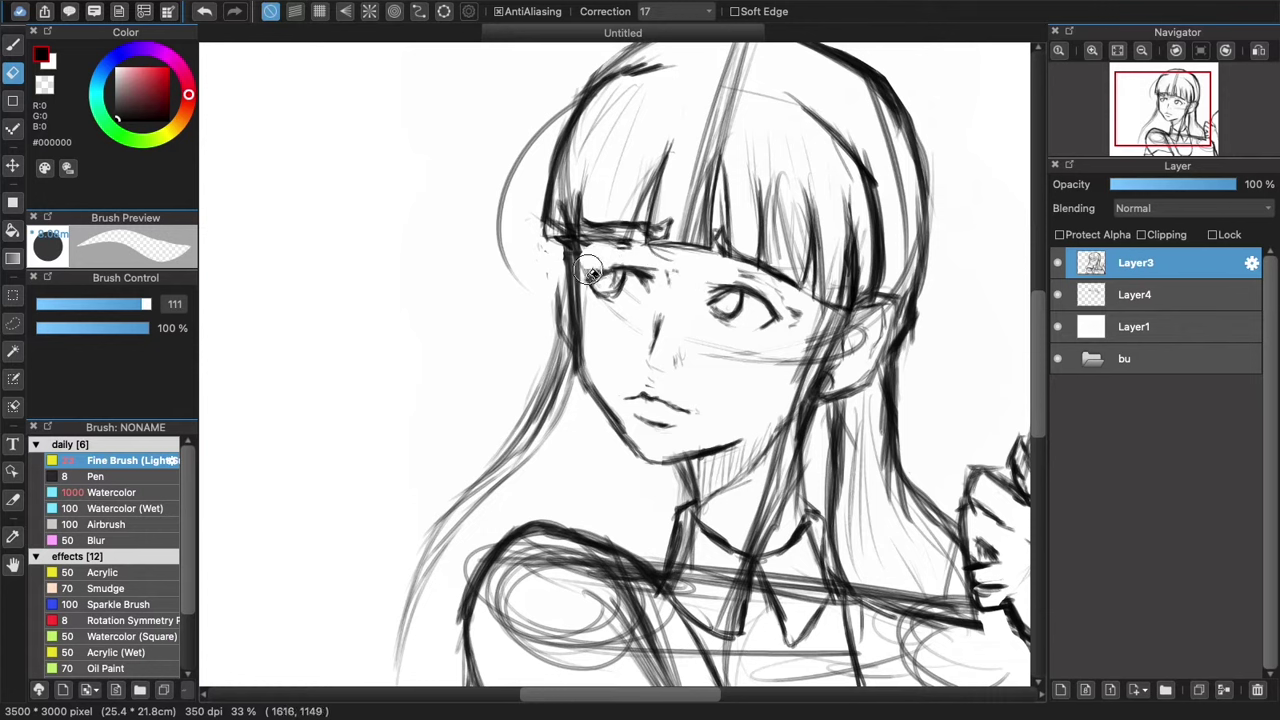
{"action": "left_click_drag", "start_coordinate": [146, 304], "coordinate": [113, 304]}
{"action": "mouse_move", "coordinate": [582, 248]}
{"action": "left_mouse_down"}
{"action": "mouse_move", "coordinate": [590, 278]}
{"action": "mouse_move", "coordinate": [642, 254]}
{"action": "mouse_move", "coordinate": [558, 320]}
{"action": "left_mouse_up"}
{"action": "left_click", "coordinate": [1120, 294]}
{"action": "key", "text": "b"}
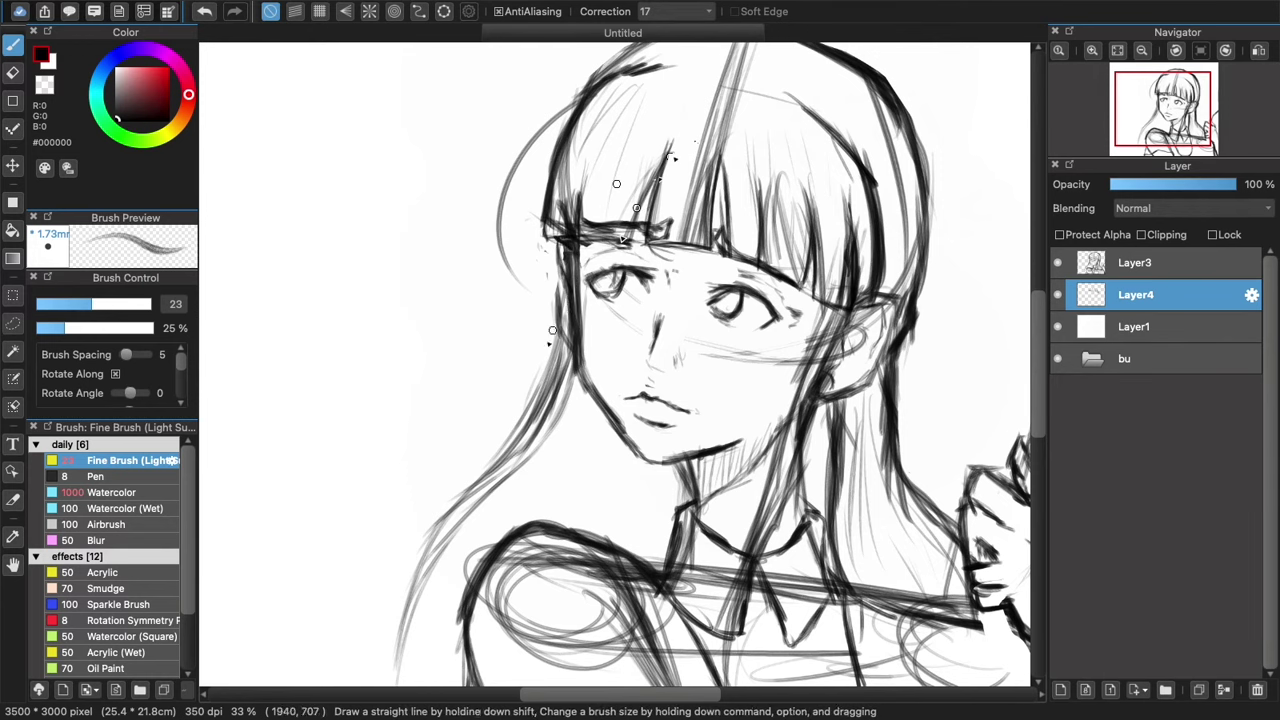
- Refine both eyes on Layer4 with the fine brush at size 16, hatching the irises and darkening the lash lines
{"action": "key", "text": "super+minus"}
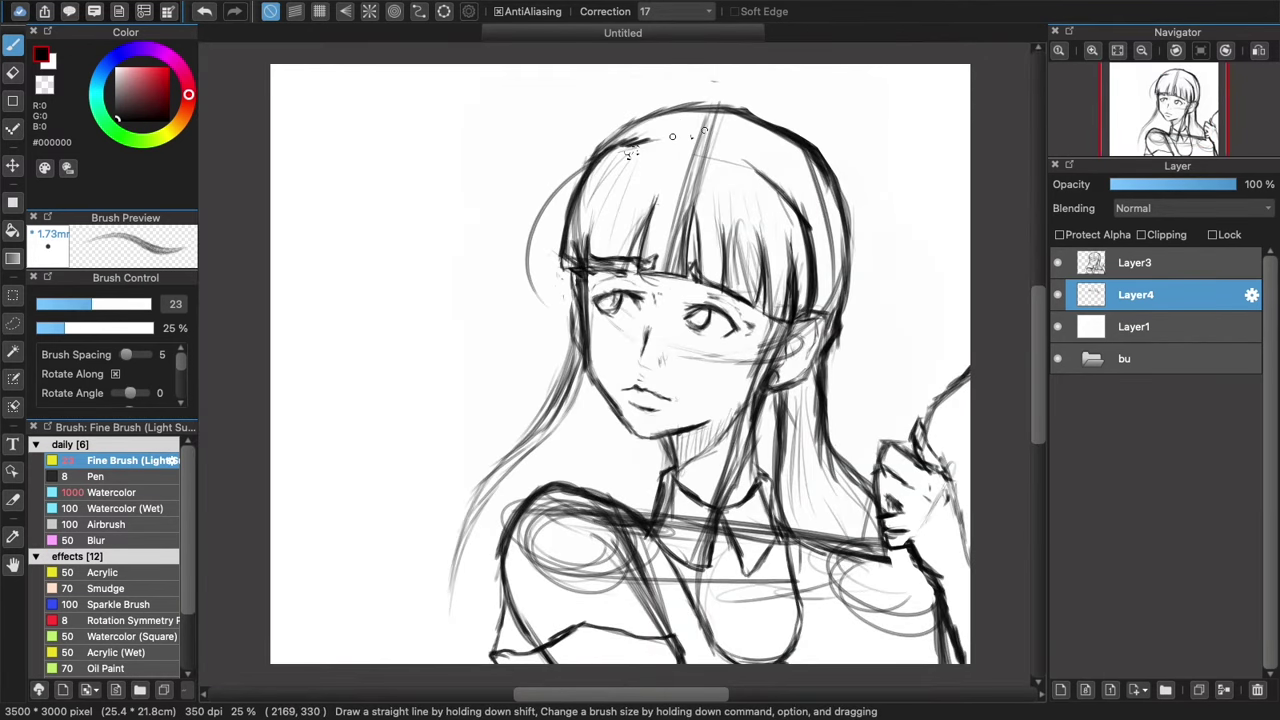
{"action": "key", "text": "super+plus"}
{"action": "key", "text": "super+plus"}
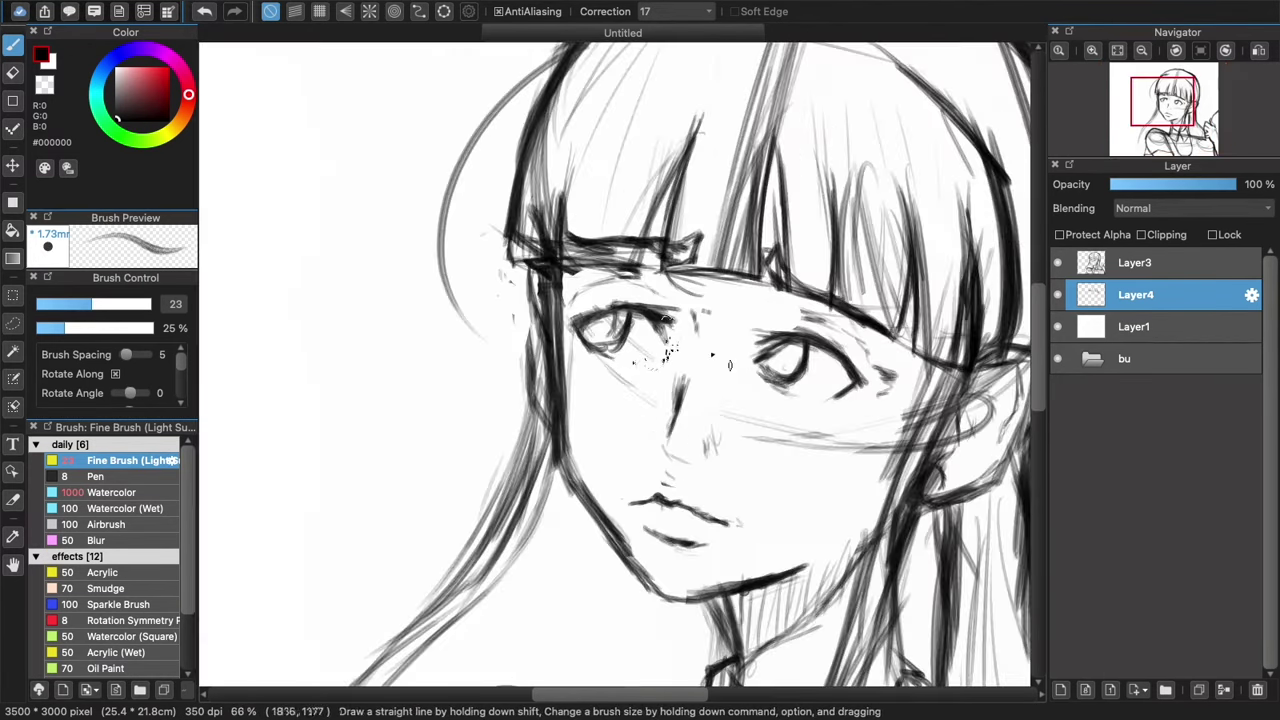
{"action": "left_click", "coordinate": [88, 305]}
{"action": "left_click_drag", "start_coordinate": [88, 305], "coordinate": [73, 304]}
{"action": "mouse_move", "coordinate": [497, 321]}
{"action": "left_mouse_down"}
{"action": "mouse_move", "coordinate": [545, 305]}
{"action": "mouse_move", "coordinate": [592, 321]}
{"action": "left_mouse_up"}
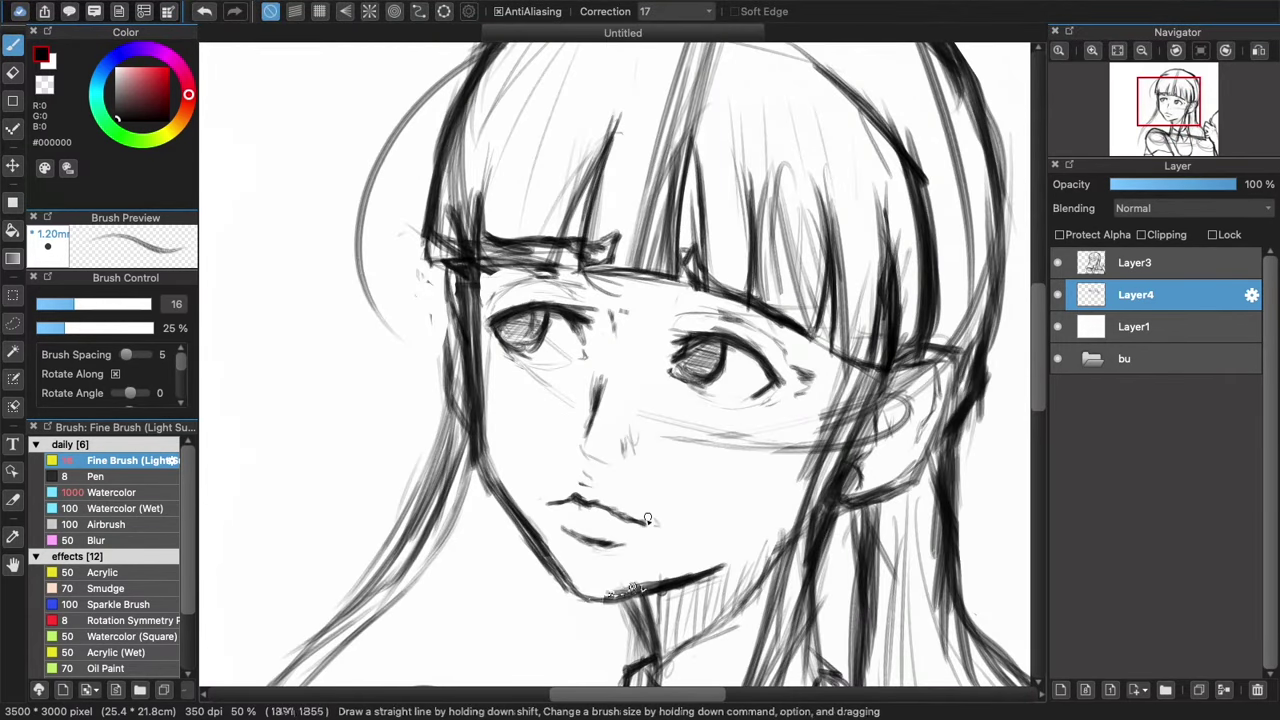
- Rotate the canvas to level the mouth, clean the stray marks above the upper lip on Layer3, and return to Layer4
{"action": "left_click_drag", "start_coordinate": [648, 519], "coordinate": [718, 485]}
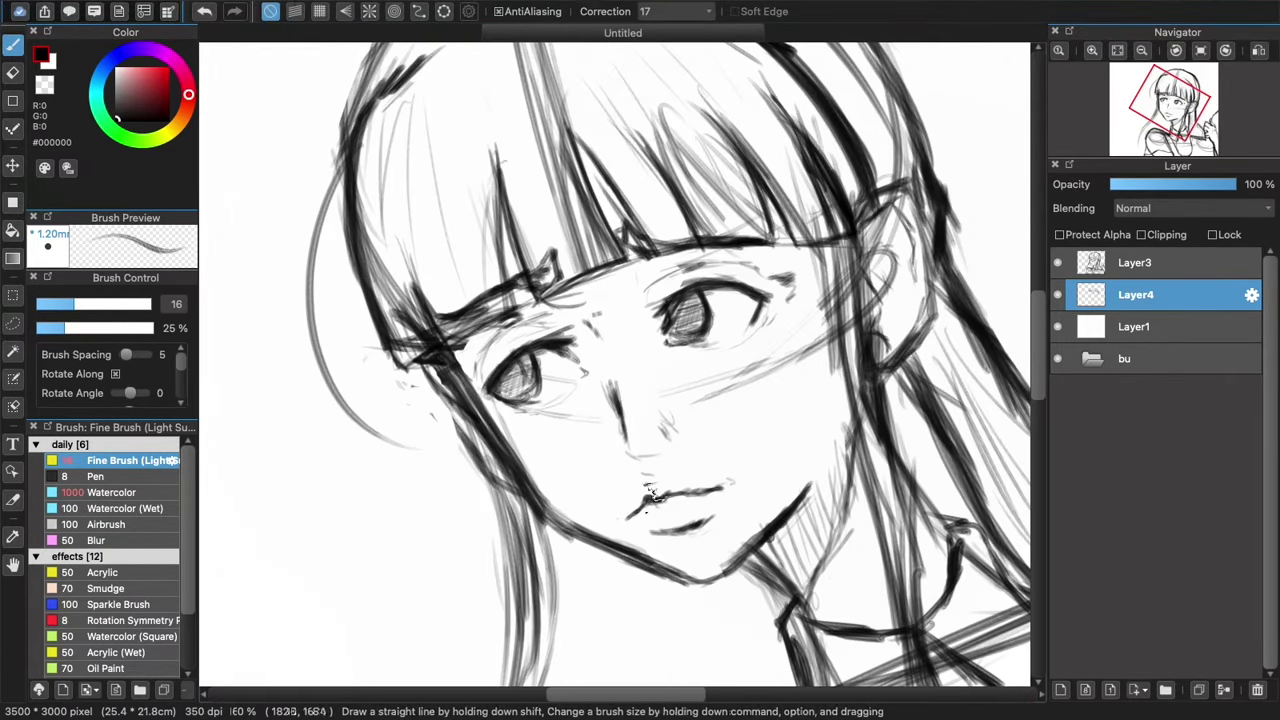
{"action": "key", "text": "super+minus"}
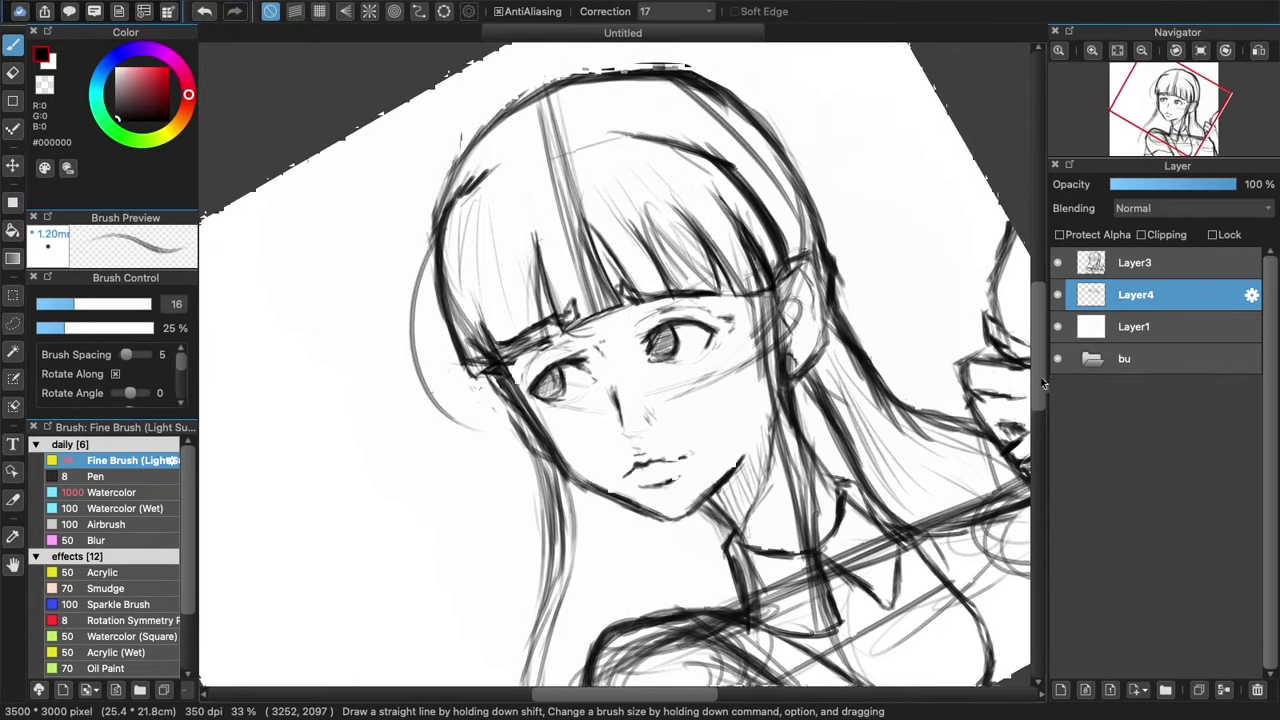
{"action": "left_click_drag", "start_coordinate": [1037, 382], "coordinate": [1037, 399]}
{"action": "key", "text": "super+plus"}
{"action": "key", "text": "super+plus"}
{"action": "scroll", "coordinate": [662, 425], "scroll_direction": "down", "scroll_amount": 2}
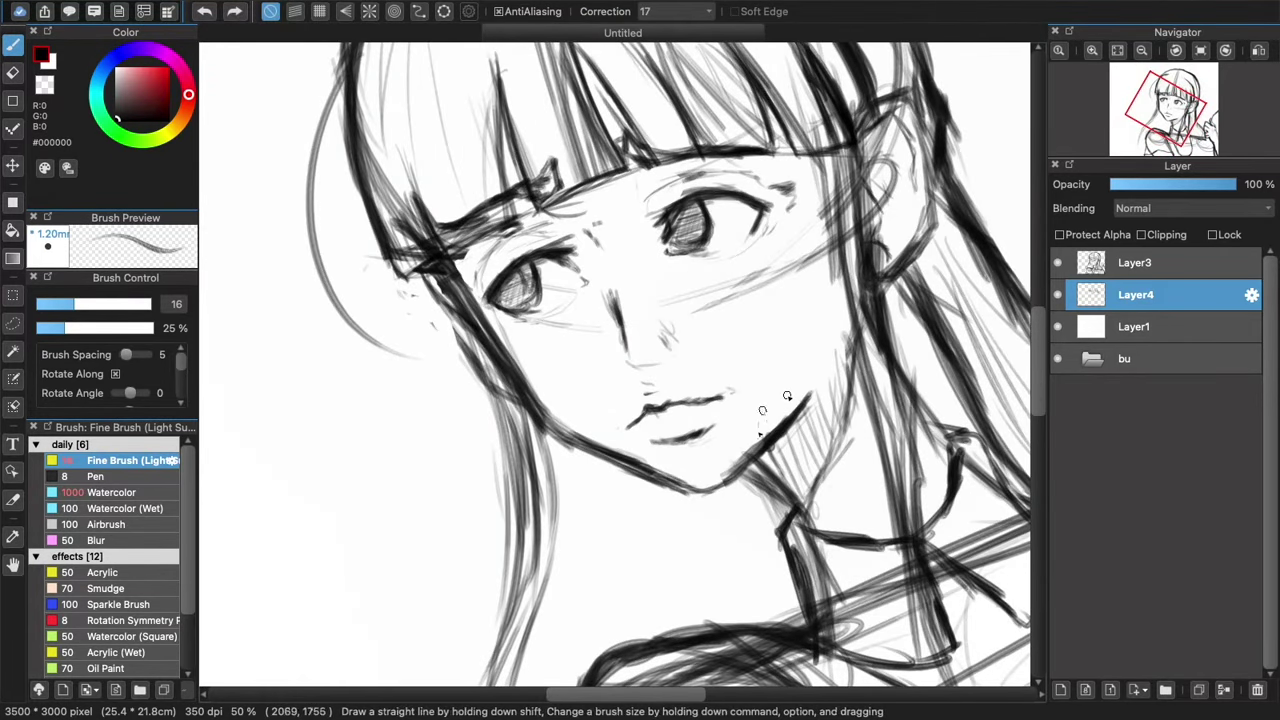
{"action": "left_click", "coordinate": [1129, 270]}
{"action": "key", "text": "e"}
{"action": "left_click_drag", "start_coordinate": [666, 390], "coordinate": [648, 386]}
{"action": "key", "text": "b"}
{"action": "left_click", "coordinate": [1117, 294]}
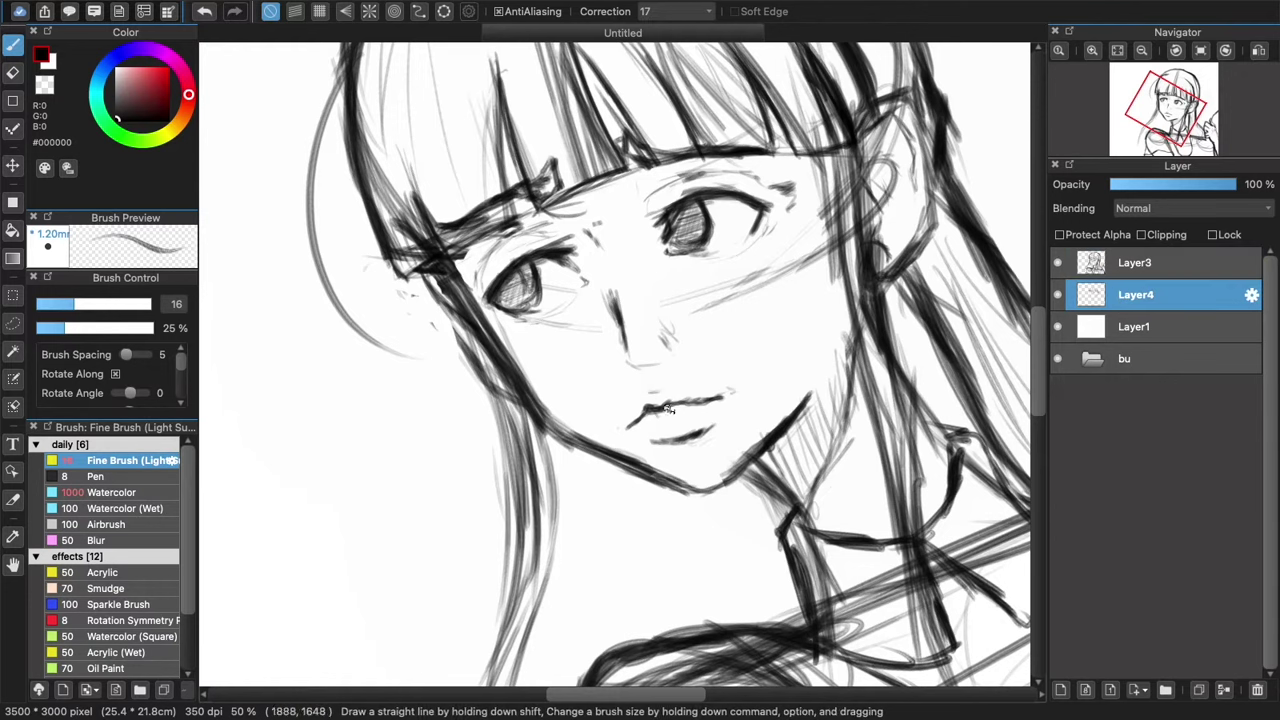
- Fade the ends of the mouth line on Layer3 with the eraser at size 40 and 38% opacity, and refine the lips on Layer4
{"action": "left_click", "coordinate": [13, 74]}
{"action": "left_click_drag", "start_coordinate": [125, 330], "coordinate": [81, 329]}
{"action": "left_click", "coordinate": [1134, 264]}
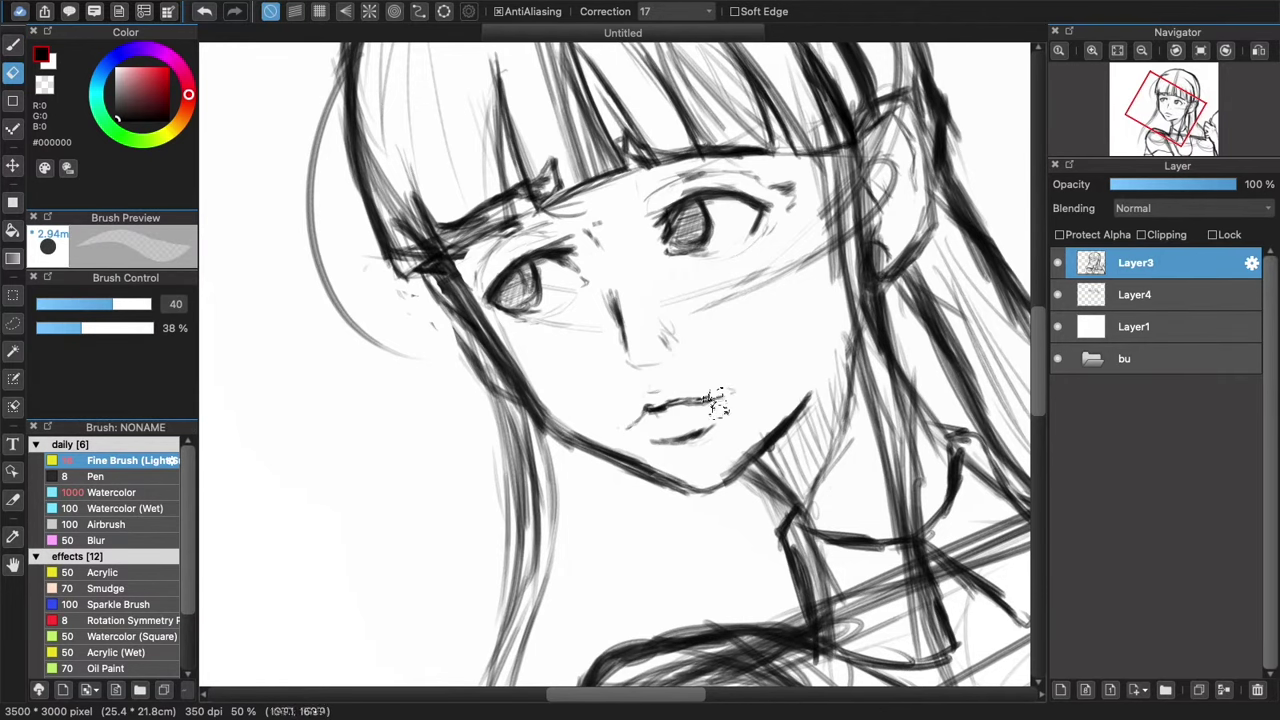
{"action": "left_click", "coordinate": [1135, 294]}
{"action": "key", "text": "b"}
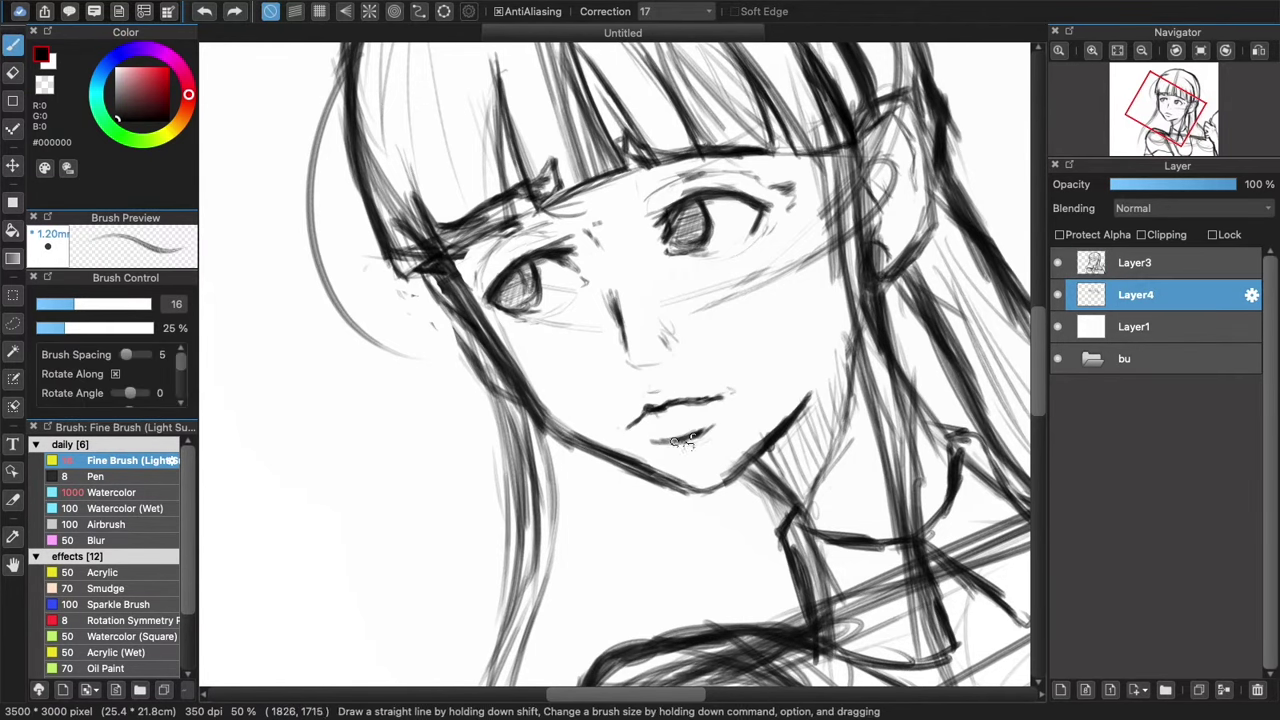
- Redraw the ear's outline and the edge of the hair lock in front of it on Layer5
{"action": "mouse_move", "coordinate": [8, 8]}
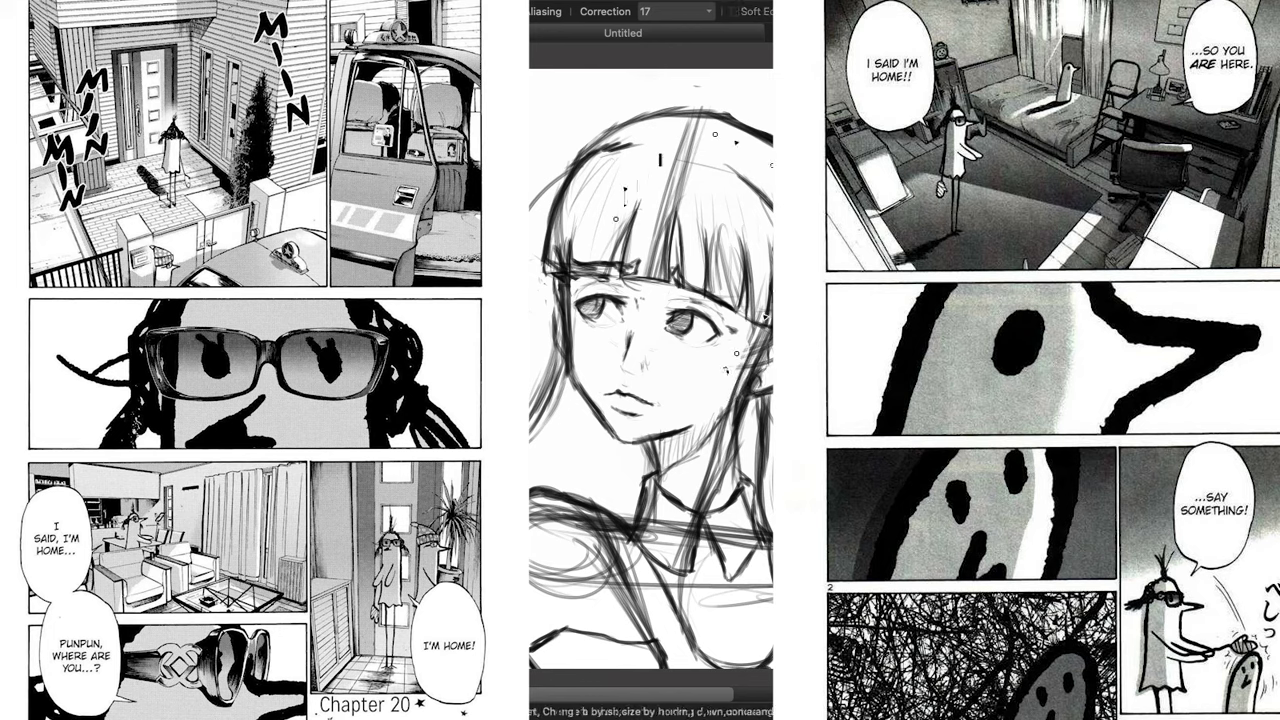
{"action": "scroll", "coordinate": [628, 356], "scroll_direction": "up", "scroll_amount": 2}
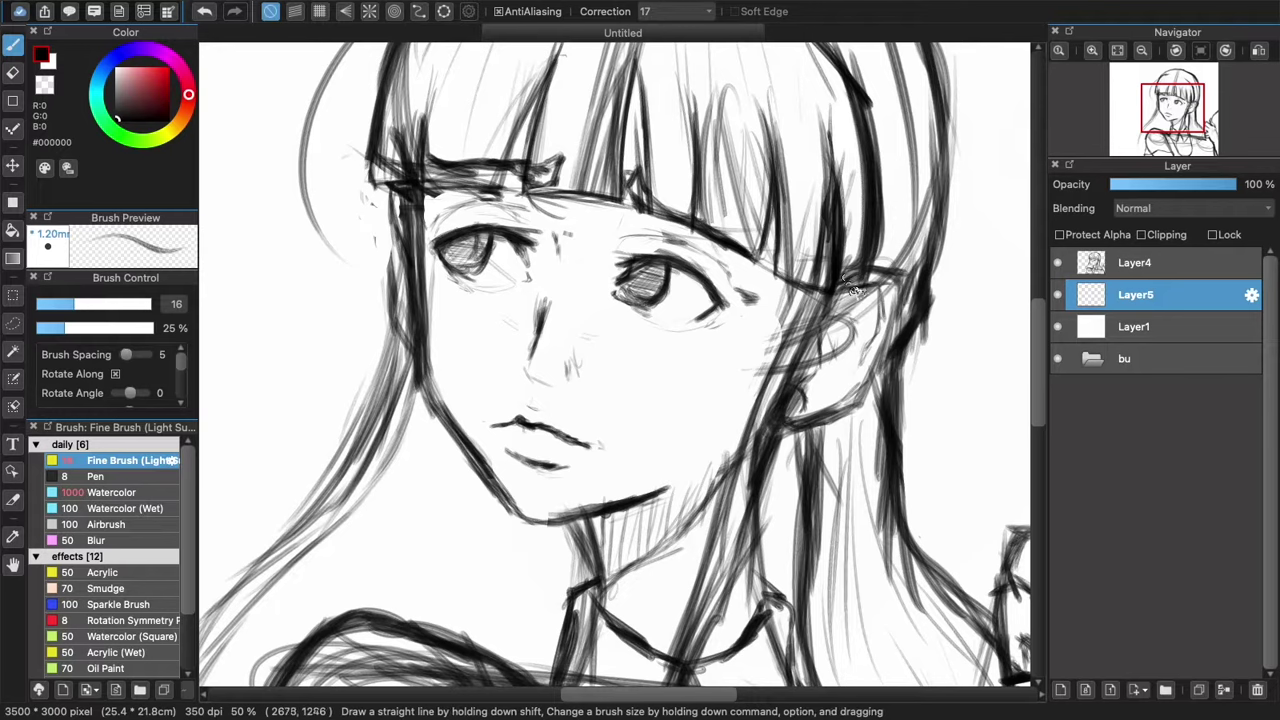
{"action": "mouse_move", "coordinate": [836, 310]}
{"action": "left_mouse_down"}
{"action": "mouse_move", "coordinate": [873, 289]}
{"action": "mouse_move", "coordinate": [835, 309]}
{"action": "mouse_move", "coordinate": [878, 298]}
{"action": "mouse_move", "coordinate": [861, 371]}
{"action": "mouse_move", "coordinate": [879, 292]}
{"action": "mouse_move", "coordinate": [873, 369]}
{"action": "mouse_move", "coordinate": [787, 395]}
{"action": "left_mouse_up"}
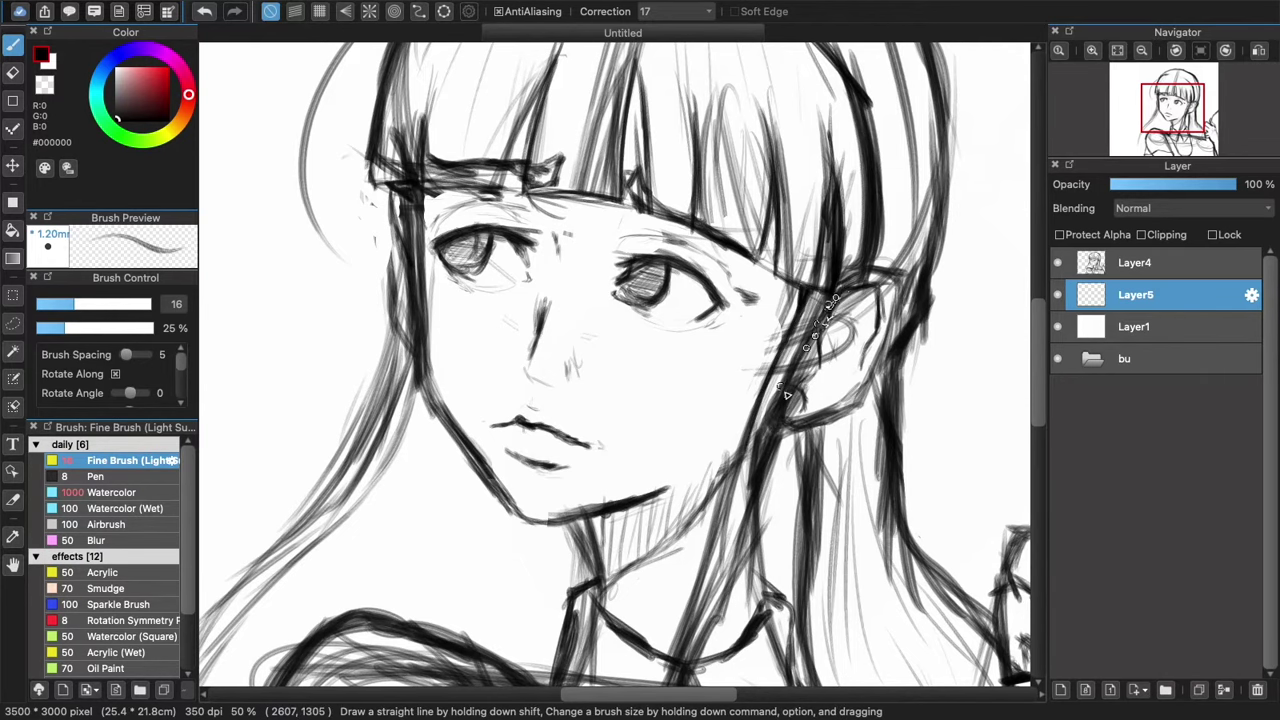
- Erase the rough lines around the ear and the side lock down to the collar on Layer4 with the eraser at size 35
{"action": "key", "text": "ctrl+minus"}
{"action": "key", "text": "ctrl+minus"}
{"action": "key", "text": "e"}
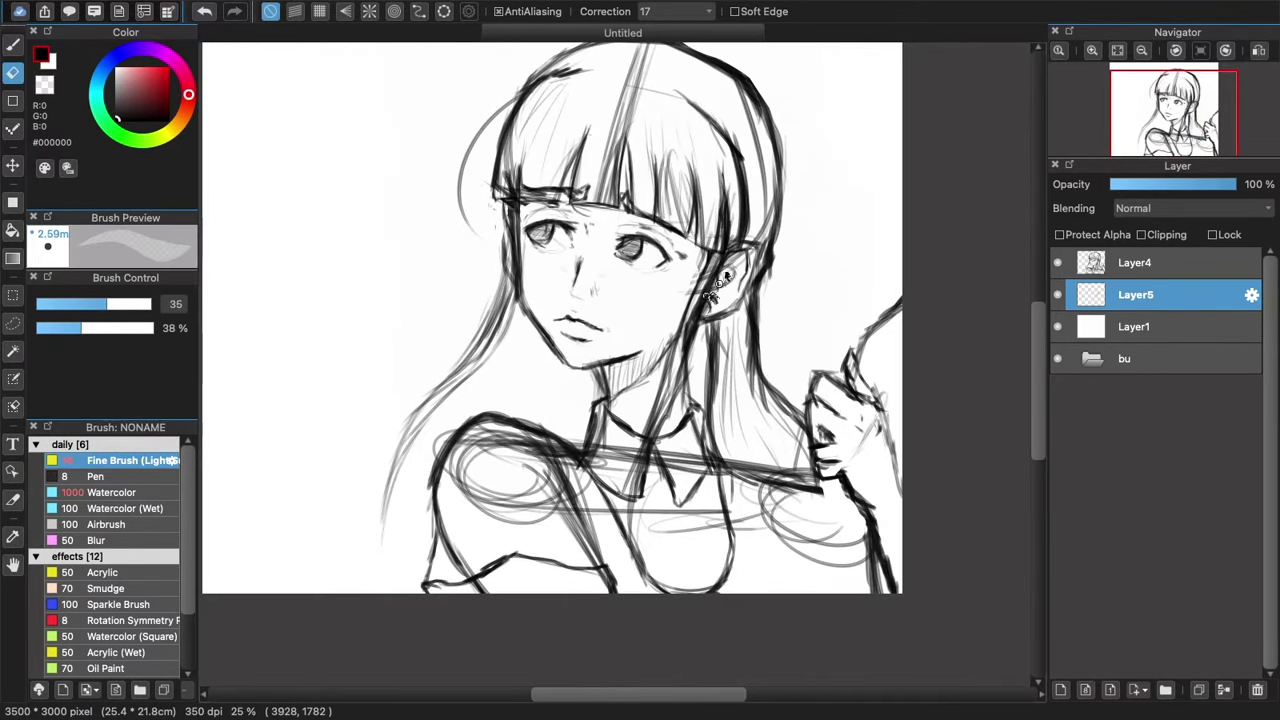
{"action": "left_click", "coordinate": [1128, 262]}
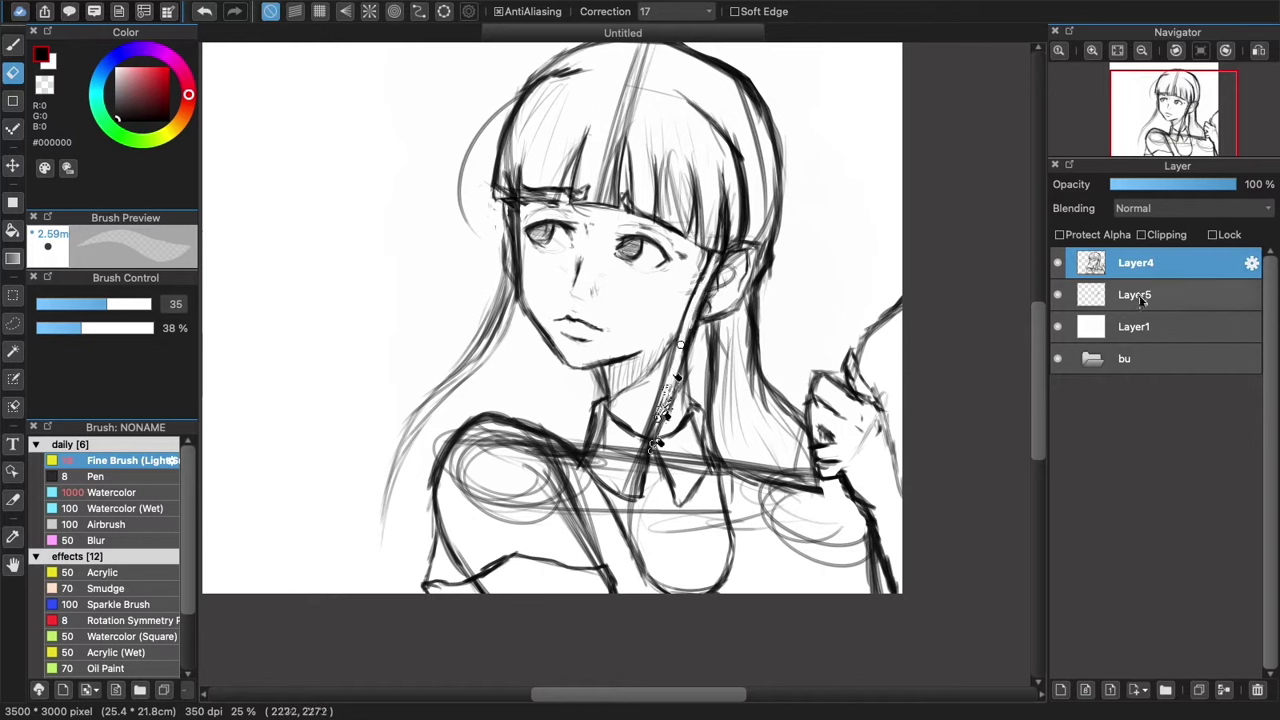
- Define the front side lock over the collar and the long strands beside the far cheek on Layer5
{"action": "left_click", "coordinate": [1140, 296]}
{"action": "key", "text": "b"}
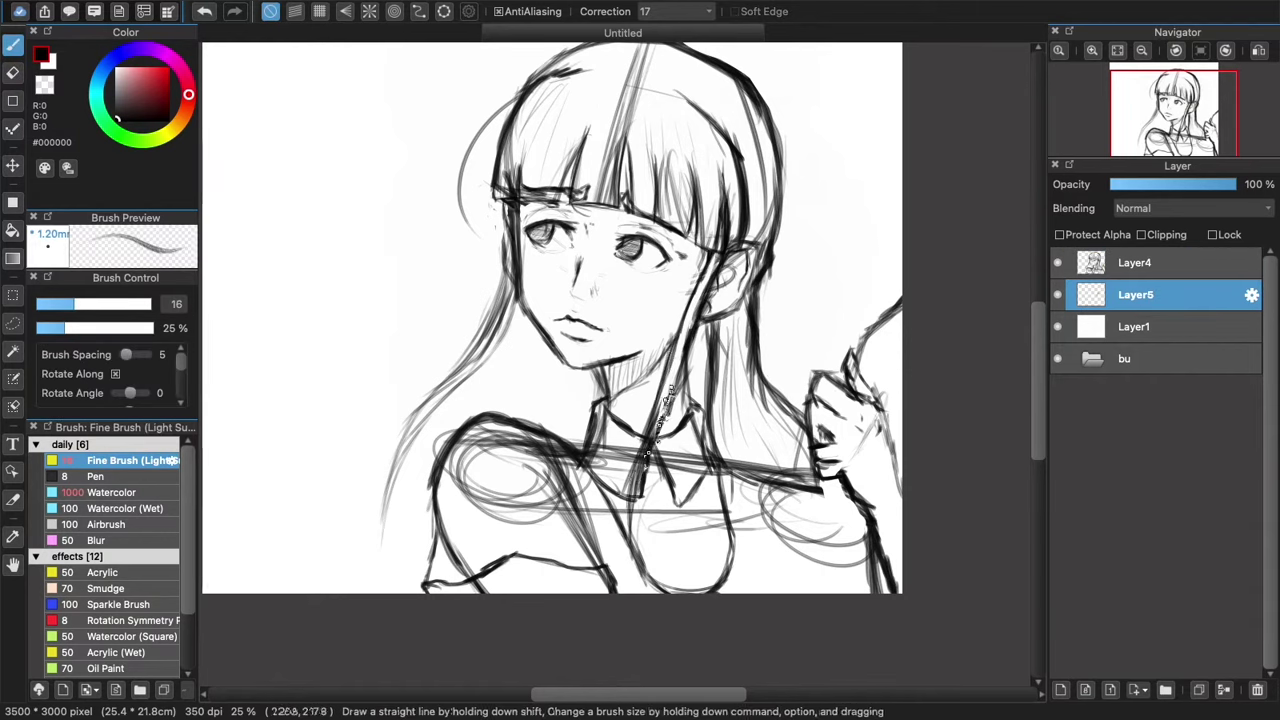
{"action": "mouse_move", "coordinate": [518, 240]}
{"action": "left_mouse_down"}
{"action": "mouse_move", "coordinate": [497, 318]}
{"action": "mouse_move", "coordinate": [495, 303]}
{"action": "mouse_move", "coordinate": [402, 442]}
{"action": "mouse_move", "coordinate": [383, 518]}
{"action": "left_mouse_up"}
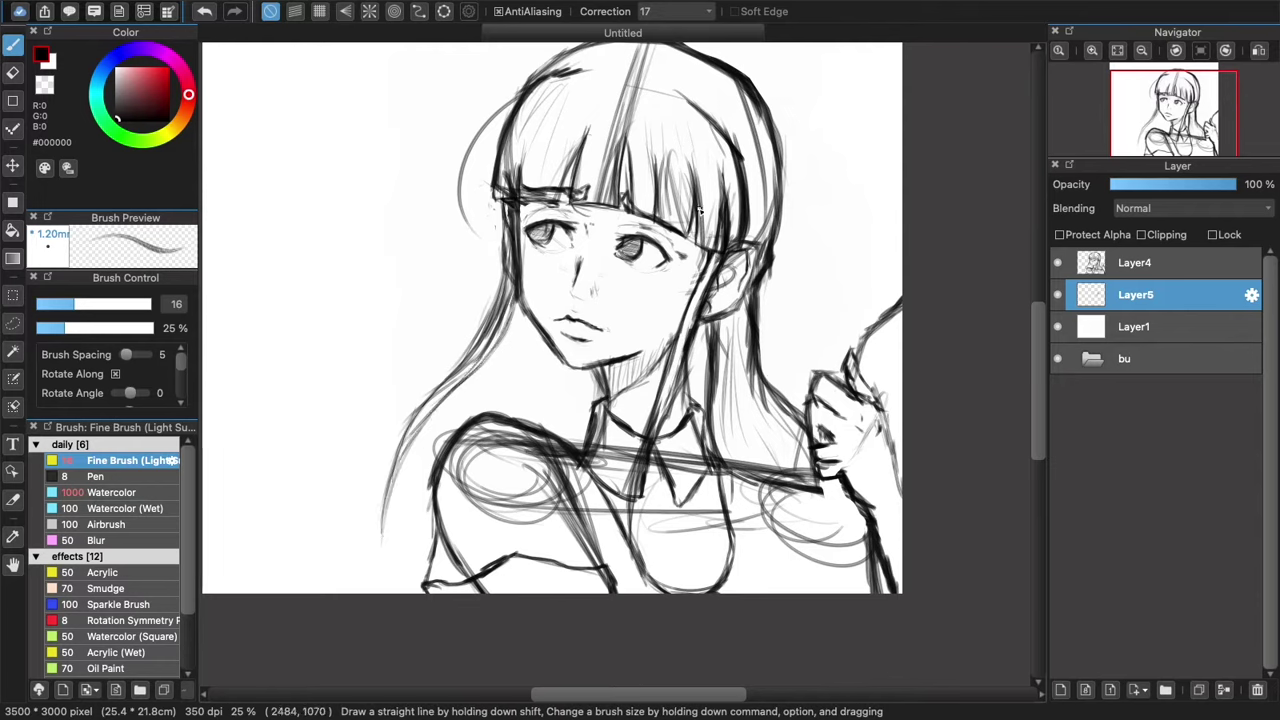
- Erase the overlapping lines where the neck meets the collar's far edge on Layer4
{"action": "key", "text": "e"}
{"action": "left_click", "coordinate": [1136, 263]}
{"action": "left_click_drag", "start_coordinate": [594, 370], "coordinate": [601, 392]}
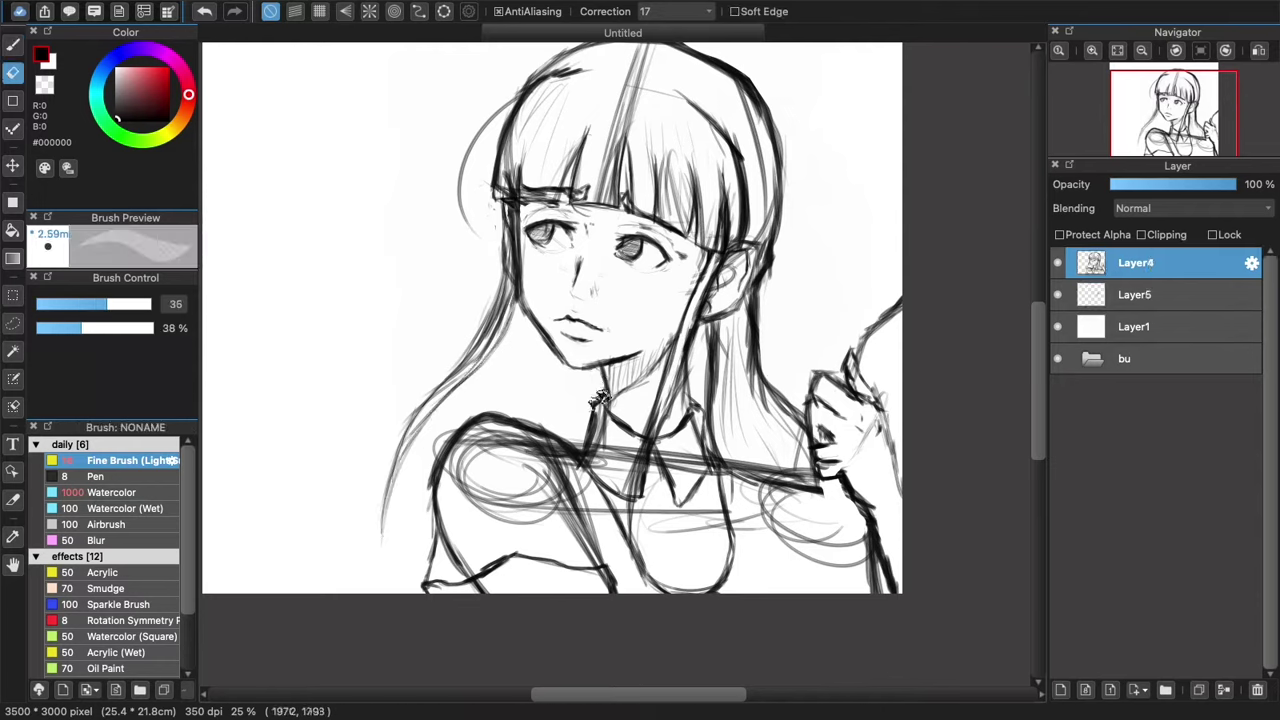
- Merge Layer4 down into Layer5 and add a new layer beneath the line art
{"action": "left_click", "coordinate": [1155, 298]}
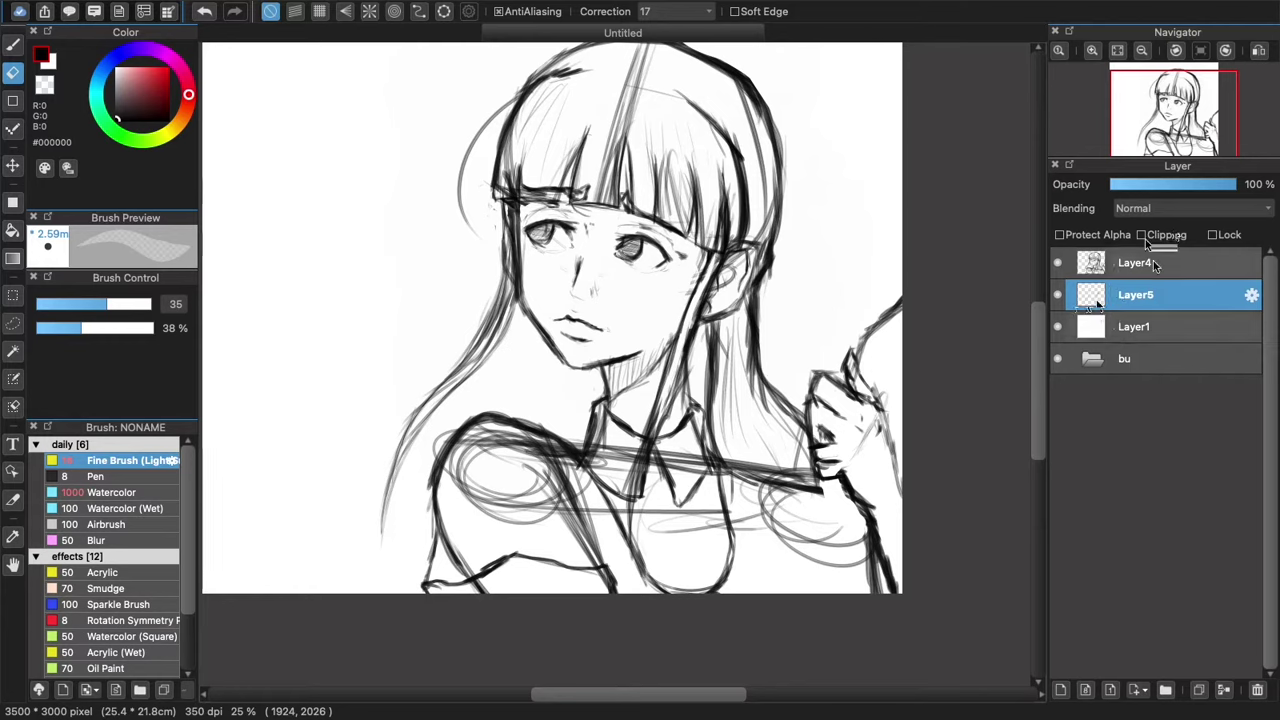
{"action": "left_click", "coordinate": [1154, 265]}
{"action": "left_click", "coordinate": [1224, 690]}
{"action": "left_click", "coordinate": [1131, 296]}
{"action": "left_click", "coordinate": [1061, 690]}
- Paint the crown, bangs and back hair gray #636363 with the Watercolor (Wet) brush at size 138 and 10% opacity
{"action": "left_click", "coordinate": [118, 105]}
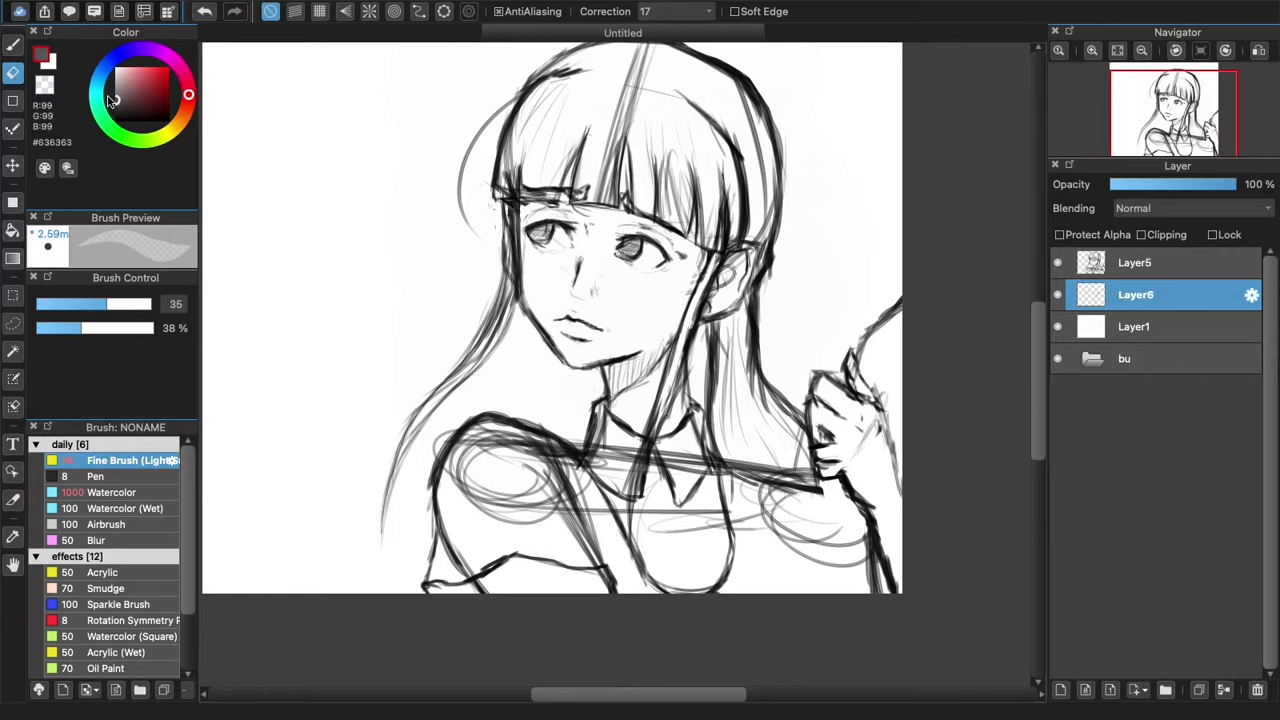
{"action": "left_click", "coordinate": [144, 590]}
{"action": "left_click", "coordinate": [131, 528]}
{"action": "left_click", "coordinate": [134, 509]}
{"action": "left_click", "coordinate": [80, 331]}
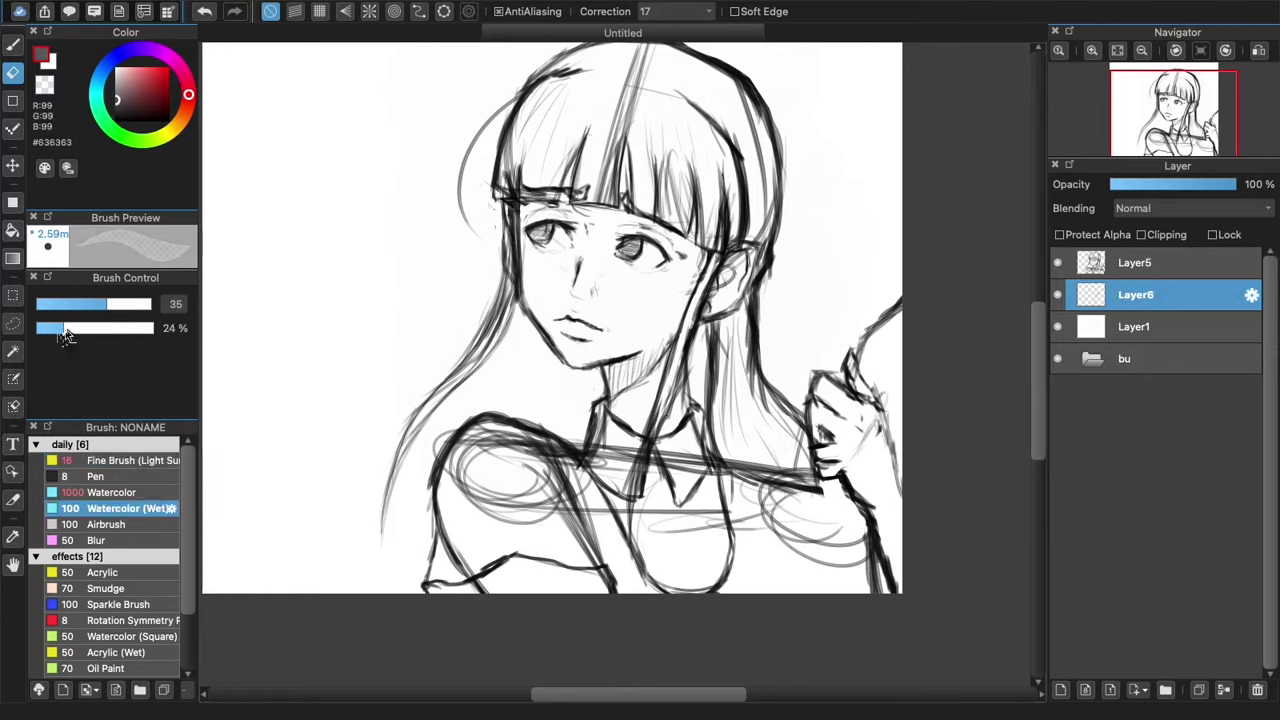
{"action": "mouse_move", "coordinate": [143, 307]}
{"action": "left_mouse_down"}
{"action": "mouse_move", "coordinate": [131, 307]}
{"action": "mouse_move", "coordinate": [150, 307]}
{"action": "left_mouse_up"}
{"action": "left_click", "coordinate": [13, 45]}
{"action": "mouse_move", "coordinate": [551, 82]}
{"action": "left_mouse_down"}
{"action": "mouse_move", "coordinate": [530, 152]}
{"action": "mouse_move", "coordinate": [606, 138]}
{"action": "mouse_move", "coordinate": [645, 190]}
{"action": "mouse_move", "coordinate": [753, 248]}
{"action": "mouse_move", "coordinate": [725, 455]}
{"action": "mouse_move", "coordinate": [740, 330]}
{"action": "mouse_move", "coordinate": [735, 405]}
{"action": "mouse_move", "coordinate": [785, 470]}
{"action": "mouse_move", "coordinate": [760, 420]}
{"action": "left_mouse_up"}
{"action": "mouse_move", "coordinate": [580, 80]}
{"action": "left_mouse_down"}
{"action": "mouse_move", "coordinate": [571, 114]}
{"action": "mouse_move", "coordinate": [600, 95]}
{"action": "mouse_move", "coordinate": [645, 120]}
{"action": "mouse_move", "coordinate": [669, 94]}
{"action": "mouse_move", "coordinate": [611, 88]}
{"action": "mouse_move", "coordinate": [645, 68]}
{"action": "mouse_move", "coordinate": [745, 253]}
{"action": "left_mouse_up"}
{"action": "scroll", "coordinate": [645, 68], "scroll_direction": "up", "scroll_amount": 3}
{"action": "mouse_move", "coordinate": [625, 92]}
{"action": "left_mouse_down"}
{"action": "mouse_move", "coordinate": [584, 122]}
{"action": "mouse_move", "coordinate": [605, 240]}
{"action": "left_mouse_up"}
{"action": "left_click_drag", "start_coordinate": [715, 142], "coordinate": [735, 175]}
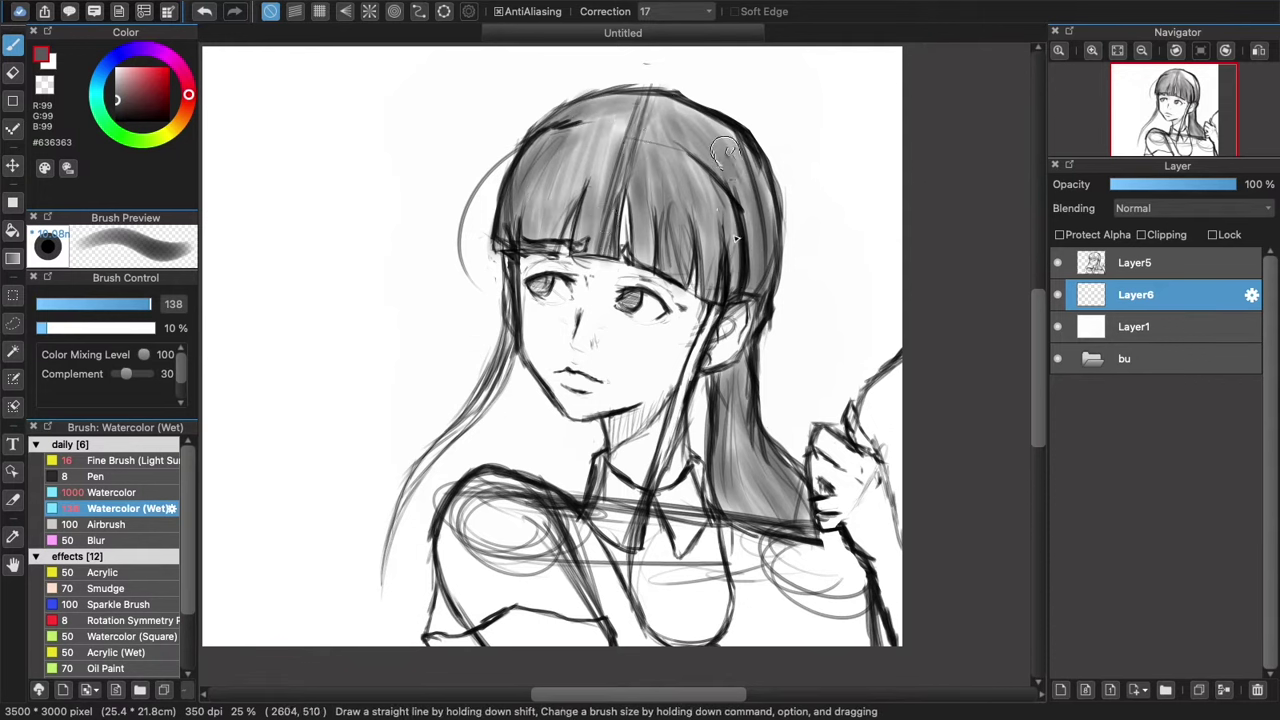
- Paint the front side lock and the long far-side strands gray with the Watercolor (Wet) brush at size 78
{"action": "left_click_drag", "start_coordinate": [149, 304], "coordinate": [97, 304]}
{"action": "left_click_drag", "start_coordinate": [714, 308], "coordinate": [704, 330]}
{"action": "left_click_drag", "start_coordinate": [97, 304], "coordinate": [132, 304]}
{"action": "left_click_drag", "start_coordinate": [716, 312], "coordinate": [652, 490]}
{"action": "left_click_drag", "start_coordinate": [512, 256], "coordinate": [505, 361]}
{"action": "left_click_drag", "start_coordinate": [515, 305], "coordinate": [388, 542]}
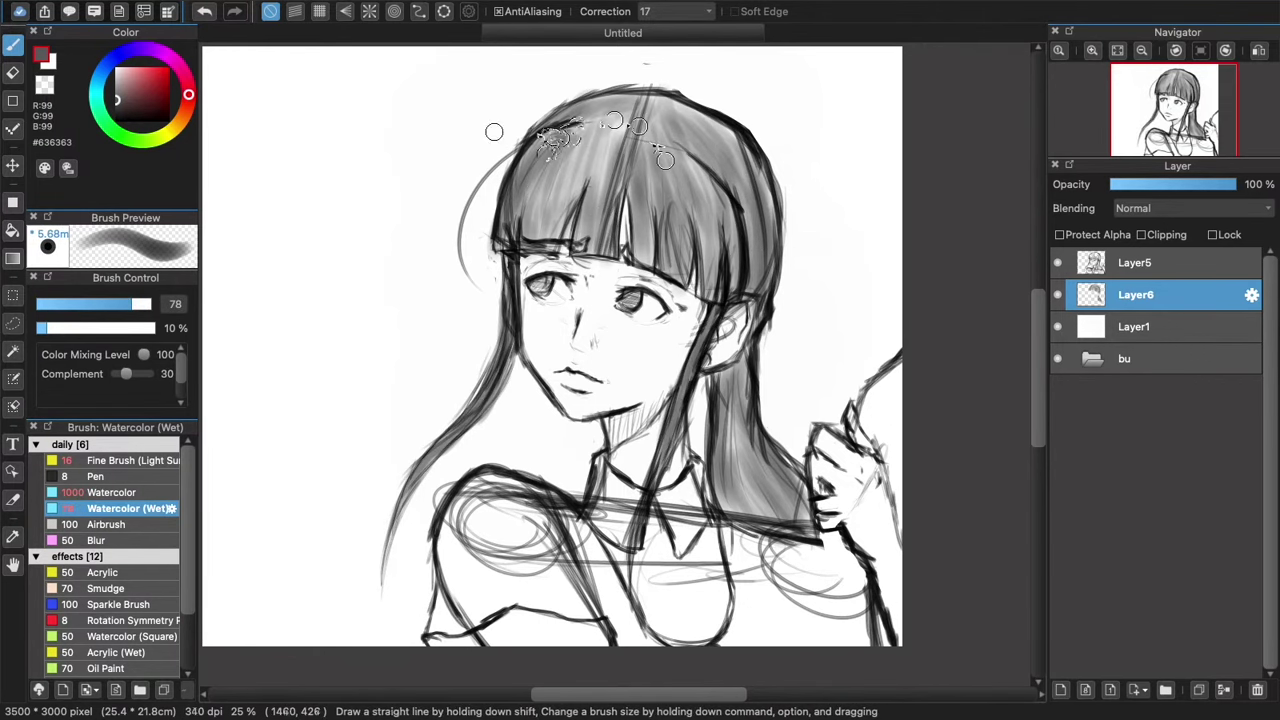
- Build darker strand texture over the bangs, crown and back hair using Flat Brush (Dry) at size 94 and 48% opacity
{"action": "scroll", "coordinate": [155, 610], "scroll_direction": "down", "scroll_amount": 2}
{"action": "left_click", "coordinate": [150, 605]}
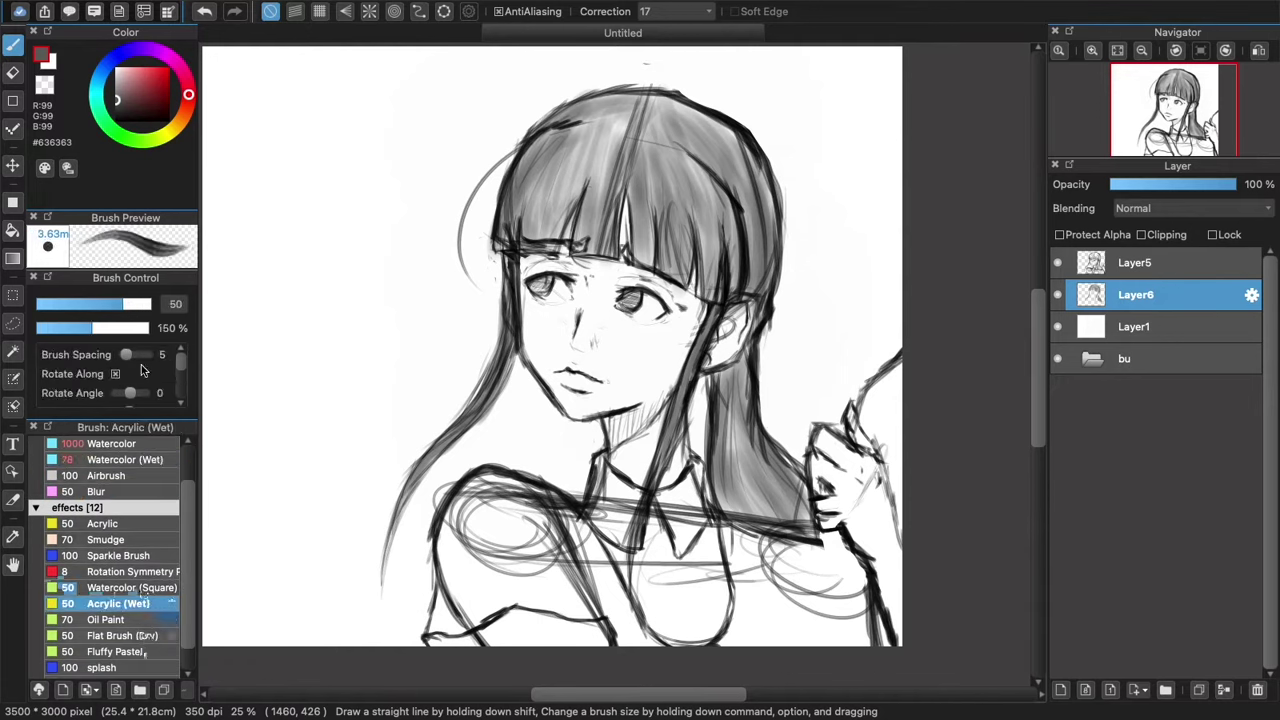
{"action": "left_click", "coordinate": [146, 637]}
{"action": "mouse_move", "coordinate": [103, 329]}
{"action": "left_mouse_down"}
{"action": "mouse_move", "coordinate": [92, 329]}
{"action": "mouse_move", "coordinate": [135, 305]}
{"action": "left_mouse_up"}
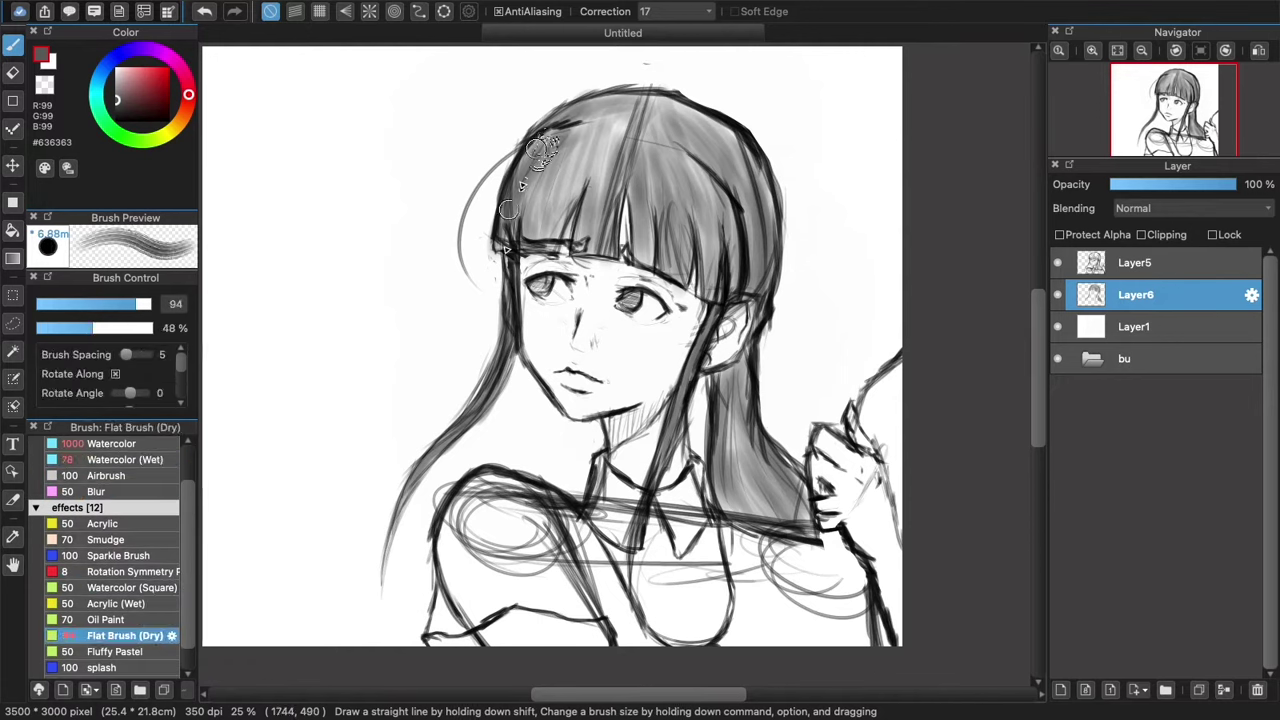
{"action": "left_click_drag", "start_coordinate": [551, 140], "coordinate": [512, 226]}
{"action": "mouse_move", "coordinate": [572, 136]}
{"action": "left_mouse_down"}
{"action": "mouse_move", "coordinate": [593, 179]}
{"action": "mouse_move", "coordinate": [614, 157]}
{"action": "mouse_move", "coordinate": [616, 190]}
{"action": "mouse_move", "coordinate": [643, 147]}
{"action": "mouse_move", "coordinate": [686, 160]}
{"action": "mouse_move", "coordinate": [732, 294]}
{"action": "mouse_move", "coordinate": [586, 130]}
{"action": "mouse_move", "coordinate": [581, 170]}
{"action": "mouse_move", "coordinate": [614, 165]}
{"action": "mouse_move", "coordinate": [607, 125]}
{"action": "mouse_move", "coordinate": [648, 185]}
{"action": "mouse_move", "coordinate": [661, 137]}
{"action": "mouse_move", "coordinate": [720, 248]}
{"action": "mouse_move", "coordinate": [735, 310]}
{"action": "mouse_move", "coordinate": [593, 122]}
{"action": "mouse_move", "coordinate": [723, 128]}
{"action": "mouse_move", "coordinate": [718, 147]}
{"action": "mouse_move", "coordinate": [650, 103]}
{"action": "mouse_move", "coordinate": [636, 108]}
{"action": "mouse_move", "coordinate": [753, 181]}
{"action": "mouse_move", "coordinate": [738, 180]}
{"action": "mouse_move", "coordinate": [750, 295]}
{"action": "mouse_move", "coordinate": [718, 385]}
{"action": "mouse_move", "coordinate": [726, 510]}
{"action": "mouse_move", "coordinate": [758, 522]}
{"action": "mouse_move", "coordinate": [739, 386]}
{"action": "mouse_move", "coordinate": [795, 525]}
{"action": "mouse_move", "coordinate": [810, 522]}
{"action": "mouse_move", "coordinate": [730, 467]}
{"action": "mouse_move", "coordinate": [745, 385]}
{"action": "left_mouse_up"}
{"action": "mouse_move", "coordinate": [578, 170]}
{"action": "left_mouse_down"}
{"action": "mouse_move", "coordinate": [548, 245]}
{"action": "mouse_move", "coordinate": [600, 140]}
{"action": "mouse_move", "coordinate": [600, 225]}
{"action": "left_mouse_up"}
{"action": "mouse_move", "coordinate": [659, 108]}
{"action": "left_mouse_down"}
{"action": "mouse_move", "coordinate": [655, 275]}
{"action": "mouse_move", "coordinate": [486, 329]}
{"action": "mouse_move", "coordinate": [490, 395]}
{"action": "mouse_move", "coordinate": [612, 128]}
{"action": "mouse_move", "coordinate": [520, 192]}
{"action": "mouse_move", "coordinate": [521, 209]}
{"action": "left_mouse_up"}
- Sample a dark tone from the hair and deepen the shadows across the crown, behind the ear and down the back hair
{"action": "right_click", "coordinate": [501, 208]}
{"action": "right_click", "coordinate": [512, 195]}
{"action": "mouse_move", "coordinate": [548, 160]}
{"action": "left_mouse_down"}
{"action": "mouse_move", "coordinate": [583, 166]}
{"action": "mouse_move", "coordinate": [580, 185]}
{"action": "mouse_move", "coordinate": [552, 250]}
{"action": "mouse_move", "coordinate": [530, 240]}
{"action": "mouse_move", "coordinate": [565, 145]}
{"action": "mouse_move", "coordinate": [527, 238]}
{"action": "mouse_move", "coordinate": [586, 126]}
{"action": "mouse_move", "coordinate": [612, 135]}
{"action": "mouse_move", "coordinate": [583, 238]}
{"action": "mouse_move", "coordinate": [601, 240]}
{"action": "mouse_move", "coordinate": [611, 222]}
{"action": "mouse_move", "coordinate": [588, 240]}
{"action": "mouse_move", "coordinate": [610, 188]}
{"action": "mouse_move", "coordinate": [643, 210]}
{"action": "mouse_move", "coordinate": [630, 185]}
{"action": "mouse_move", "coordinate": [632, 215]}
{"action": "mouse_move", "coordinate": [630, 178]}
{"action": "mouse_move", "coordinate": [662, 272]}
{"action": "mouse_move", "coordinate": [670, 280]}
{"action": "mouse_move", "coordinate": [667, 260]}
{"action": "mouse_move", "coordinate": [682, 284]}
{"action": "mouse_move", "coordinate": [721, 274]}
{"action": "mouse_move", "coordinate": [735, 203]}
{"action": "mouse_move", "coordinate": [750, 236]}
{"action": "mouse_move", "coordinate": [718, 167]}
{"action": "mouse_move", "coordinate": [748, 218]}
{"action": "mouse_move", "coordinate": [756, 302]}
{"action": "mouse_move", "coordinate": [766, 182]}
{"action": "mouse_move", "coordinate": [750, 258]}
{"action": "mouse_move", "coordinate": [697, 102]}
{"action": "mouse_move", "coordinate": [603, 96]}
{"action": "mouse_move", "coordinate": [580, 115]}
{"action": "mouse_move", "coordinate": [605, 103]}
{"action": "mouse_move", "coordinate": [685, 125]}
{"action": "mouse_move", "coordinate": [765, 168]}
{"action": "mouse_move", "coordinate": [585, 118]}
{"action": "mouse_move", "coordinate": [655, 102]}
{"action": "mouse_move", "coordinate": [735, 138]}
{"action": "mouse_move", "coordinate": [775, 200]}
{"action": "left_mouse_up"}
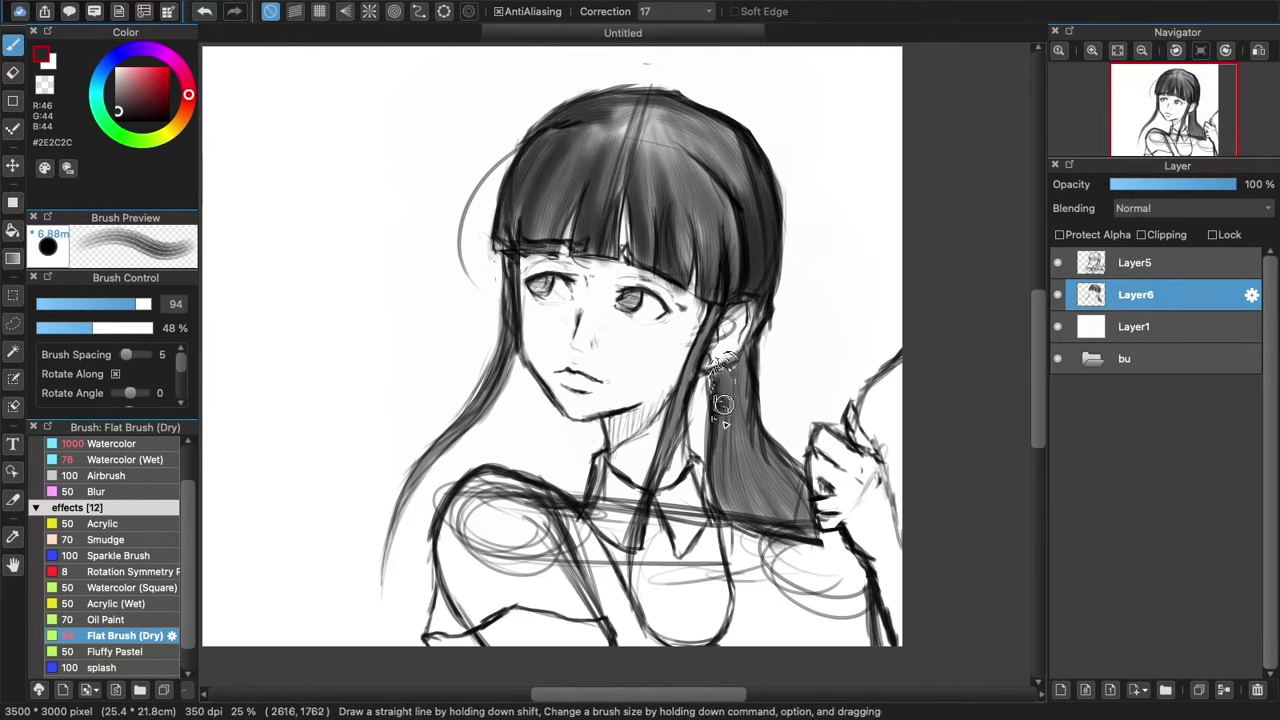
{"action": "mouse_move", "coordinate": [723, 403]}
{"action": "left_mouse_down"}
{"action": "mouse_move", "coordinate": [747, 363]}
{"action": "mouse_move", "coordinate": [753, 445]}
{"action": "mouse_move", "coordinate": [720, 440]}
{"action": "mouse_move", "coordinate": [723, 470]}
{"action": "mouse_move", "coordinate": [713, 465]}
{"action": "mouse_move", "coordinate": [735, 525]}
{"action": "left_mouse_up"}
{"action": "left_click_drag", "start_coordinate": [735, 525], "coordinate": [692, 388]}
- Add a layer above Layer1 and shade the face and neck in light gray #BFBFBF with Watercolor (Wet), enlarged to size 159
{"action": "left_click", "coordinate": [1208, 330]}
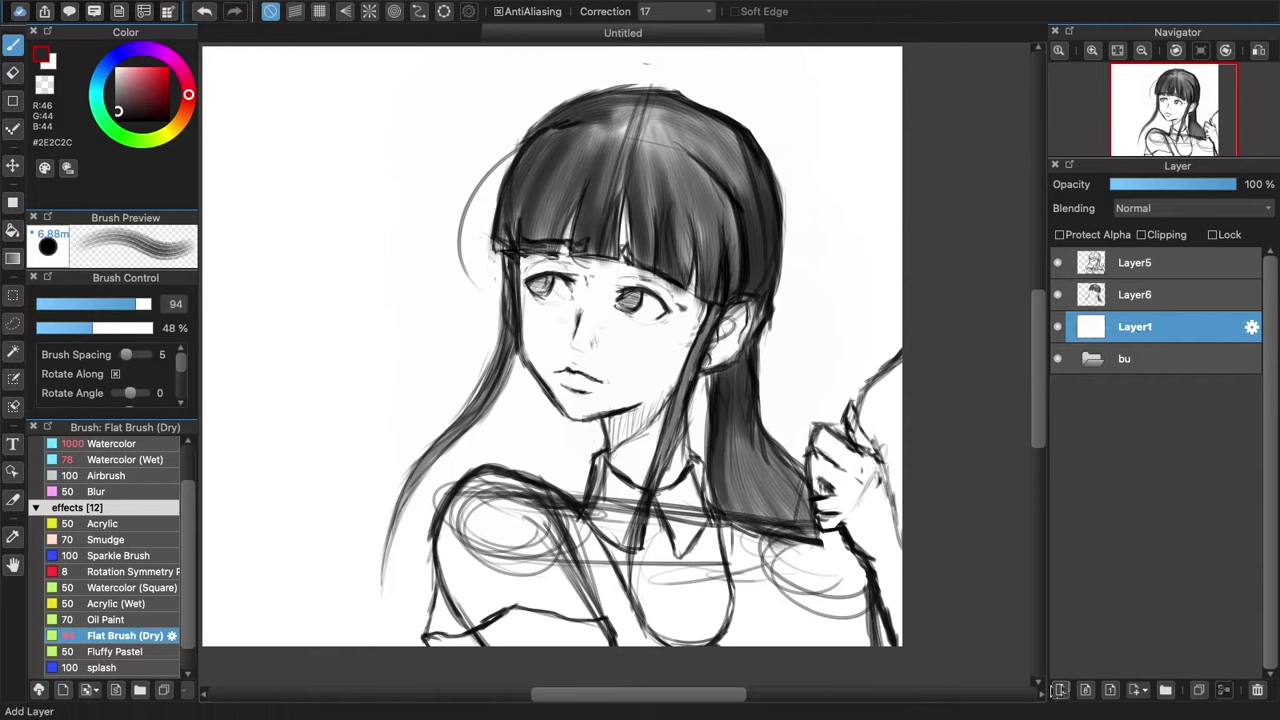
{"action": "left_click", "coordinate": [1061, 690]}
{"action": "left_click_drag", "start_coordinate": [117, 108], "coordinate": [113, 90]}
{"action": "left_click", "coordinate": [117, 80]}
{"action": "left_click", "coordinate": [125, 459]}
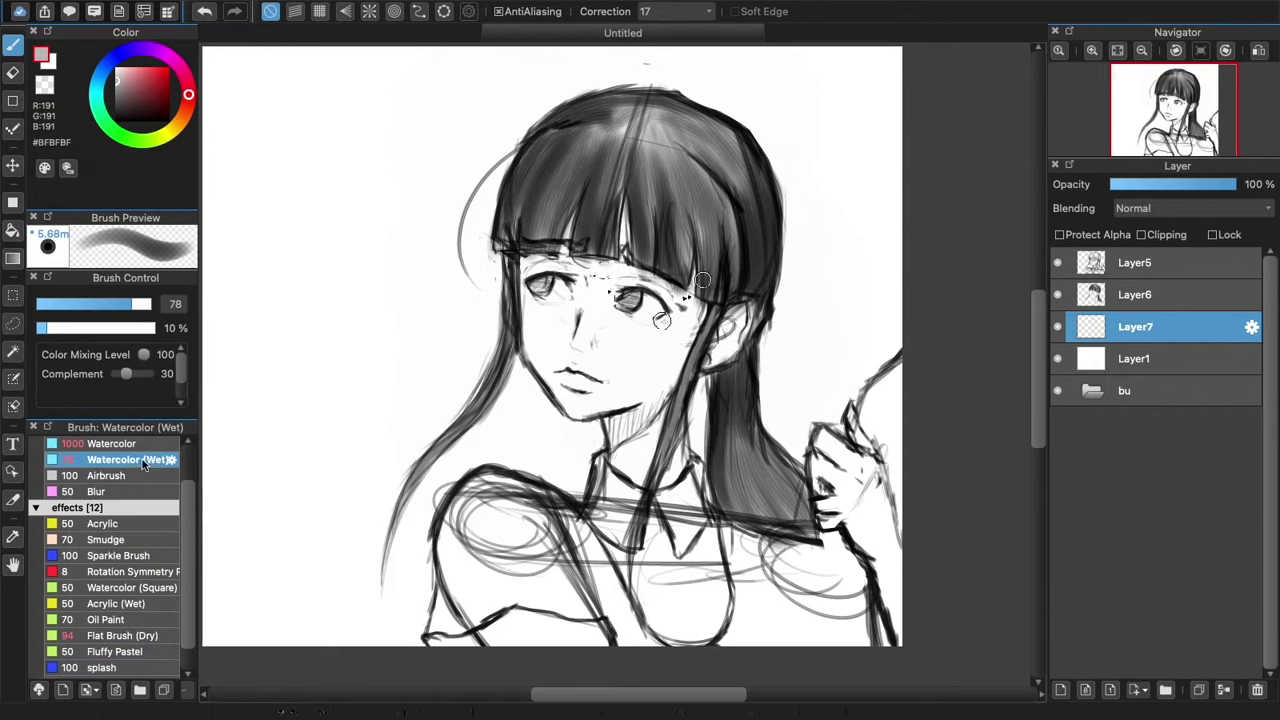
{"action": "mouse_move", "coordinate": [520, 266]}
{"action": "left_mouse_down"}
{"action": "mouse_move", "coordinate": [570, 269]}
{"action": "mouse_move", "coordinate": [581, 297]}
{"action": "mouse_move", "coordinate": [614, 275]}
{"action": "mouse_move", "coordinate": [580, 316]}
{"action": "mouse_move", "coordinate": [538, 266]}
{"action": "mouse_move", "coordinate": [540, 338]}
{"action": "mouse_move", "coordinate": [581, 407]}
{"action": "mouse_move", "coordinate": [572, 362]}
{"action": "left_mouse_up"}
{"action": "left_click", "coordinate": [149, 304]}
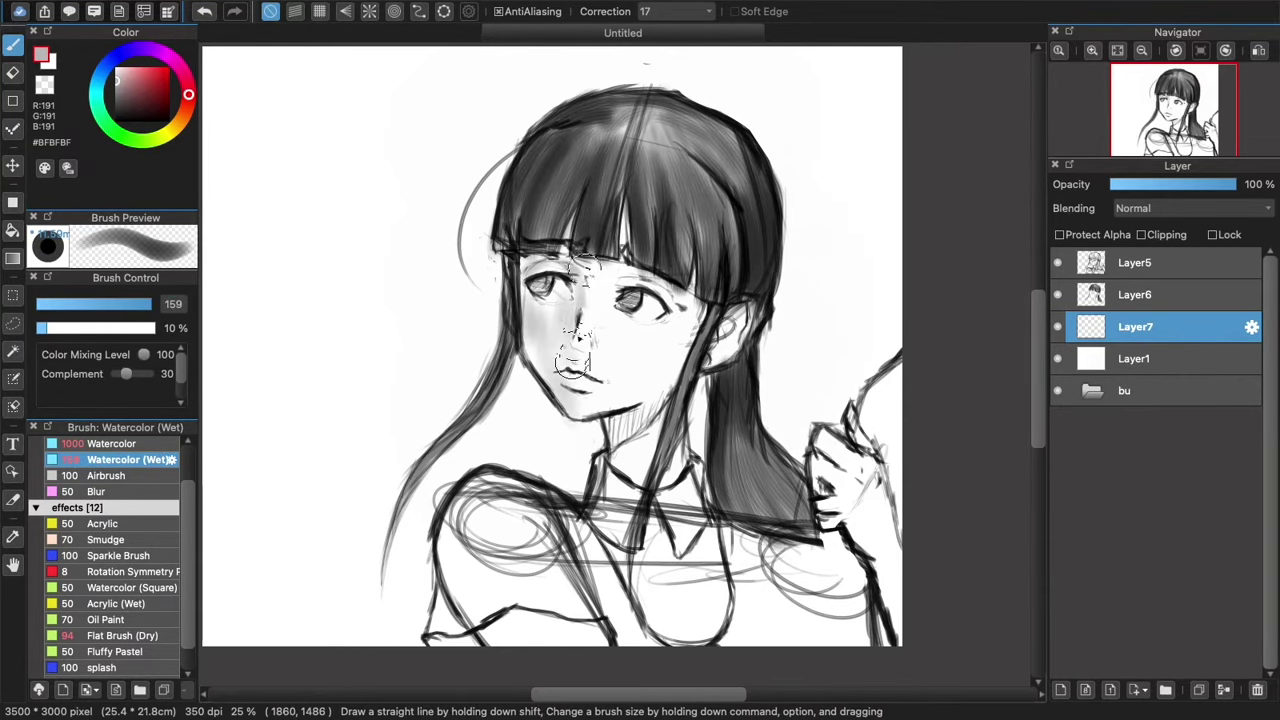
{"action": "mouse_move", "coordinate": [588, 296]}
{"action": "left_mouse_down"}
{"action": "mouse_move", "coordinate": [554, 248]}
{"action": "mouse_move", "coordinate": [602, 250]}
{"action": "mouse_move", "coordinate": [567, 278]}
{"action": "mouse_move", "coordinate": [582, 297]}
{"action": "mouse_move", "coordinate": [623, 239]}
{"action": "mouse_move", "coordinate": [627, 272]}
{"action": "mouse_move", "coordinate": [674, 290]}
{"action": "mouse_move", "coordinate": [597, 285]}
{"action": "mouse_move", "coordinate": [600, 295]}
{"action": "mouse_move", "coordinate": [602, 277]}
{"action": "mouse_move", "coordinate": [644, 312]}
{"action": "mouse_move", "coordinate": [642, 295]}
{"action": "mouse_move", "coordinate": [684, 295]}
{"action": "mouse_move", "coordinate": [679, 323]}
{"action": "mouse_move", "coordinate": [744, 307]}
{"action": "mouse_move", "coordinate": [717, 365]}
{"action": "mouse_move", "coordinate": [742, 325]}
{"action": "mouse_move", "coordinate": [637, 447]}
{"action": "mouse_move", "coordinate": [610, 432]}
{"action": "mouse_move", "coordinate": [670, 395]}
{"action": "mouse_move", "coordinate": [635, 525]}
{"action": "left_mouse_up"}
- Deepen the shading under the bangs and around the eyes, nose and lips with gray #A0A0A0 at brush size 41
{"action": "mouse_move", "coordinate": [152, 303]}
{"action": "left_mouse_down"}
{"action": "mouse_move", "coordinate": [140, 293]}
{"action": "mouse_move", "coordinate": [115, 305]}
{"action": "left_mouse_up"}
{"action": "scroll", "coordinate": [505, 260], "scroll_direction": "up", "scroll_amount": 2}
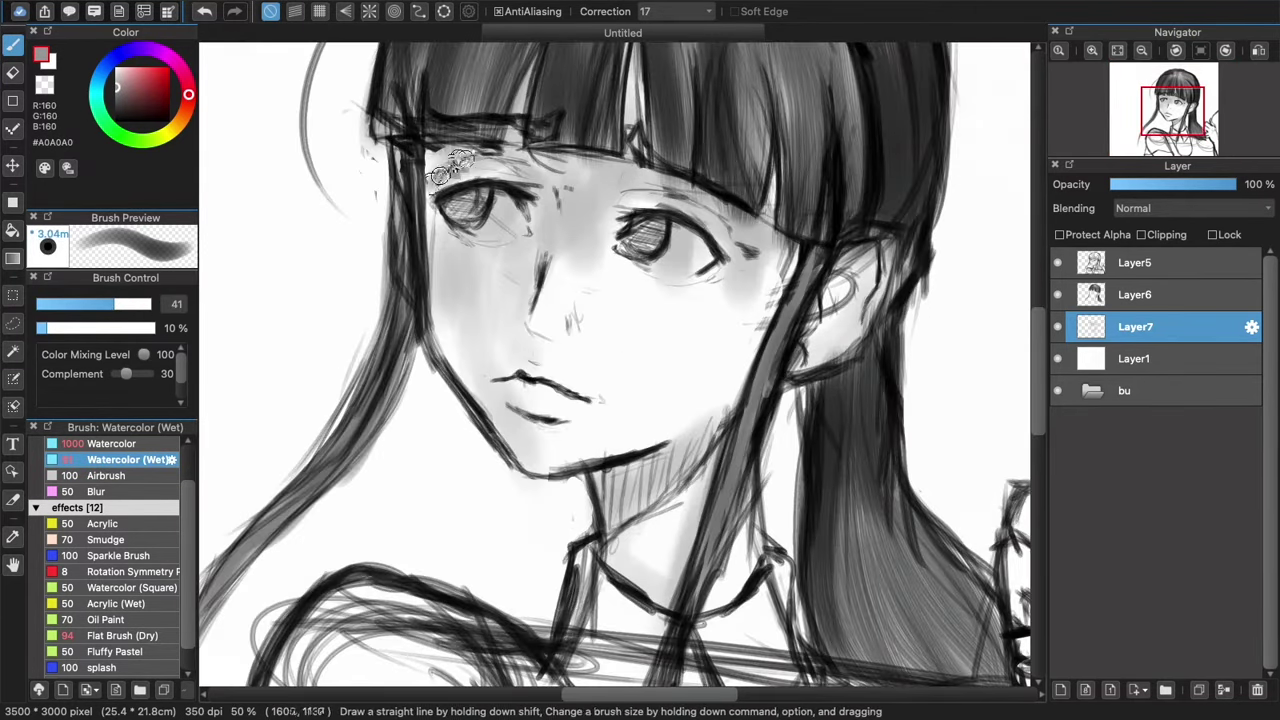
{"action": "mouse_move", "coordinate": [545, 150]}
{"action": "left_mouse_down"}
{"action": "mouse_move", "coordinate": [527, 175]}
{"action": "mouse_move", "coordinate": [445, 162]}
{"action": "left_mouse_up"}
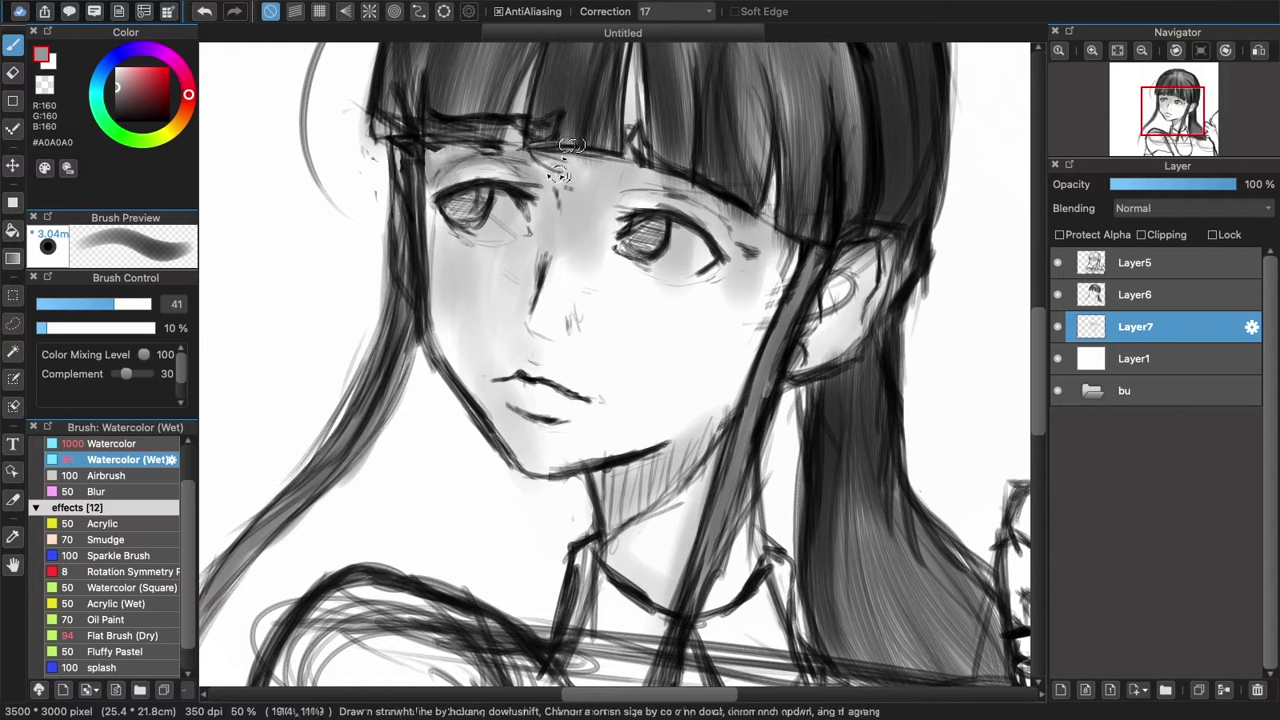
{"action": "mouse_move", "coordinate": [542, 180]}
{"action": "left_mouse_down"}
{"action": "mouse_move", "coordinate": [545, 285]}
{"action": "mouse_move", "coordinate": [530, 250]}
{"action": "mouse_move", "coordinate": [525, 333]}
{"action": "left_mouse_up"}
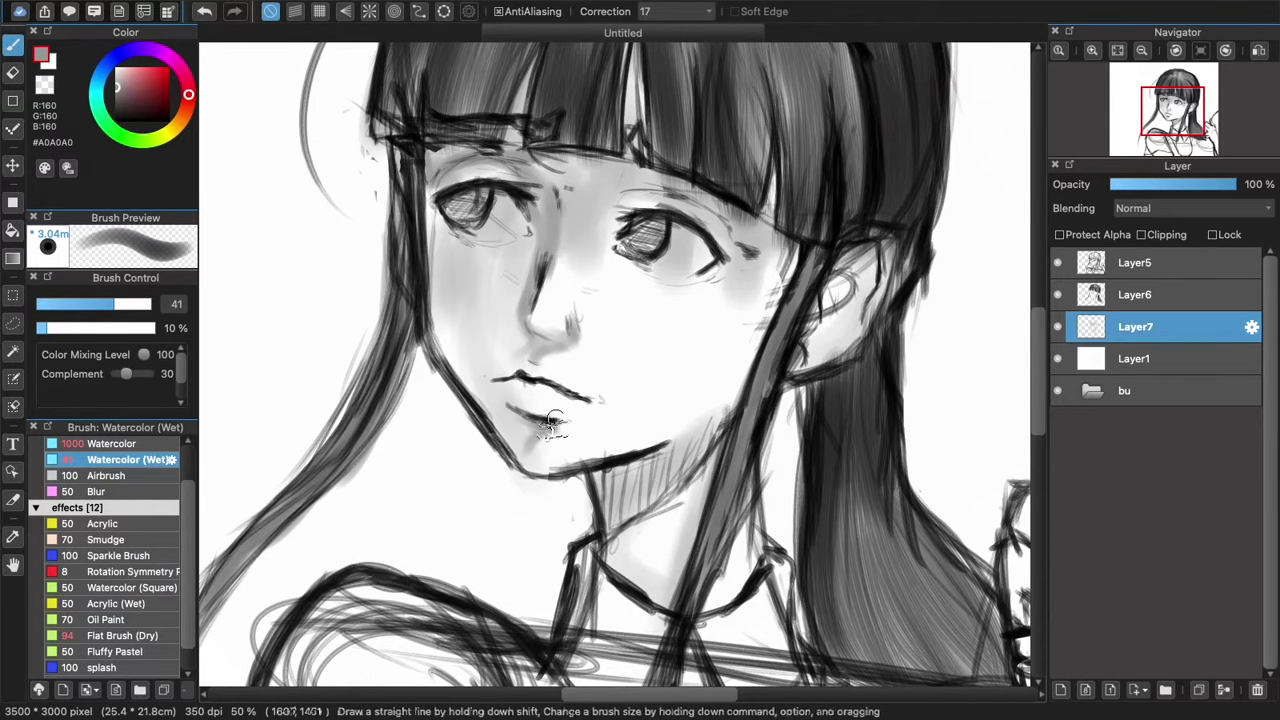
{"action": "mouse_move", "coordinate": [461, 208]}
{"action": "left_mouse_down"}
{"action": "mouse_move", "coordinate": [478, 242]}
{"action": "mouse_move", "coordinate": [465, 235]}
{"action": "mouse_move", "coordinate": [715, 232]}
{"action": "mouse_move", "coordinate": [630, 258]}
{"action": "mouse_move", "coordinate": [709, 266]}
{"action": "mouse_move", "coordinate": [632, 220]}
{"action": "mouse_move", "coordinate": [628, 198]}
{"action": "mouse_move", "coordinate": [648, 186]}
{"action": "mouse_move", "coordinate": [753, 248]}
{"action": "mouse_move", "coordinate": [645, 187]}
{"action": "left_mouse_up"}
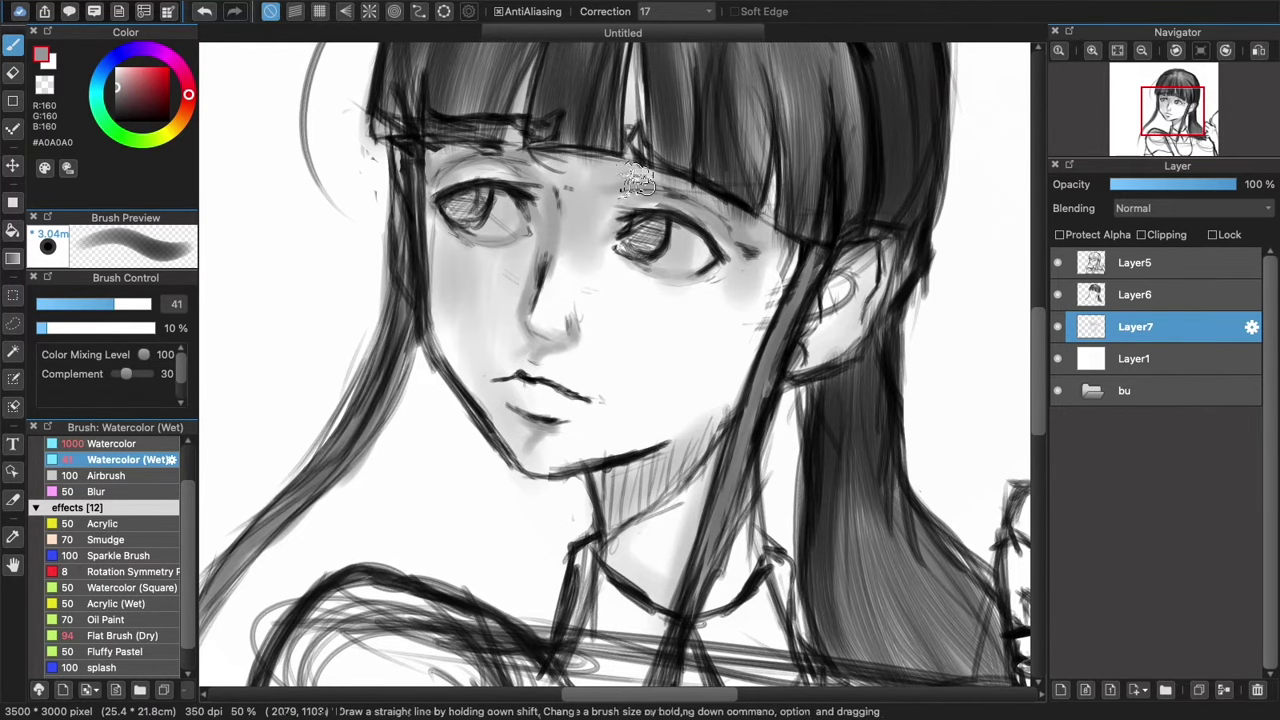
- Deepen the gray #A0A0A0 shading beneath the bangs and beside the near eye, reducing the brush size to 34
{"action": "left_click_drag", "start_coordinate": [1037, 387], "coordinate": [1037, 375]}
{"action": "left_click", "coordinate": [141, 304]}
{"action": "left_click_drag", "start_coordinate": [548, 108], "coordinate": [526, 185]}
{"action": "left_click_drag", "start_coordinate": [636, 100], "coordinate": [642, 200]}
{"action": "mouse_move", "coordinate": [785, 240]}
{"action": "left_mouse_down"}
{"action": "mouse_move", "coordinate": [808, 280]}
{"action": "mouse_move", "coordinate": [827, 247]}
{"action": "left_mouse_up"}
{"action": "left_click", "coordinate": [94, 310]}
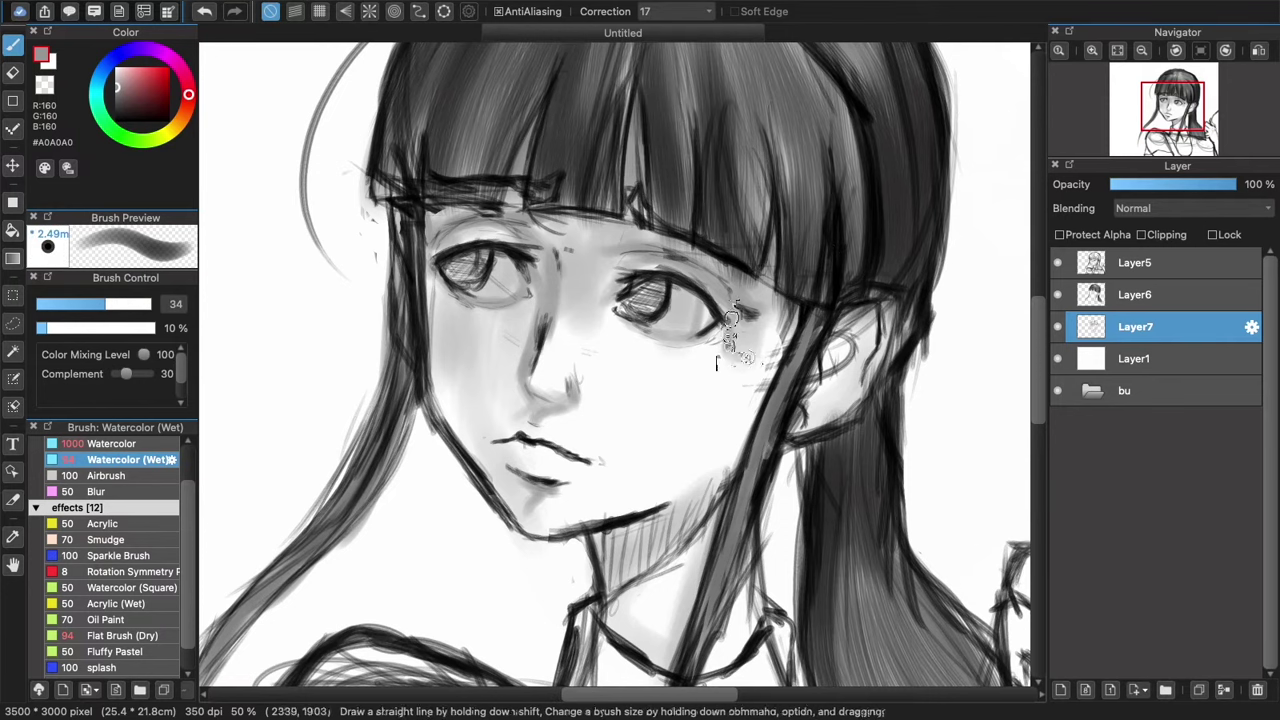
- Soften the shading beside and below the near eye with Blur at size 83, and return to Watercolor (Wet)
{"action": "left_click", "coordinate": [128, 494]}
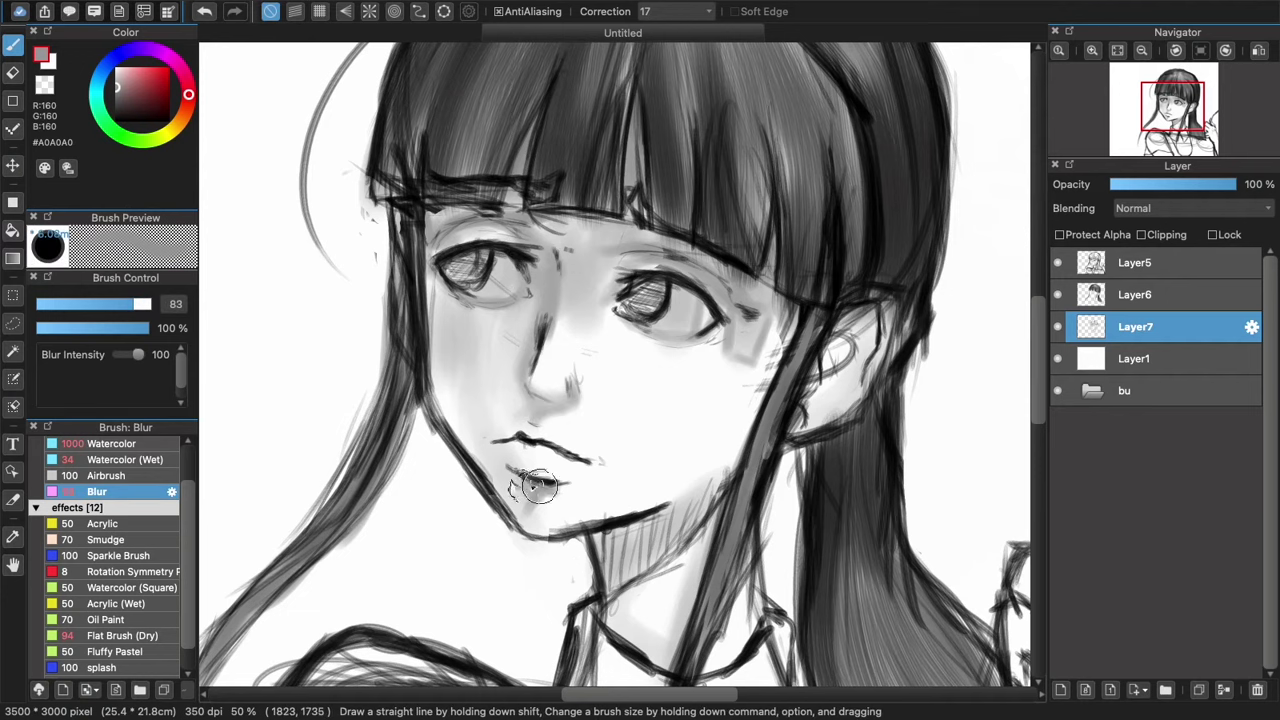
{"action": "mouse_move", "coordinate": [773, 338]}
{"action": "left_mouse_down"}
{"action": "mouse_move", "coordinate": [740, 322]}
{"action": "mouse_move", "coordinate": [752, 347]}
{"action": "mouse_move", "coordinate": [650, 311]}
{"action": "left_mouse_up"}
{"action": "left_click", "coordinate": [125, 459]}
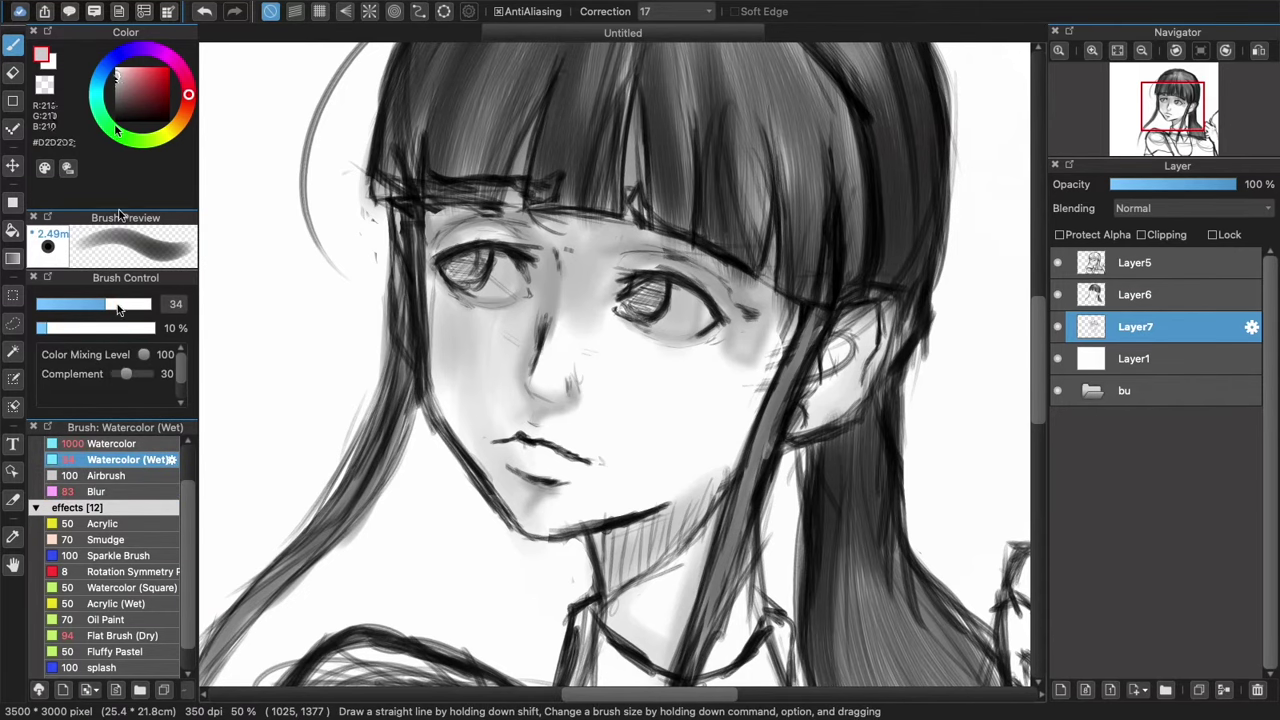
{"action": "left_click_drag", "start_coordinate": [118, 307], "coordinate": [150, 306]}
{"action": "key", "text": "super+z"}
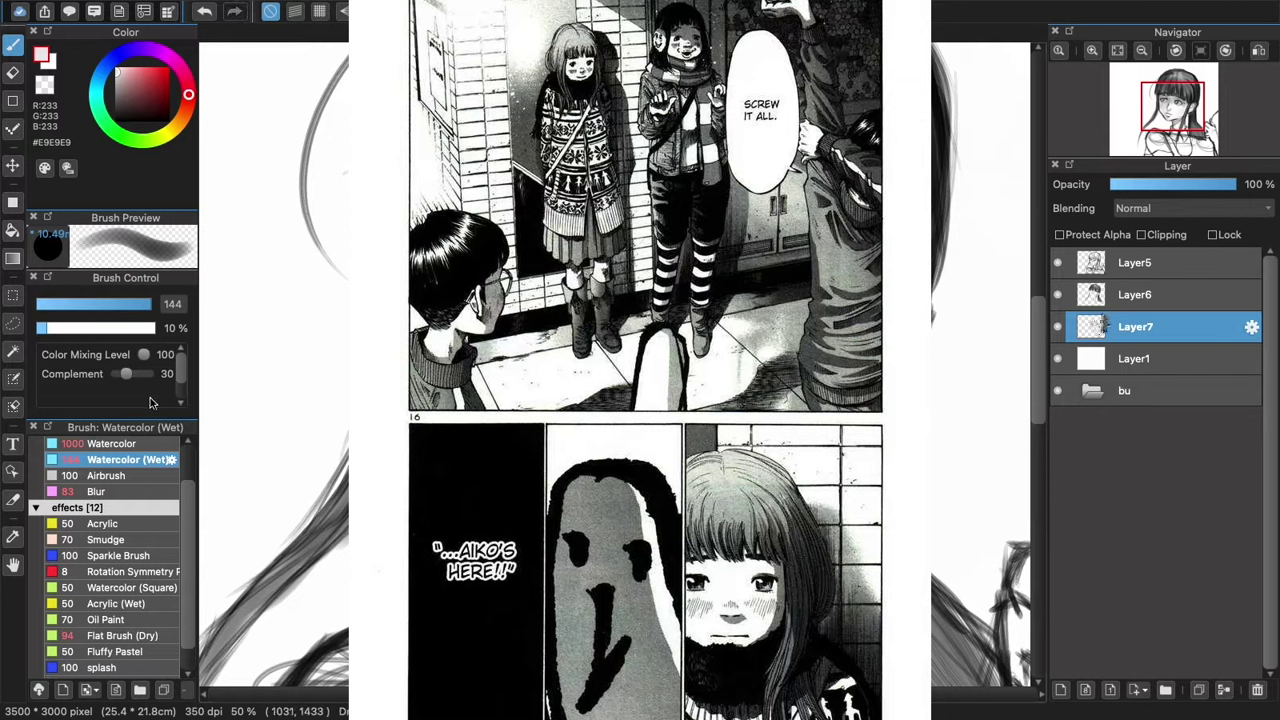
{"action": "left_click", "coordinate": [143, 304]}
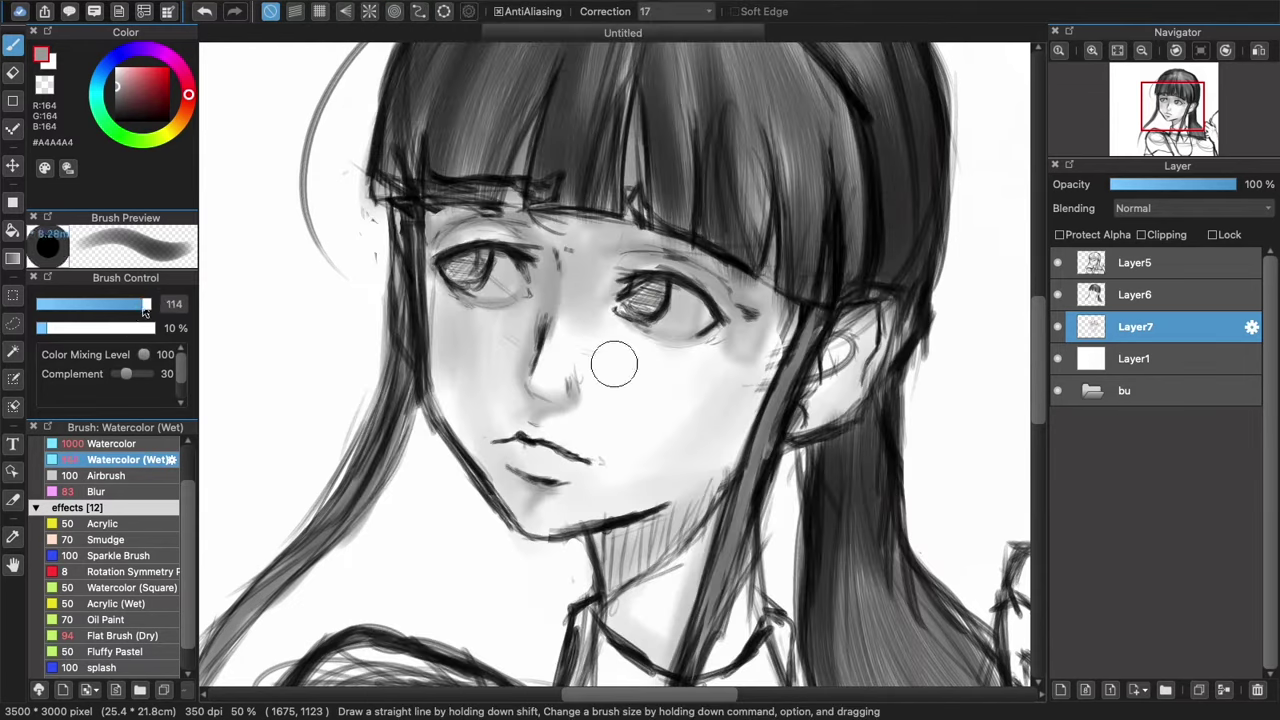
{"action": "left_click", "coordinate": [131, 304]}
- Darken the crease above the far eye and the side of the nose in dark gray #454545 at brush sizes 11.9 and 19
{"action": "left_click", "coordinate": [117, 106]}
{"action": "left_click", "coordinate": [95, 304]}
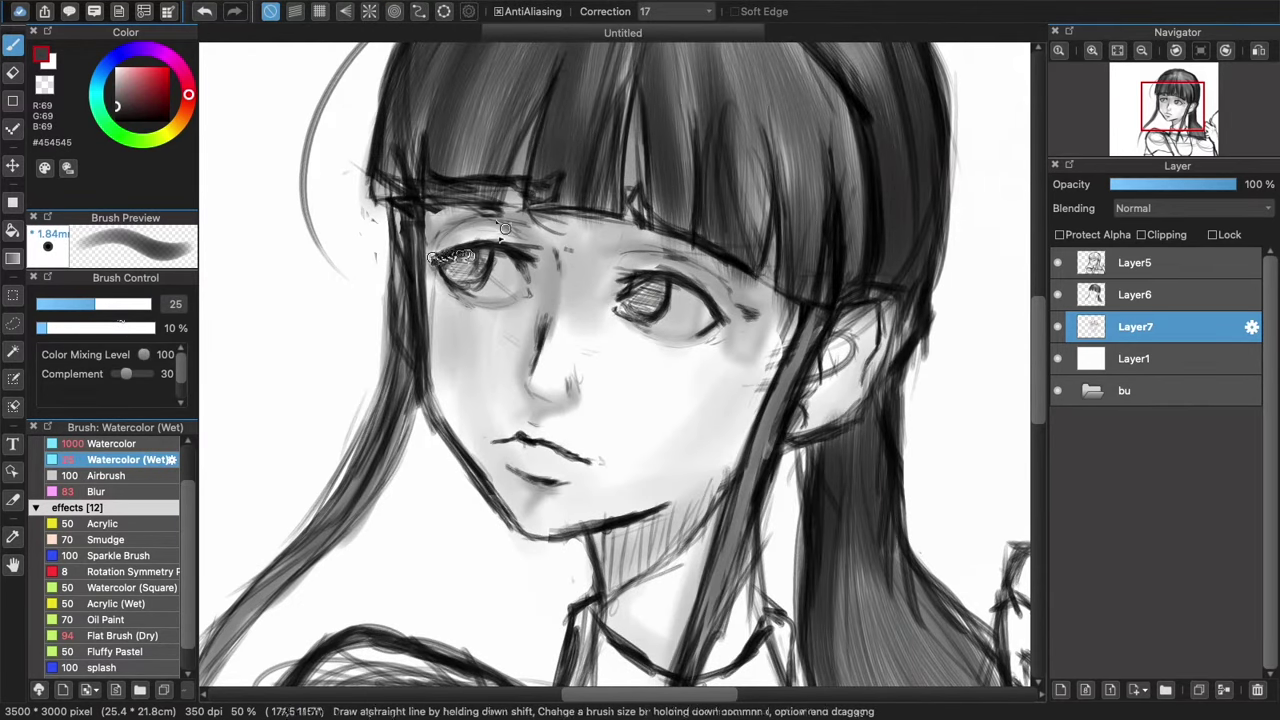
{"action": "left_click_drag", "start_coordinate": [440, 237], "coordinate": [464, 253]}
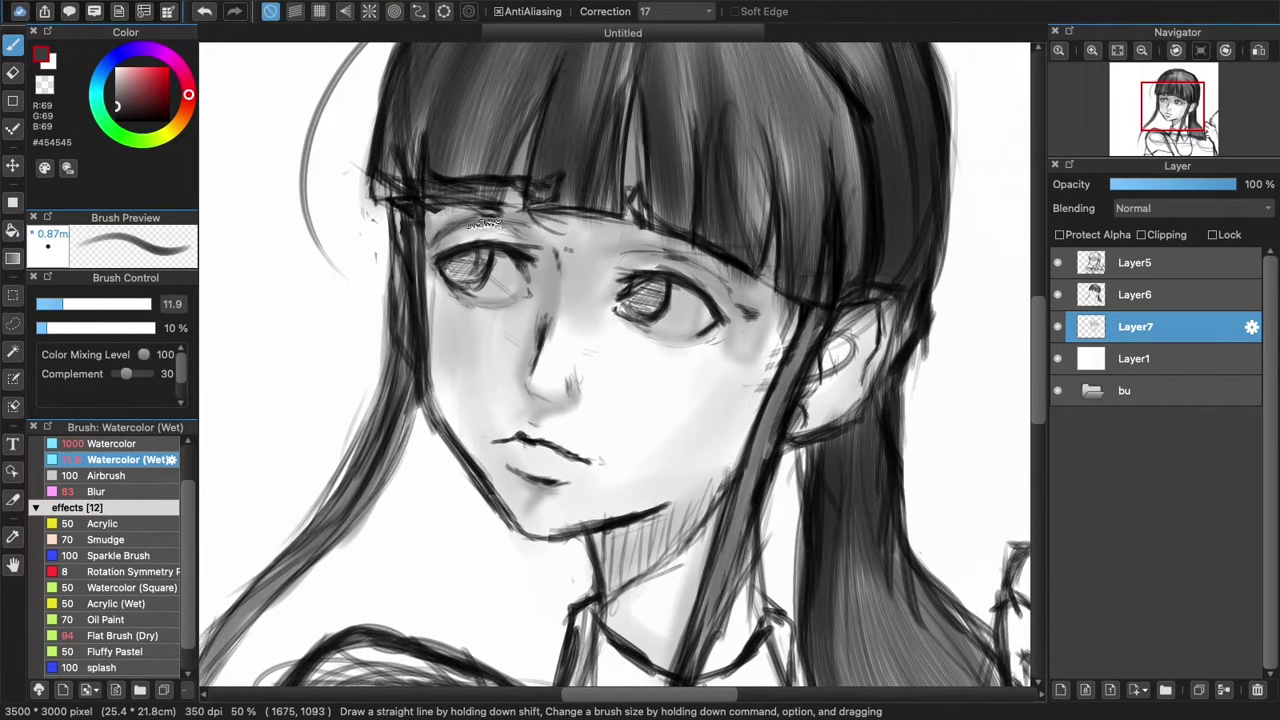
{"action": "left_click_drag", "start_coordinate": [460, 199], "coordinate": [537, 248]}
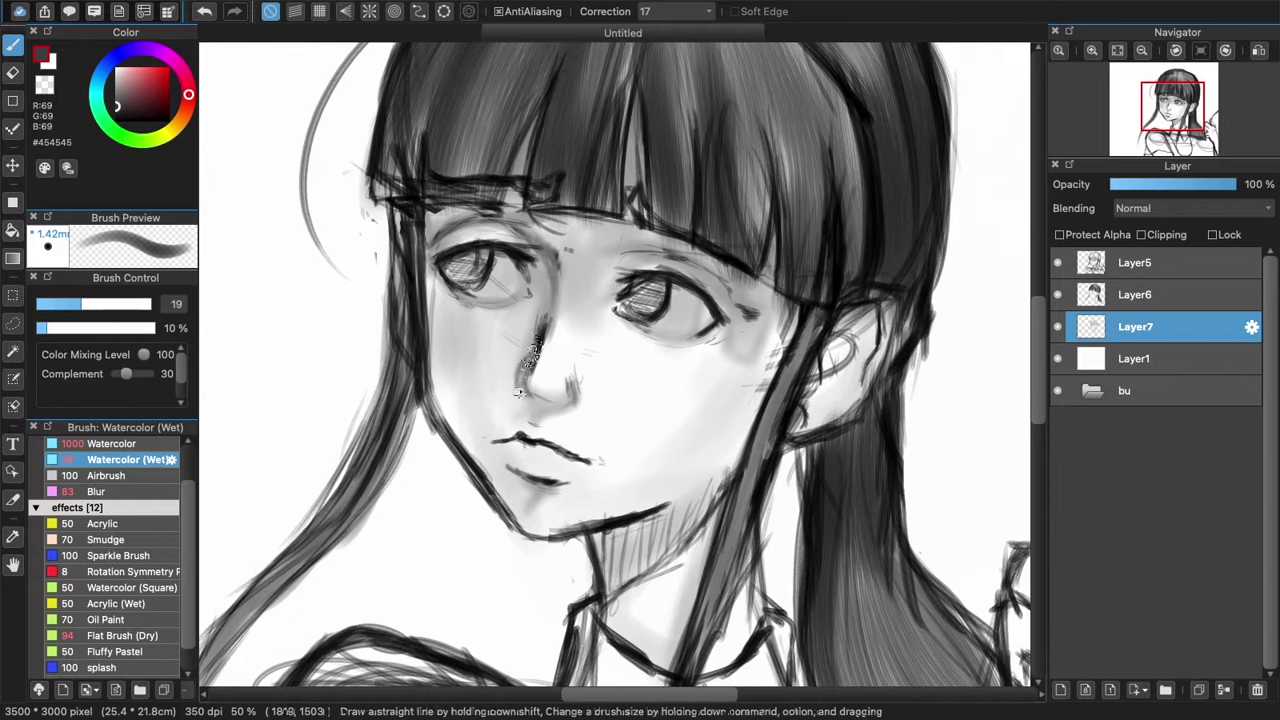
- Soften the nose shadow with Blur at size 103 and darken the near eye's lids using Watercolor (Wet) at size 19
{"action": "left_click", "coordinate": [97, 491]}
{"action": "mouse_move", "coordinate": [535, 350]}
{"action": "left_mouse_down"}
{"action": "mouse_move", "coordinate": [485, 346]}
{"action": "mouse_move", "coordinate": [520, 371]}
{"action": "mouse_move", "coordinate": [523, 359]}
{"action": "mouse_move", "coordinate": [518, 376]}
{"action": "mouse_move", "coordinate": [535, 352]}
{"action": "left_mouse_up"}
{"action": "left_click", "coordinate": [143, 460]}
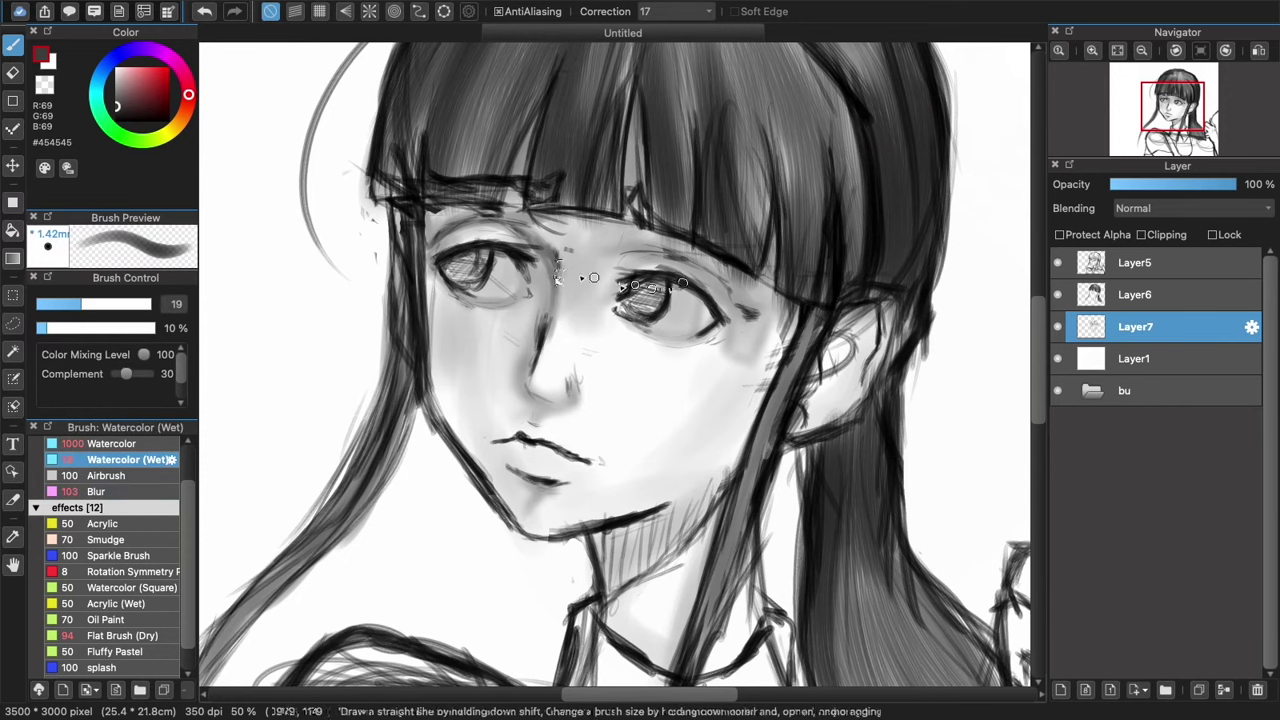
{"action": "mouse_move", "coordinate": [638, 250]}
{"action": "left_mouse_down"}
{"action": "mouse_move", "coordinate": [727, 283]}
{"action": "mouse_move", "coordinate": [710, 336]}
{"action": "left_mouse_up"}
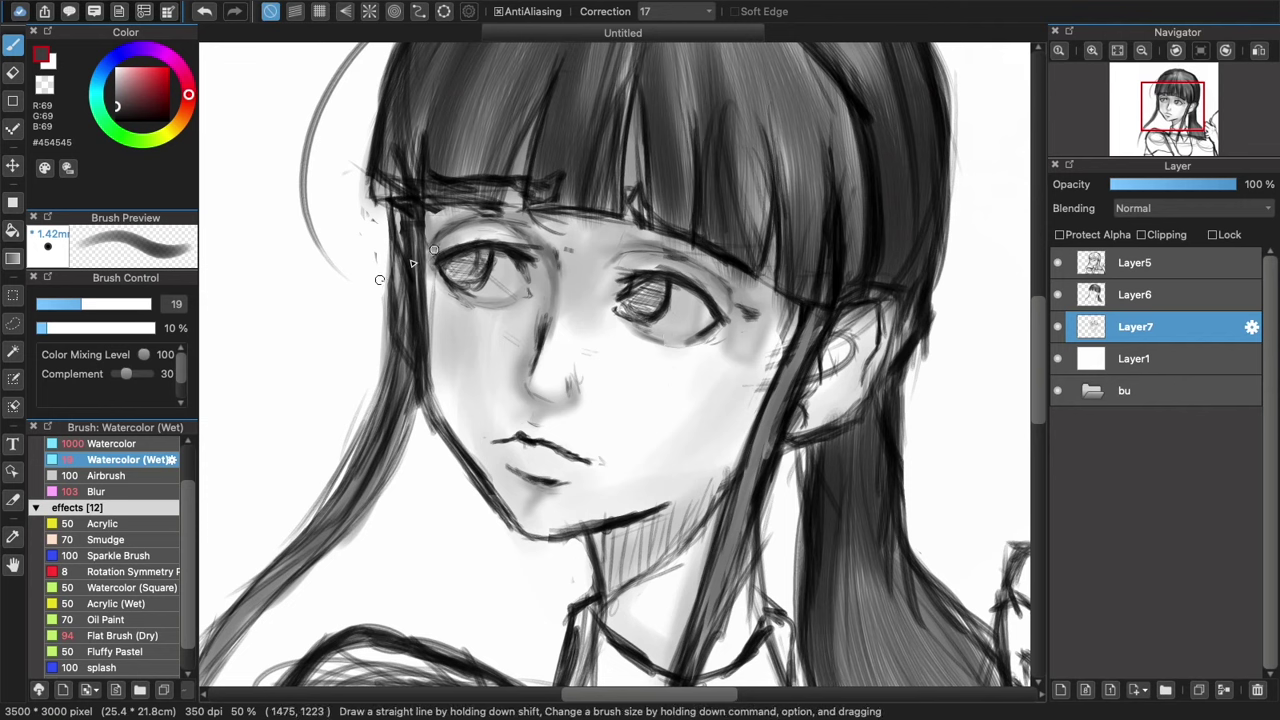
- Shade the near eye and the cheek just below it in gray #A4A4A4 at brush size 94
{"action": "left_click_drag", "start_coordinate": [95, 310], "coordinate": [136, 306]}
{"action": "left_click", "coordinate": [117, 87]}
{"action": "mouse_move", "coordinate": [698, 306]}
{"action": "left_mouse_down"}
{"action": "mouse_move", "coordinate": [660, 342]}
{"action": "mouse_move", "coordinate": [673, 358]}
{"action": "left_mouse_up"}
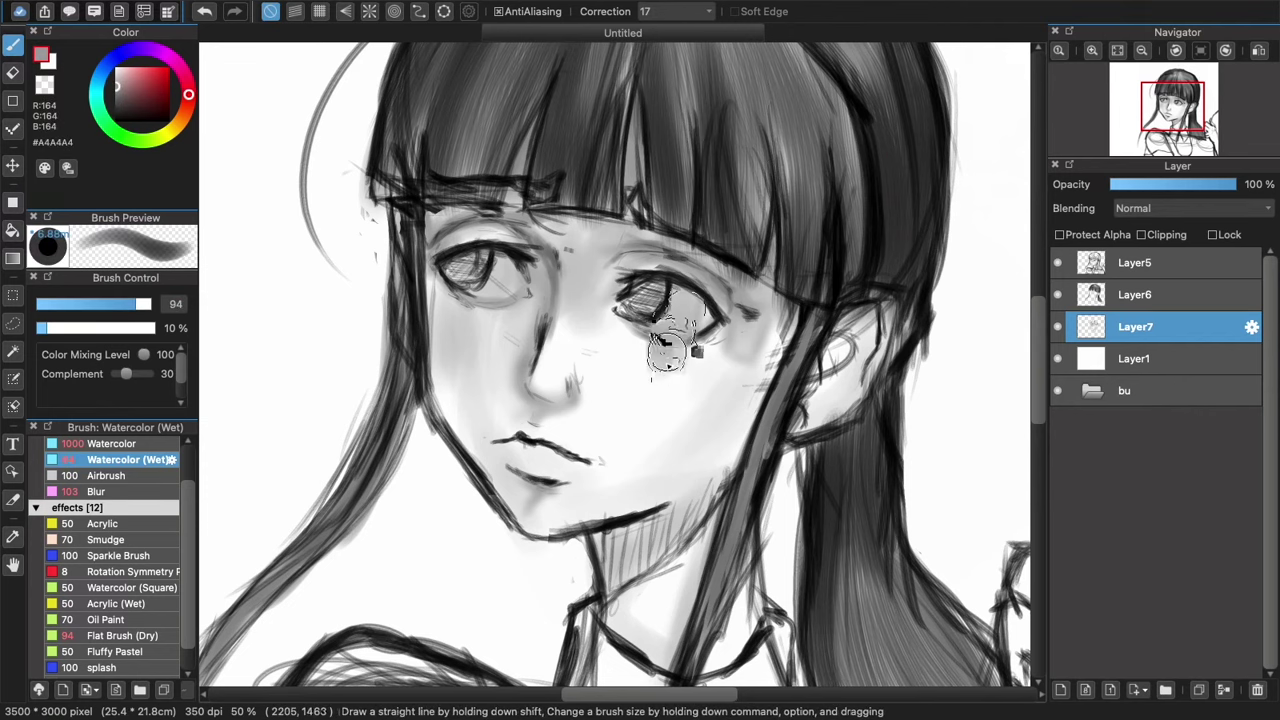
- Erase the shading from the whites of both eyes with the eraser at size 75 and 100% opacity, and return to the brush
{"action": "key", "text": "e"}
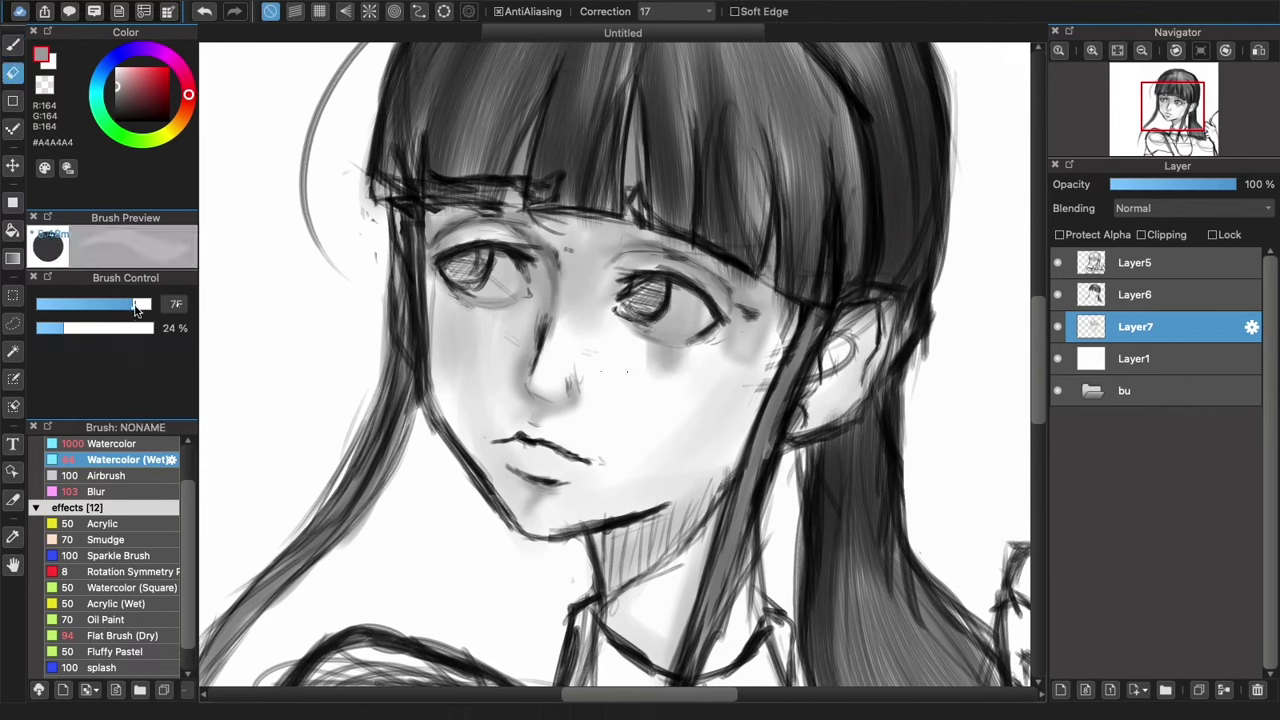
{"action": "mouse_move", "coordinate": [645, 315]}
{"action": "left_mouse_down"}
{"action": "mouse_move", "coordinate": [688, 307]}
{"action": "mouse_move", "coordinate": [668, 316]}
{"action": "mouse_move", "coordinate": [698, 330]}
{"action": "mouse_move", "coordinate": [680, 305]}
{"action": "left_mouse_up"}
{"action": "left_click", "coordinate": [150, 328]}
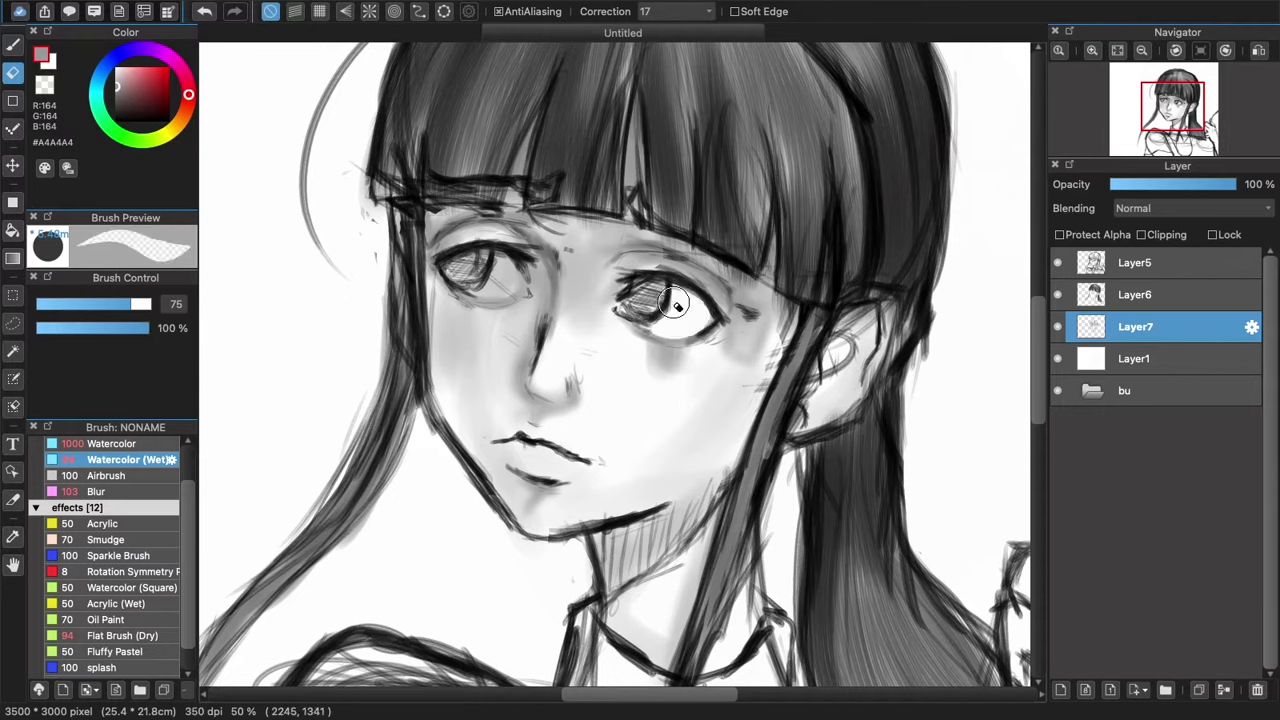
{"action": "left_click_drag", "start_coordinate": [586, 294], "coordinate": [500, 285]}
{"action": "key", "text": "b"}
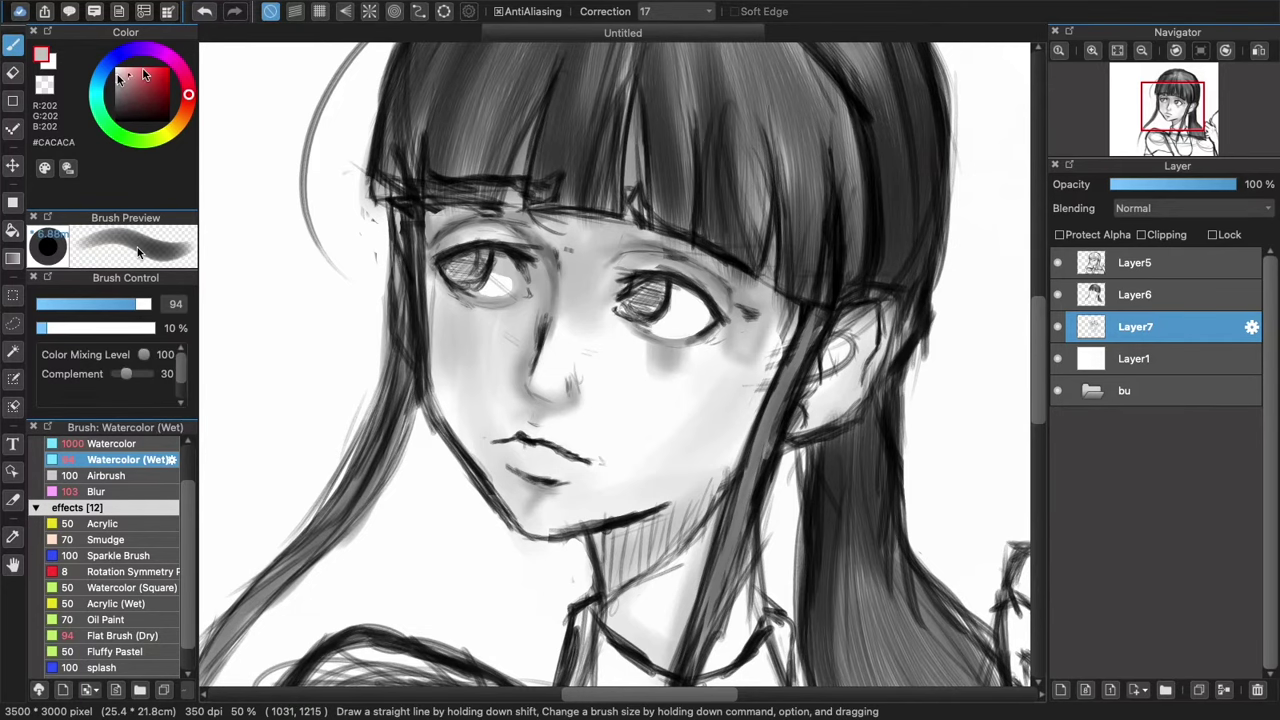
{"action": "mouse_move", "coordinate": [700, 318]}
{"action": "left_mouse_down"}
{"action": "mouse_move", "coordinate": [632, 318]}
{"action": "mouse_move", "coordinate": [690, 346]}
{"action": "left_mouse_up"}
{"action": "key", "text": "super+z"}
{"action": "left_click", "coordinate": [117, 71]}
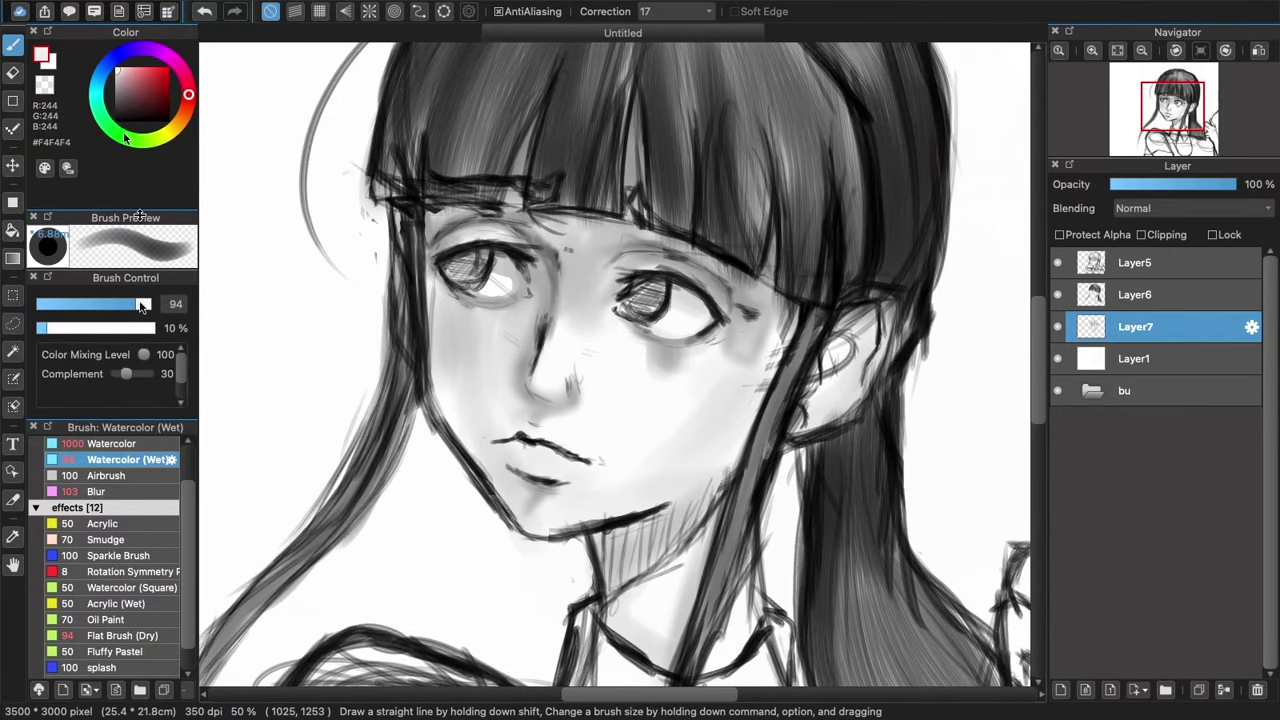
{"action": "left_click_drag", "start_coordinate": [137, 304], "coordinate": [77, 304]}
{"action": "key", "text": "Left"}
{"action": "key", "text": "Left"}
{"action": "key", "text": "Up"}
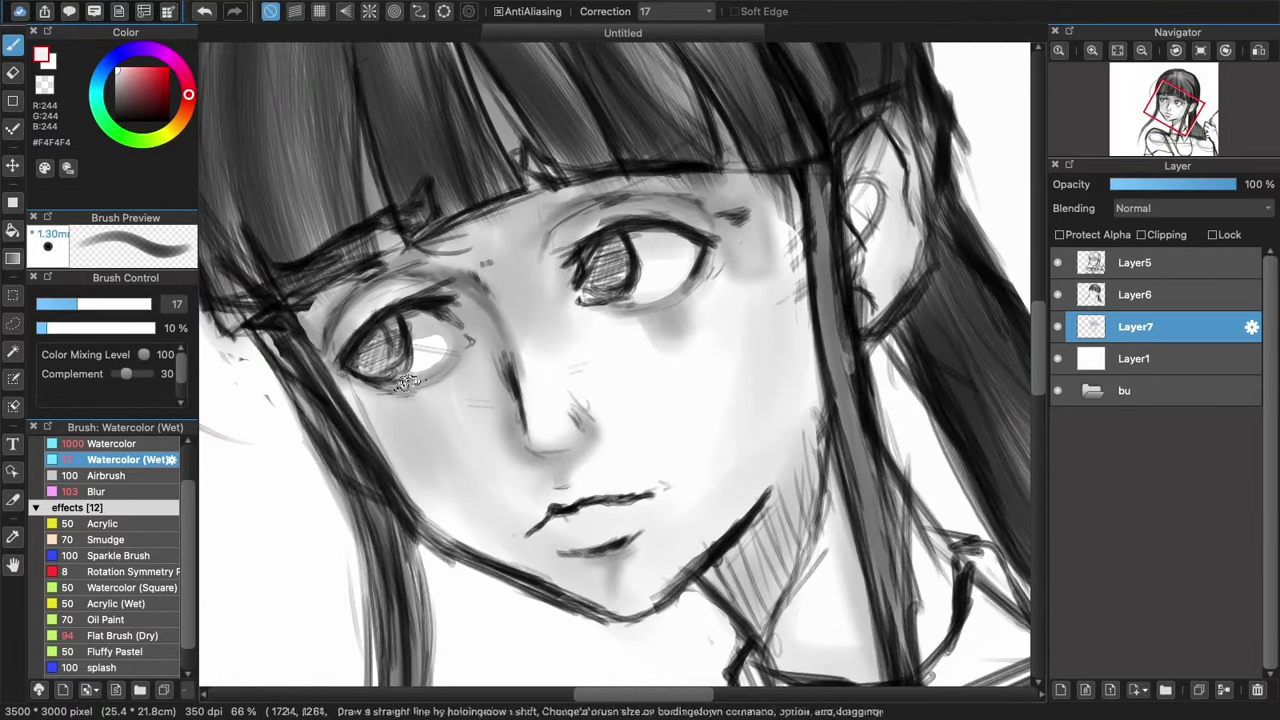
{"action": "left_click_drag", "start_coordinate": [418, 386], "coordinate": [466, 342]}
{"action": "key", "text": "super+z"}
- Brighten the lower lids of both eyes with thin white #FFFFFF strokes at brush size 12.3
{"action": "mouse_move", "coordinate": [85, 310]}
{"action": "left_mouse_down"}
{"action": "mouse_move", "coordinate": [48, 308]}
{"action": "mouse_move", "coordinate": [63, 306]}
{"action": "left_mouse_up"}
{"action": "left_click", "coordinate": [116, 69]}
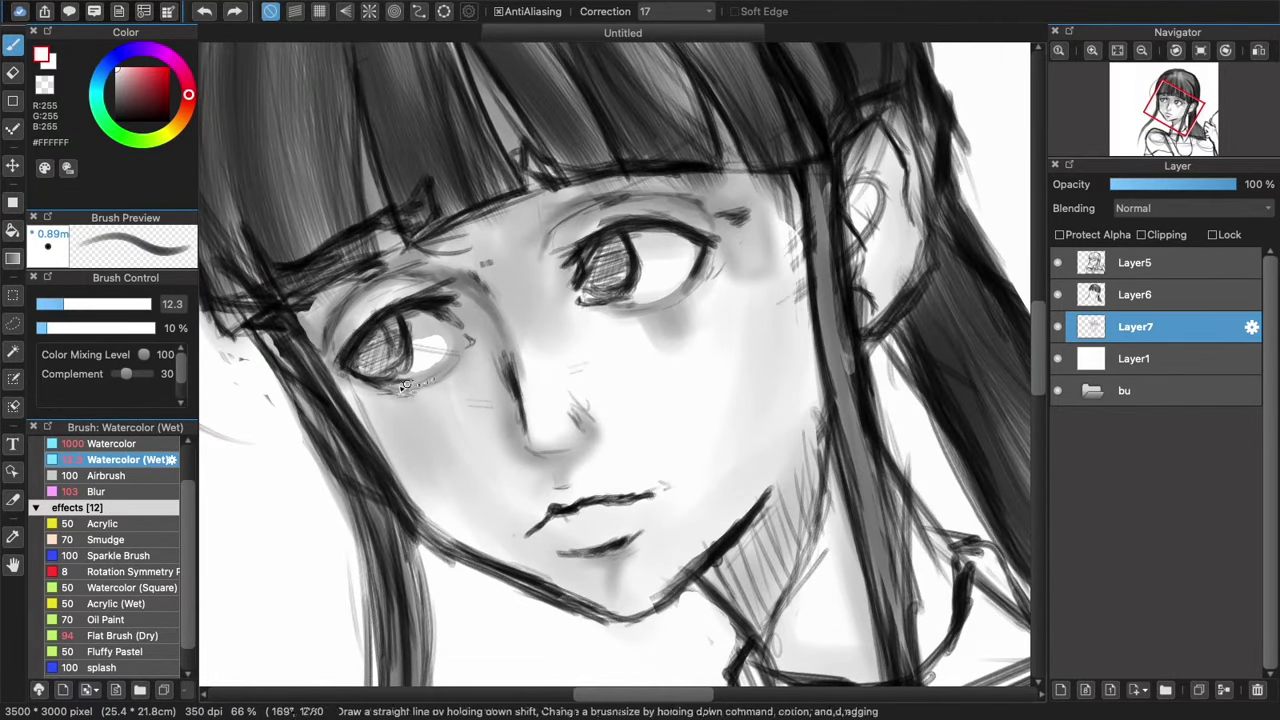
{"action": "mouse_move", "coordinate": [422, 384]}
{"action": "left_mouse_down"}
{"action": "mouse_move", "coordinate": [462, 353]}
{"action": "mouse_move", "coordinate": [422, 384]}
{"action": "left_mouse_up"}
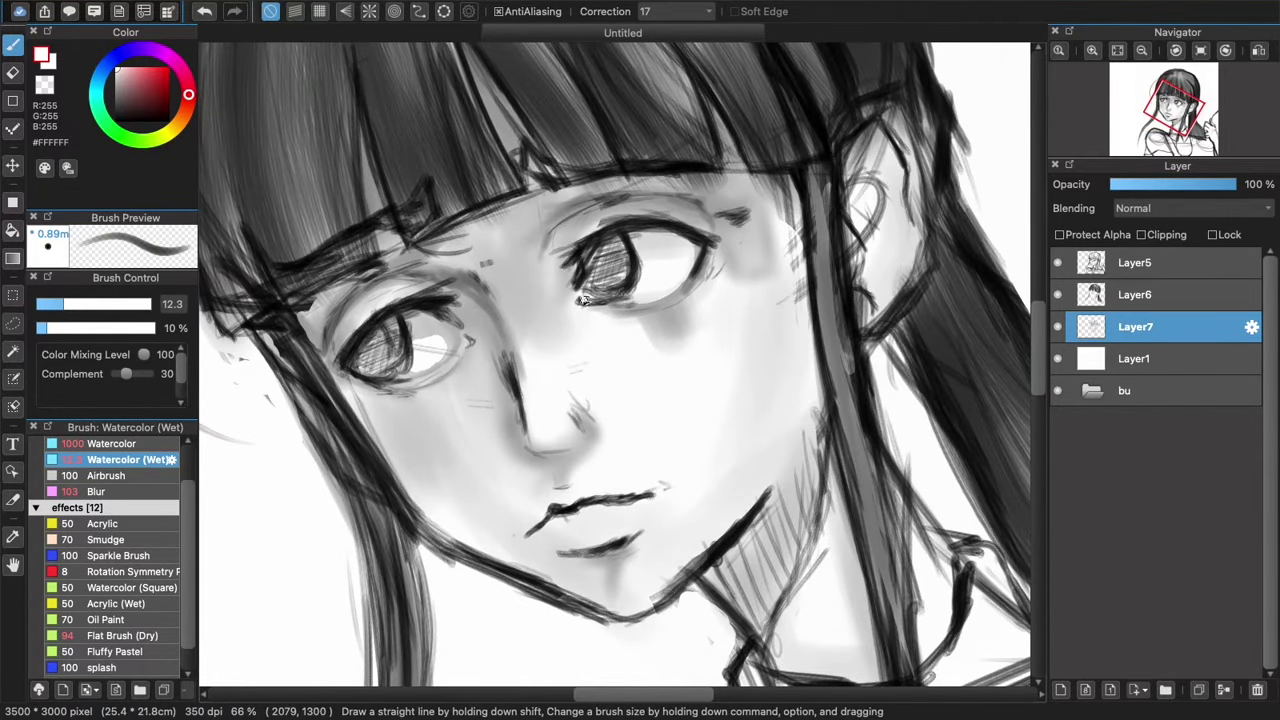
{"action": "left_click_drag", "start_coordinate": [638, 306], "coordinate": [688, 288]}
{"action": "key", "text": "Right"}
{"action": "key", "text": "Right"}
{"action": "key", "text": "Down"}
{"action": "key", "text": "Down"}
{"action": "key", "text": "Down"}
{"action": "key", "text": "Down"}
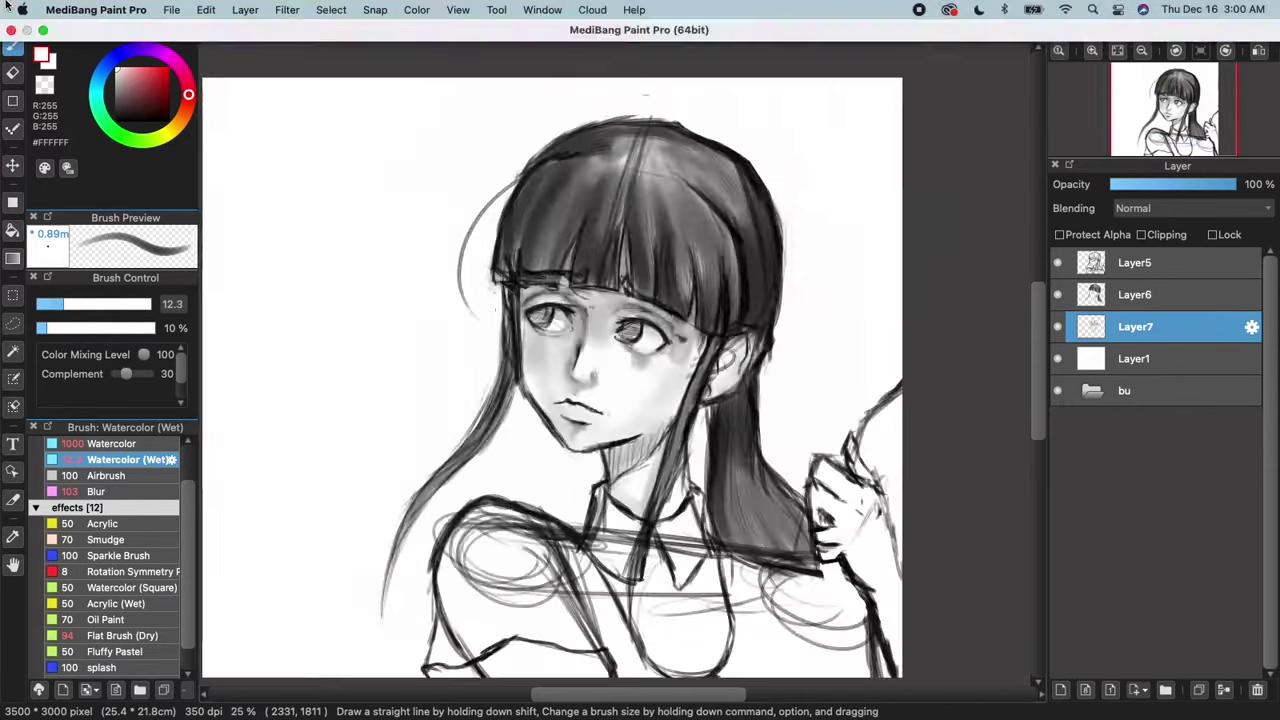
- Add a layer above Layer1 and shade the clothing in dark gray #363636 with Watercolor (Wet) at size 154
{"action": "left_click", "coordinate": [1135, 294]}
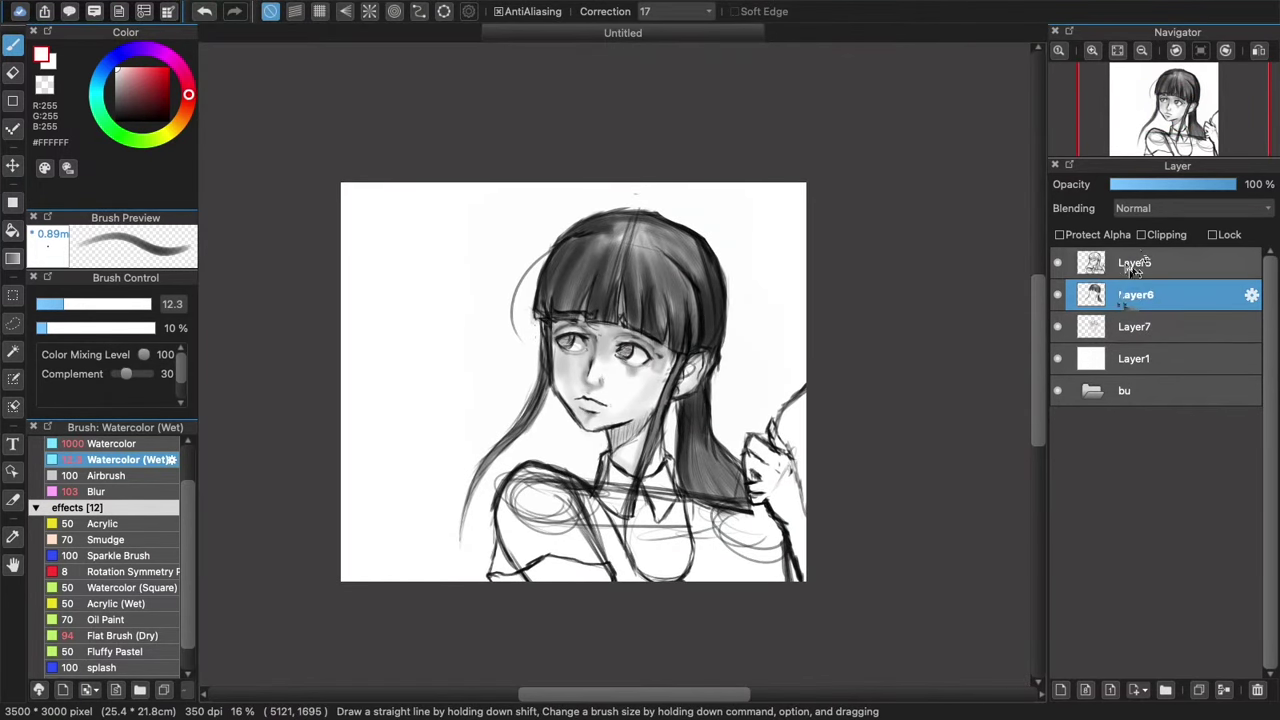
{"action": "left_click", "coordinate": [1133, 358]}
{"action": "left_click", "coordinate": [1062, 690]}
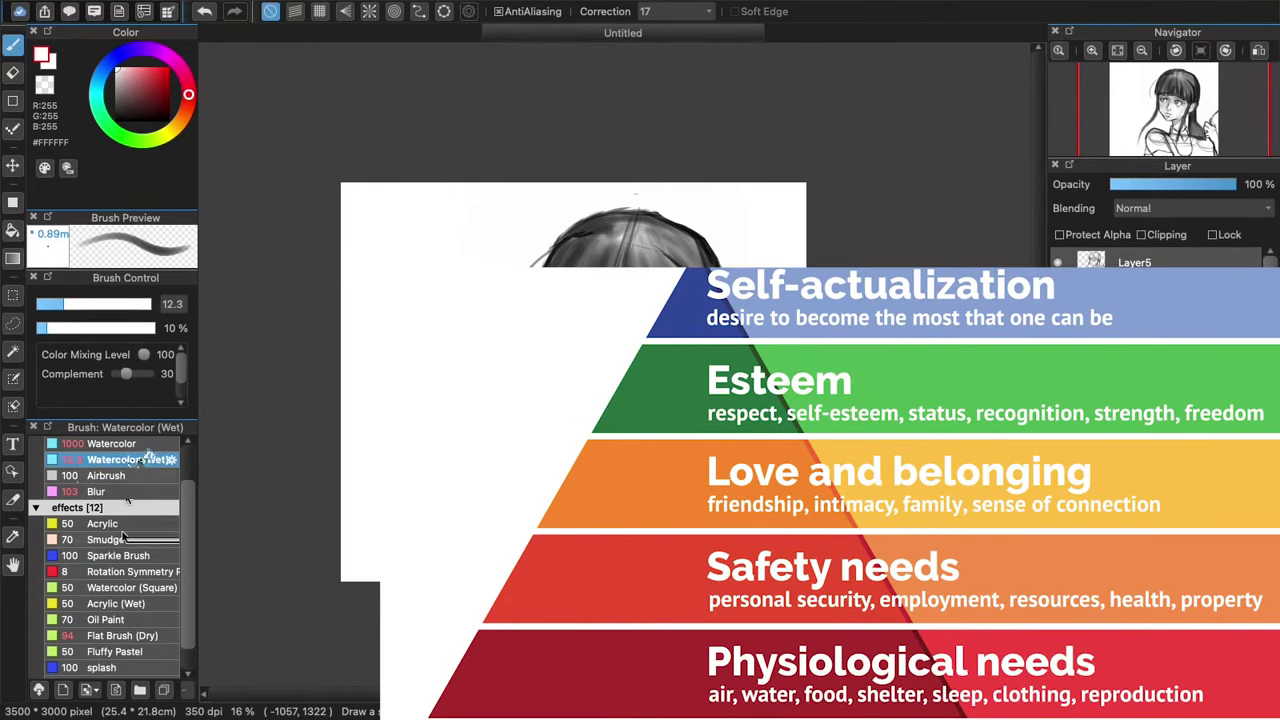
{"action": "left_click", "coordinate": [117, 103]}
{"action": "left_click_drag", "start_coordinate": [88, 304], "coordinate": [151, 308]}
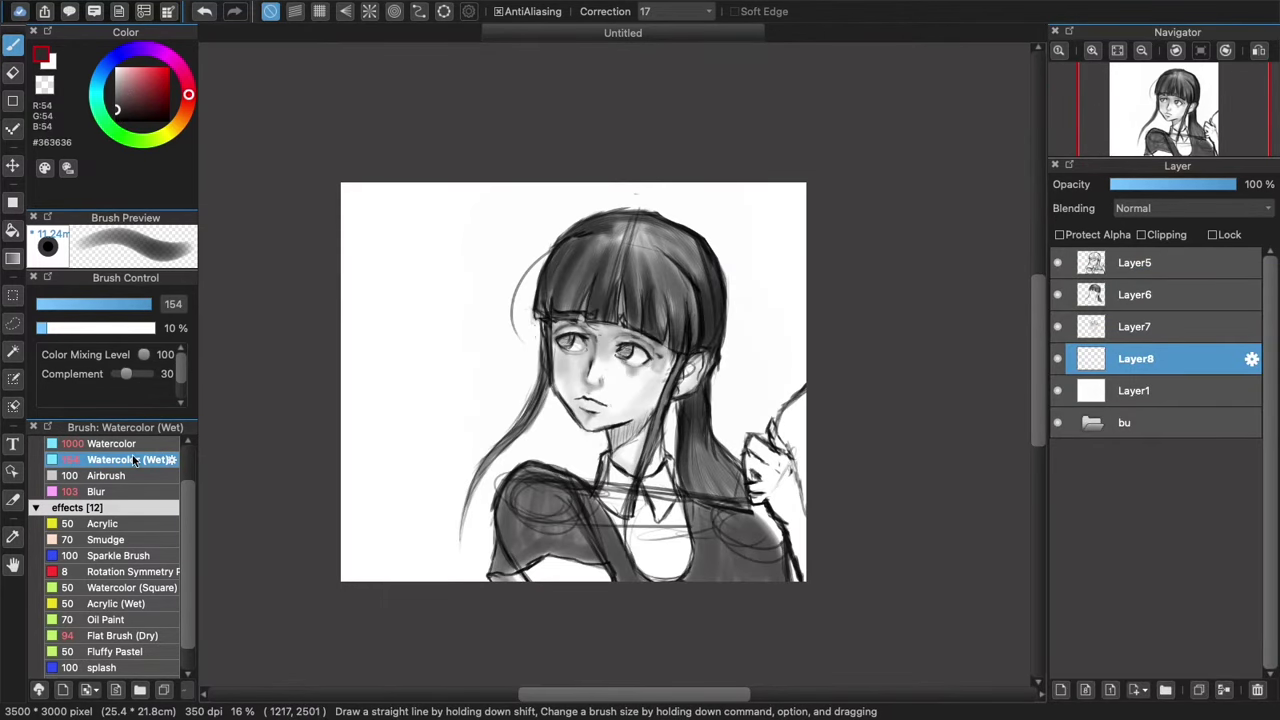
- Deepen the dark gray on the sleeve's shoulder, edge and hem, reducing the brush from size 127 to 81 and 30
{"action": "left_click_drag", "start_coordinate": [142, 307], "coordinate": [147, 305]}
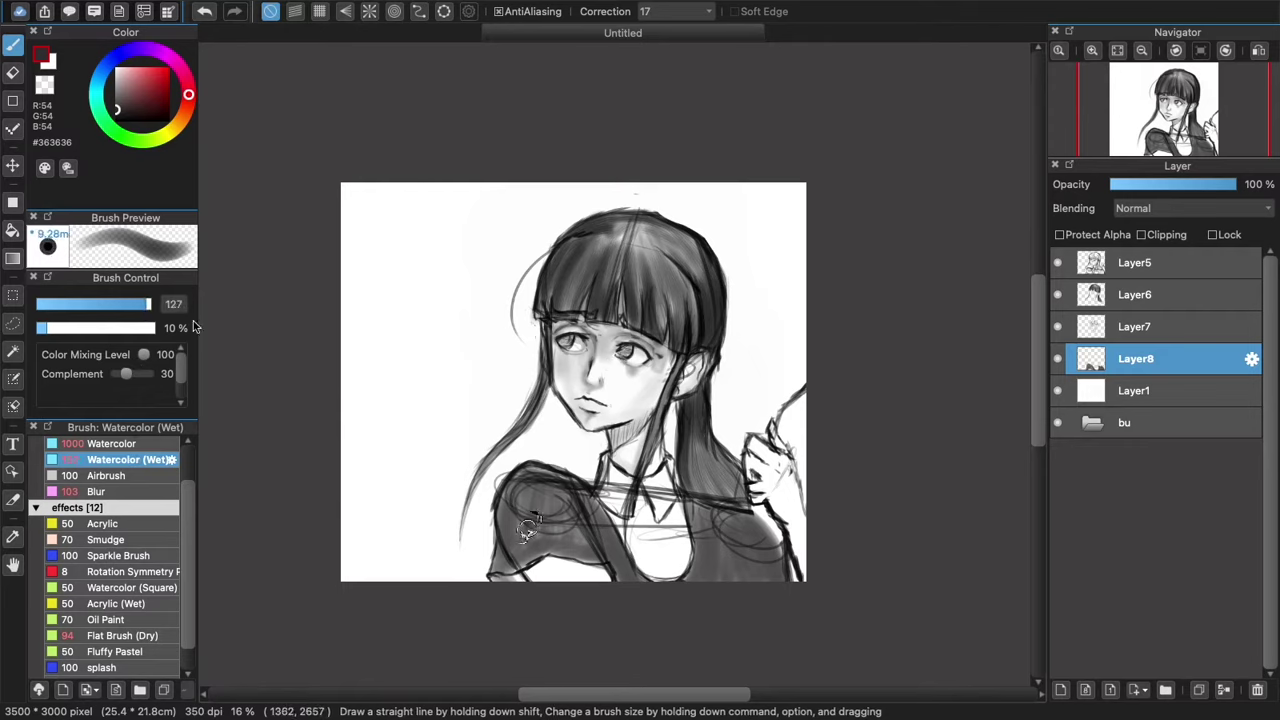
{"action": "mouse_move", "coordinate": [497, 545]}
{"action": "left_mouse_down"}
{"action": "mouse_move", "coordinate": [502, 577]}
{"action": "mouse_move", "coordinate": [518, 574]}
{"action": "left_mouse_up"}
{"action": "left_click", "coordinate": [133, 304]}
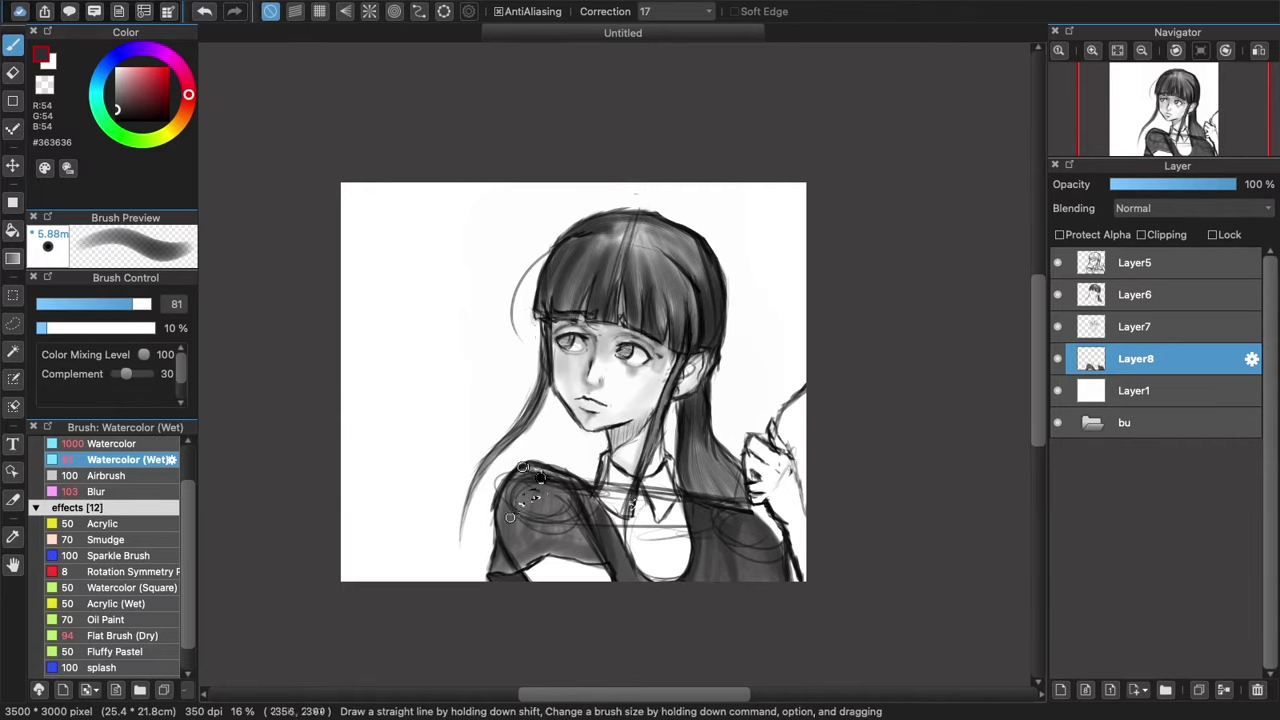
{"action": "left_click", "coordinate": [101, 304]}
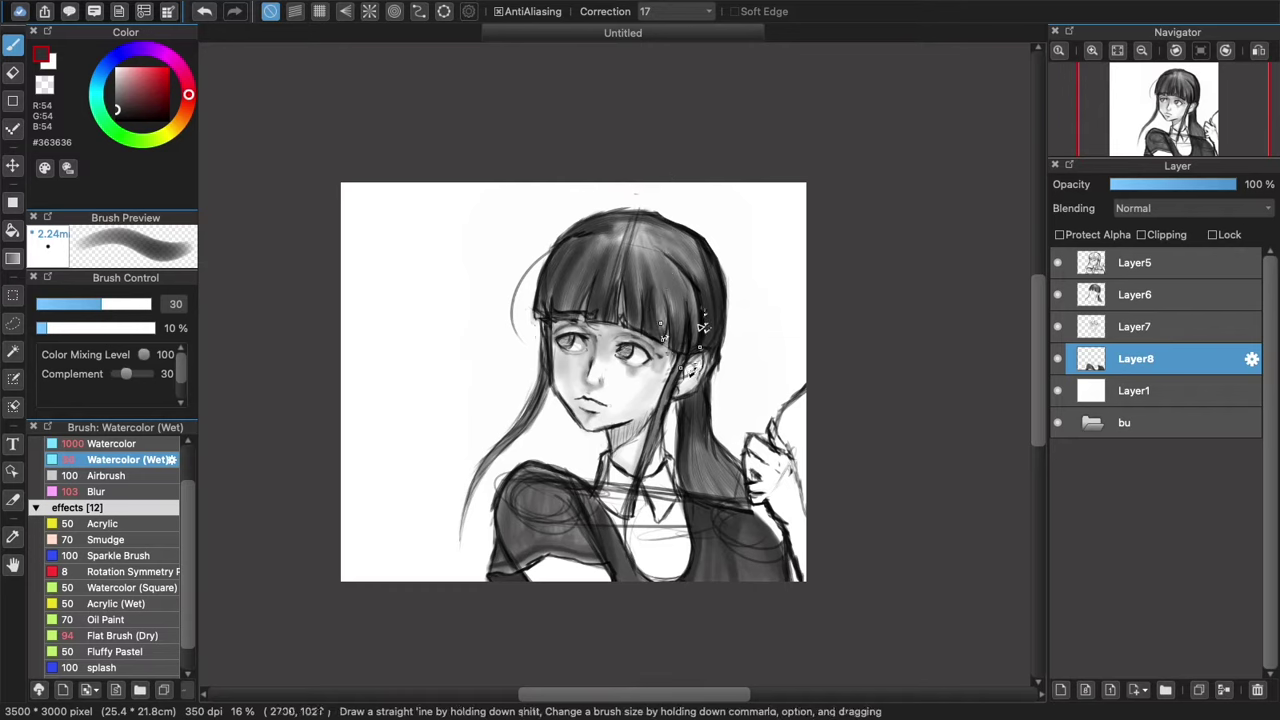
- Draw fine black strands down the back hair on Layer5 with the Pen at size 8, undoing the last stray stroke
{"action": "left_click", "coordinate": [120, 120]}
{"action": "scroll", "coordinate": [132, 472], "scroll_direction": "up", "scroll_amount": 3}
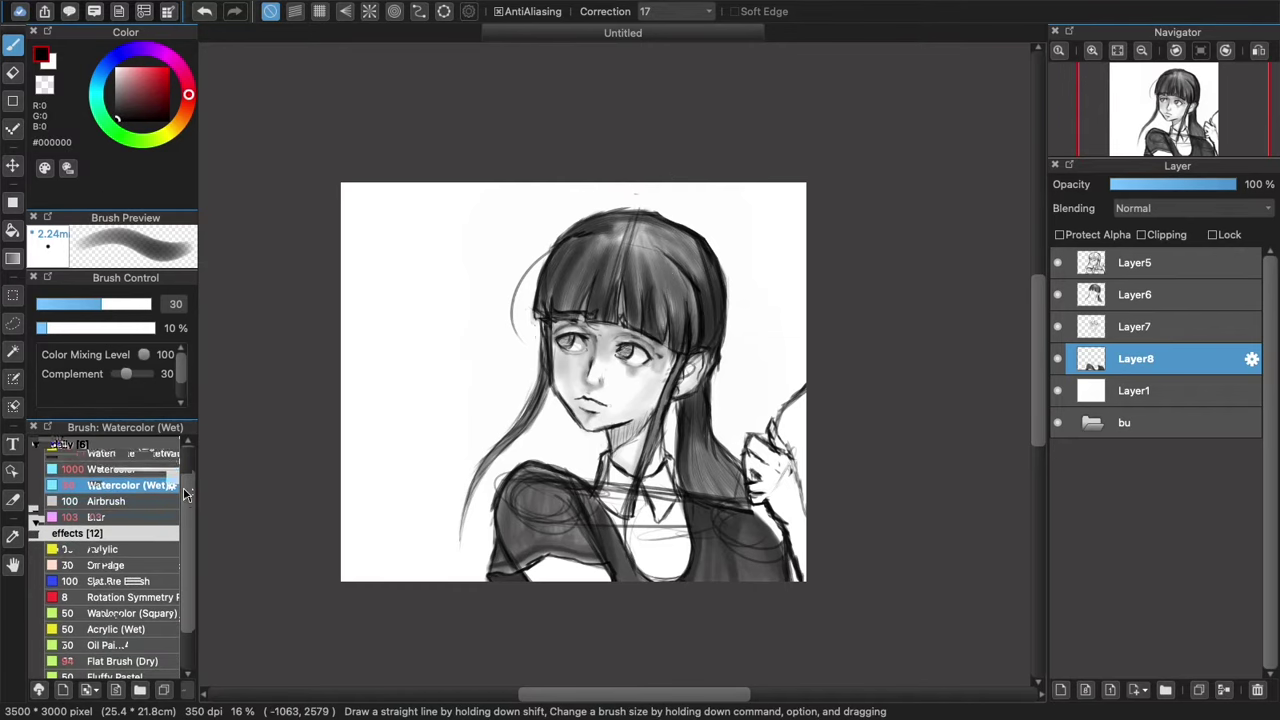
{"action": "left_click", "coordinate": [127, 476]}
{"action": "left_click", "coordinate": [1124, 264]}
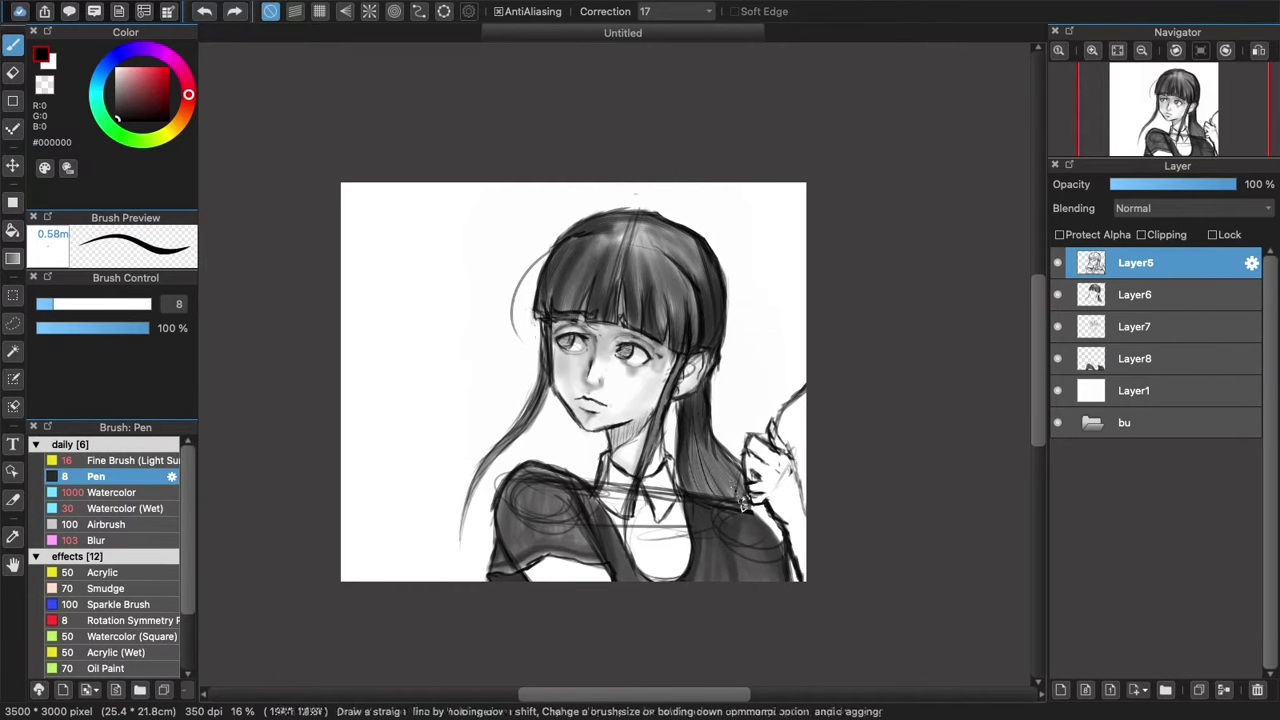
{"action": "left_click_drag", "start_coordinate": [742, 505], "coordinate": [695, 432]}
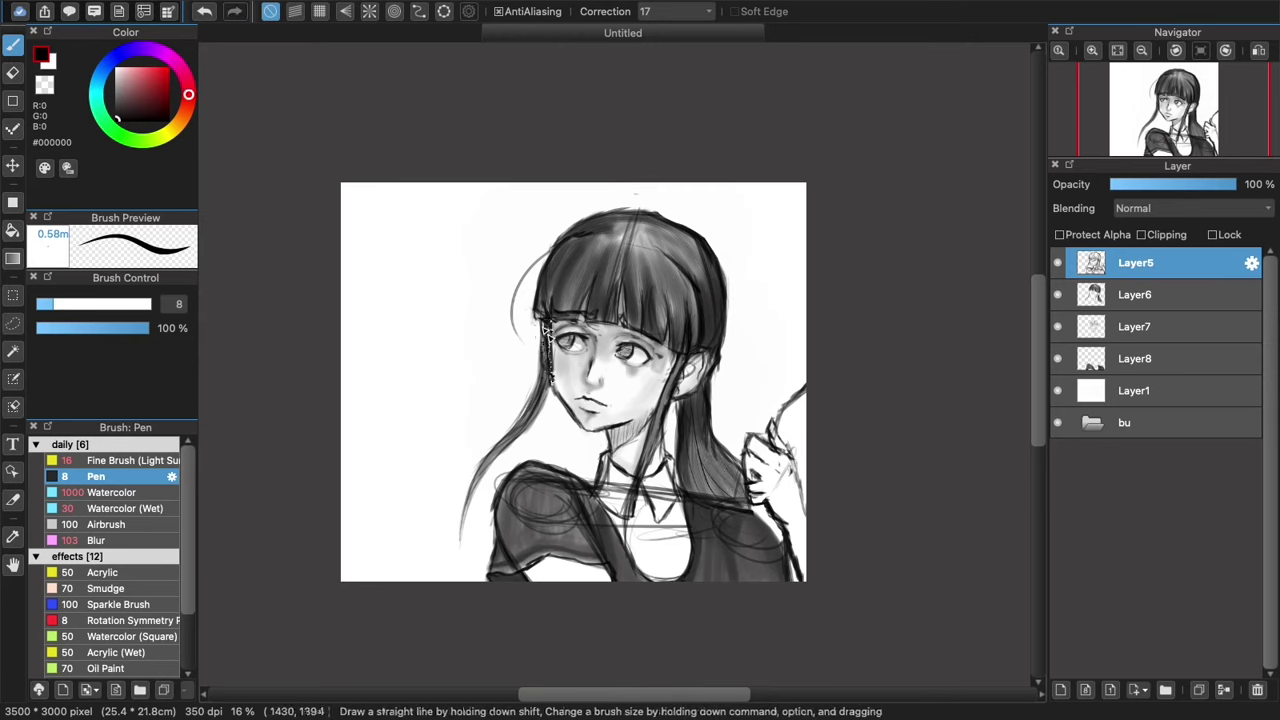
{"action": "key", "text": "super+z"}
- Add thin black Pen strands along the long side lock and through the bangs, undoing an unwanted stroke
{"action": "left_click_drag", "start_coordinate": [536, 390], "coordinate": [464, 506]}
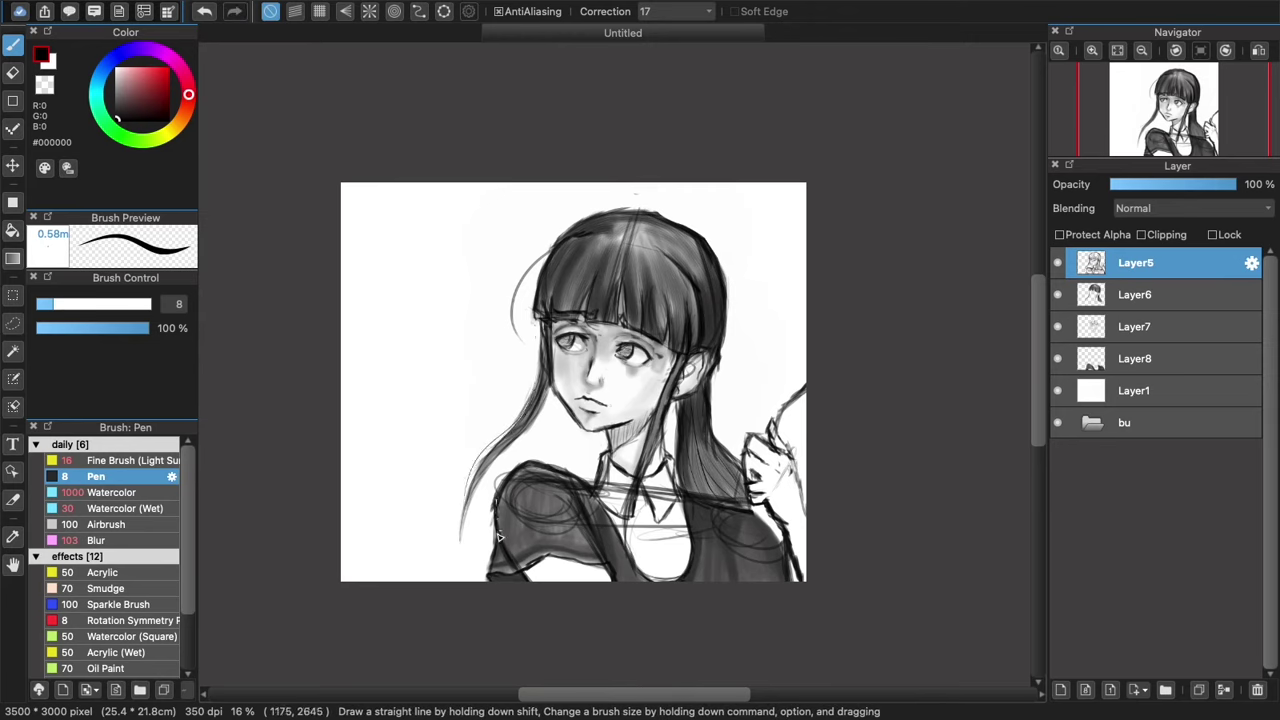
{"action": "key", "text": "ctrl+z"}
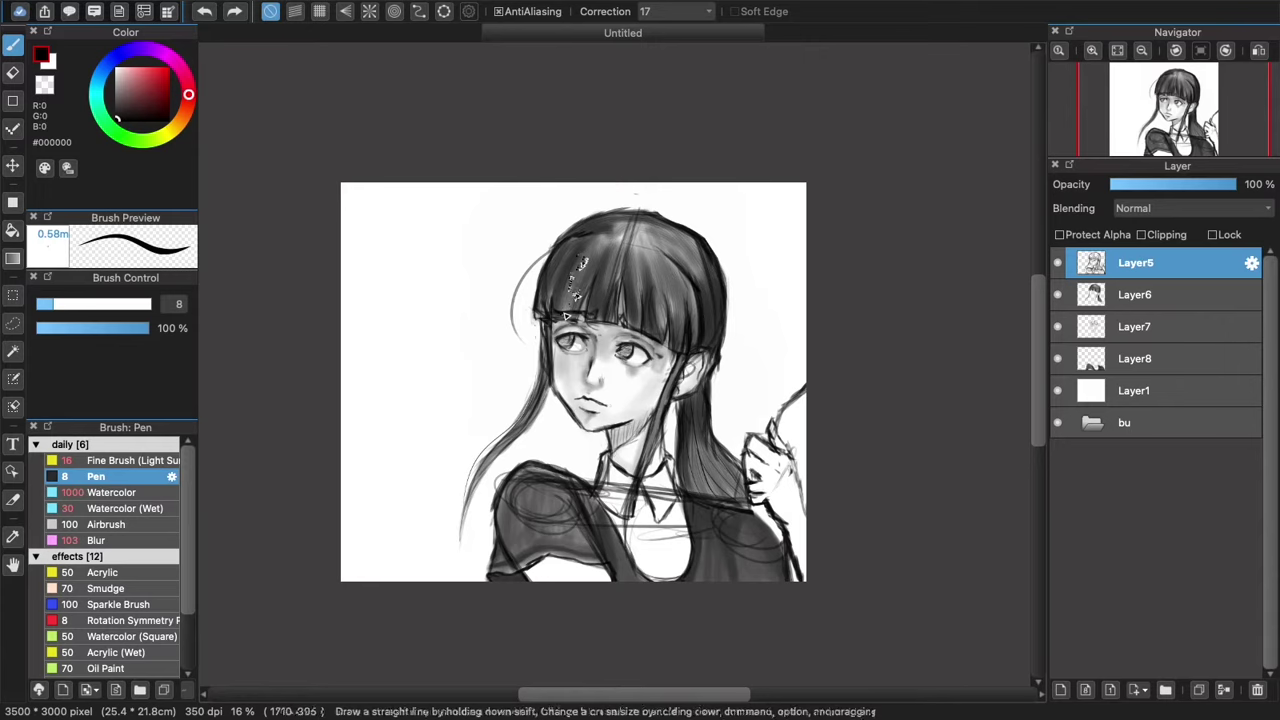
{"action": "left_click_drag", "start_coordinate": [565, 316], "coordinate": [567, 293]}
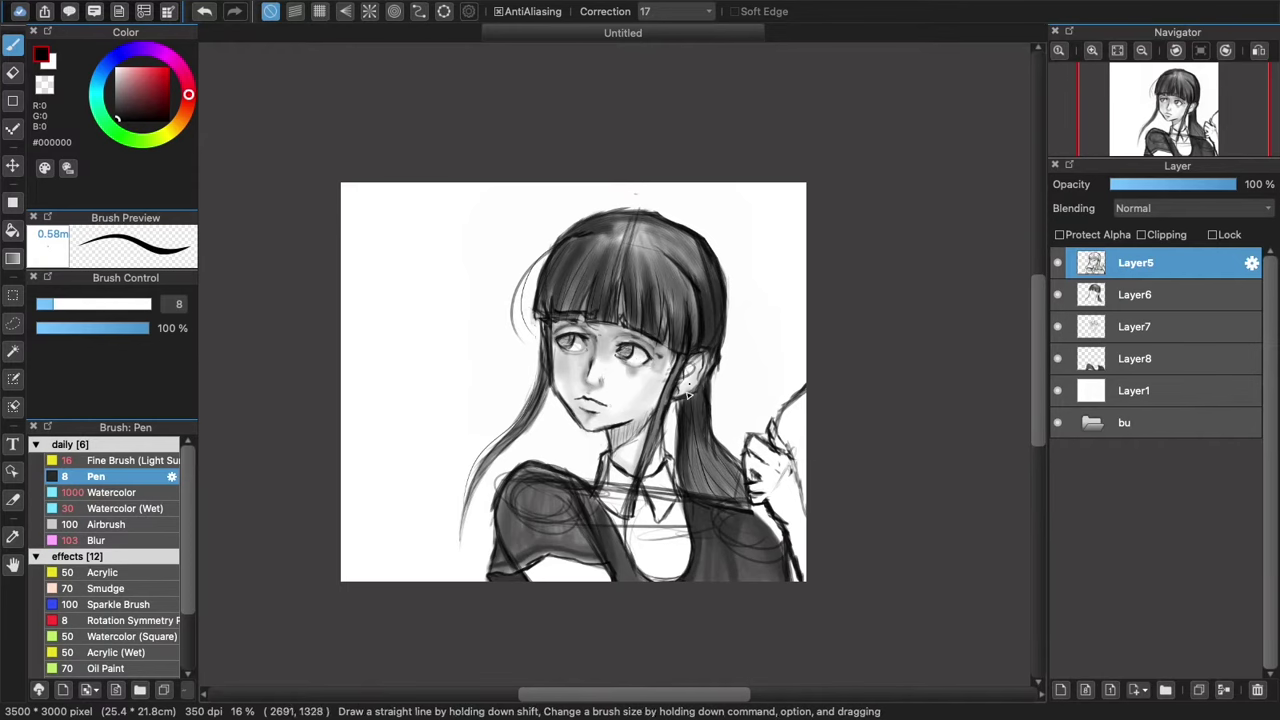
- Paint dark gray #414141 marks around the near eye's outer corner and cheek on Layer7 with Acrylic (Wet), enlarged to size 83
{"action": "left_click", "coordinate": [1128, 296]}
{"action": "left_click", "coordinate": [1062, 334]}
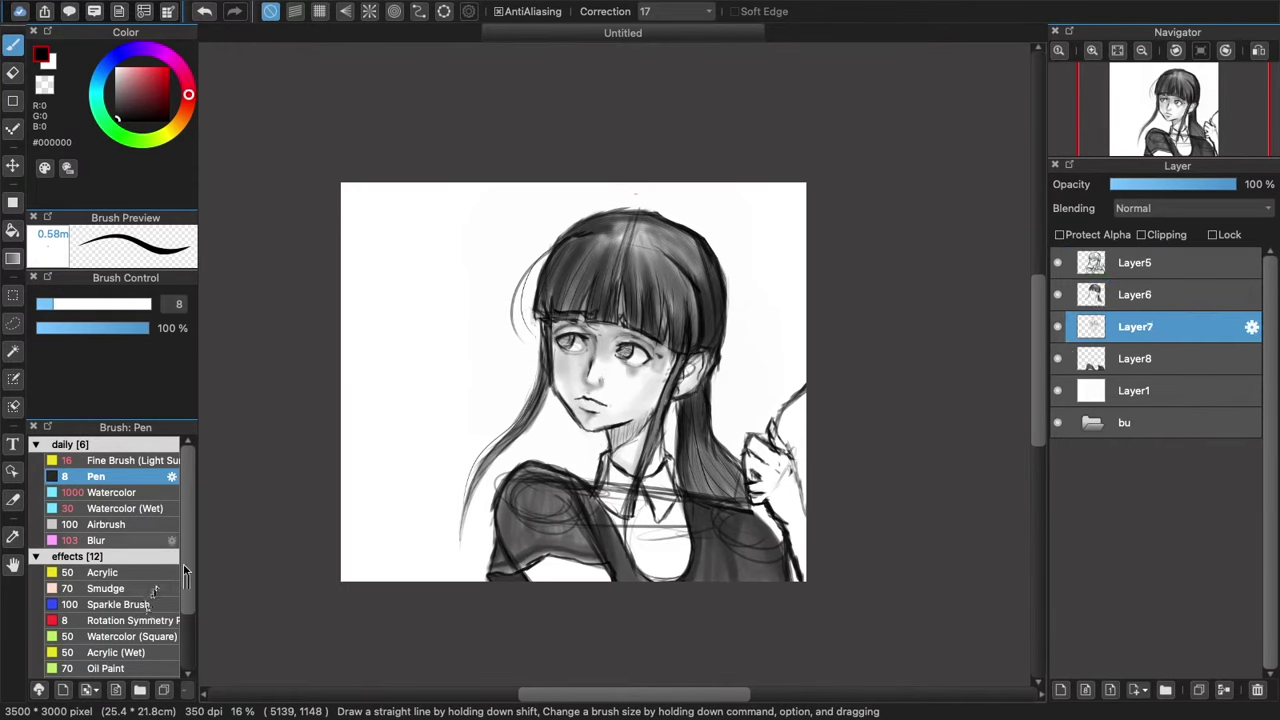
{"action": "left_click", "coordinate": [148, 654]}
{"action": "left_click", "coordinate": [117, 116]}
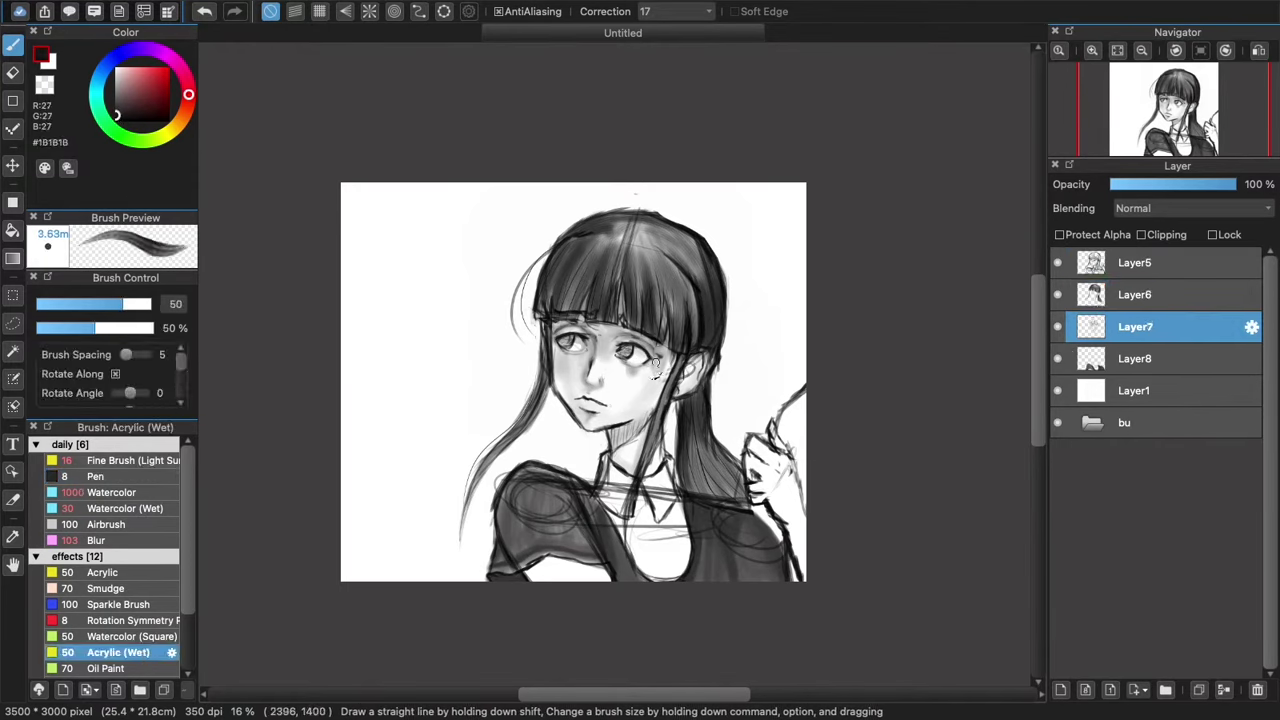
{"action": "key", "text": "super+plus"}
{"action": "left_click_drag", "start_coordinate": [115, 115], "coordinate": [130, 103]}
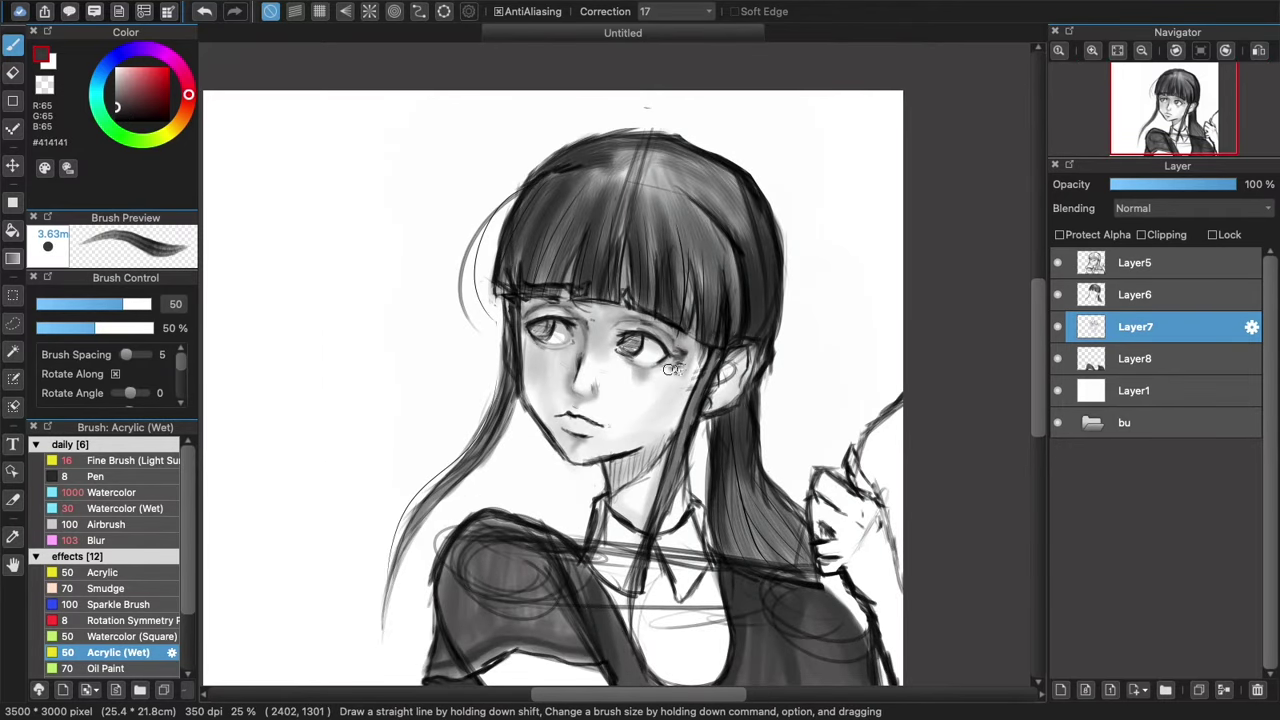
{"action": "key", "text": "super+z"}
{"action": "key", "text": "Left"}
{"action": "key", "text": "Left"}
{"action": "key", "text": "]"}
{"action": "key", "text": "]"}
{"action": "key", "text": "]"}
{"action": "key", "text": "]"}
{"action": "key", "text": "]"}
{"action": "left_click_drag", "start_coordinate": [667, 319], "coordinate": [671, 338]}
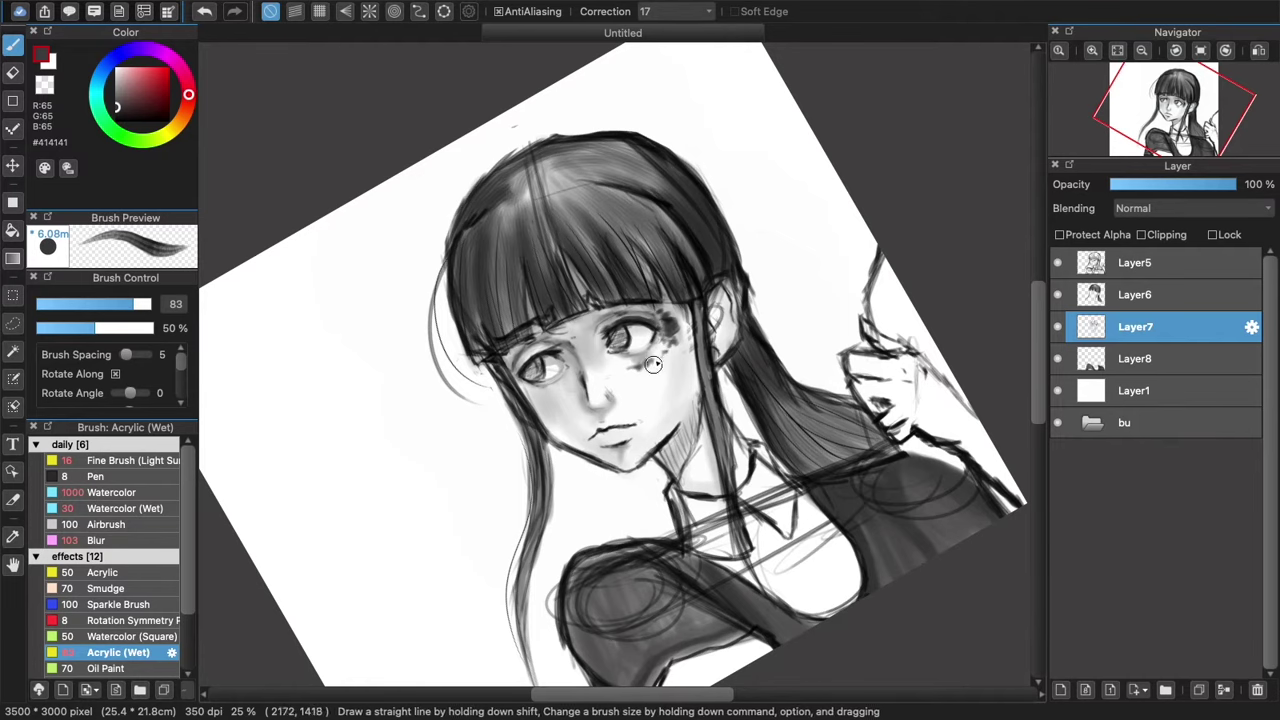
- Soften the dark gray marks beneath the near eye on Layer7 with the Blur brush at size 103
{"action": "key", "text": "Up"}
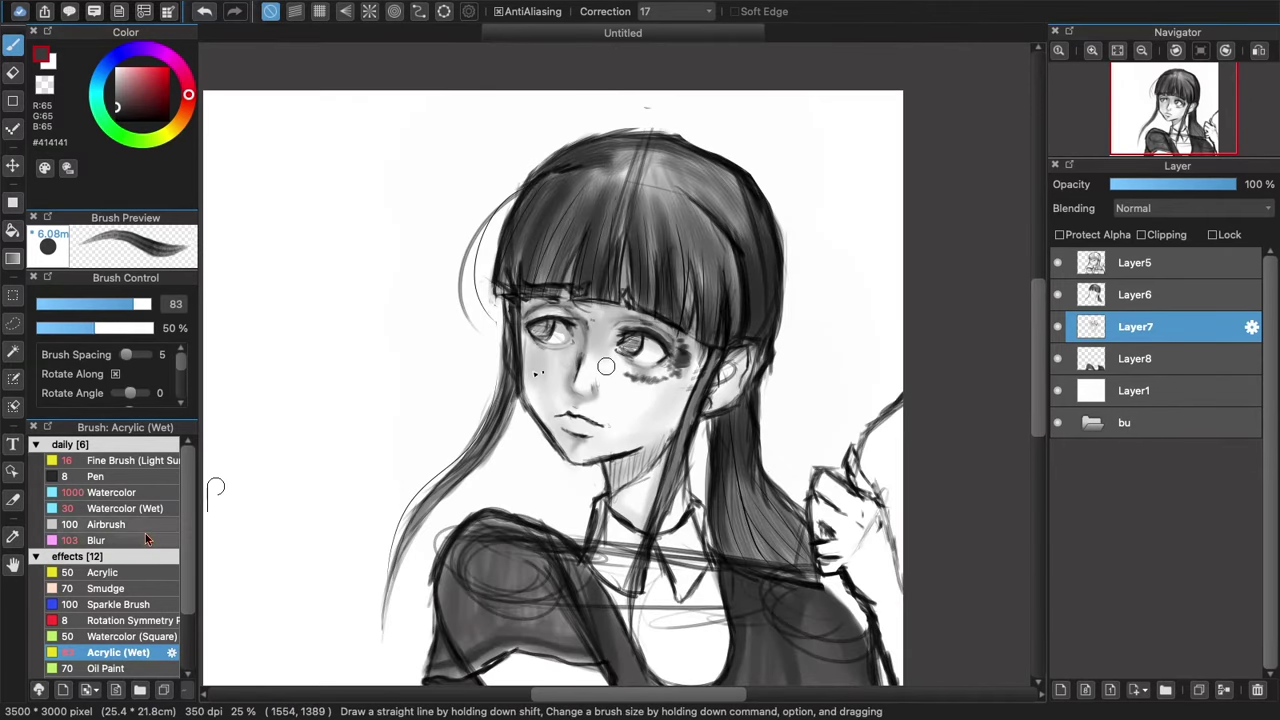
{"action": "left_click", "coordinate": [146, 539]}
{"action": "left_click_drag", "start_coordinate": [632, 378], "coordinate": [670, 375]}
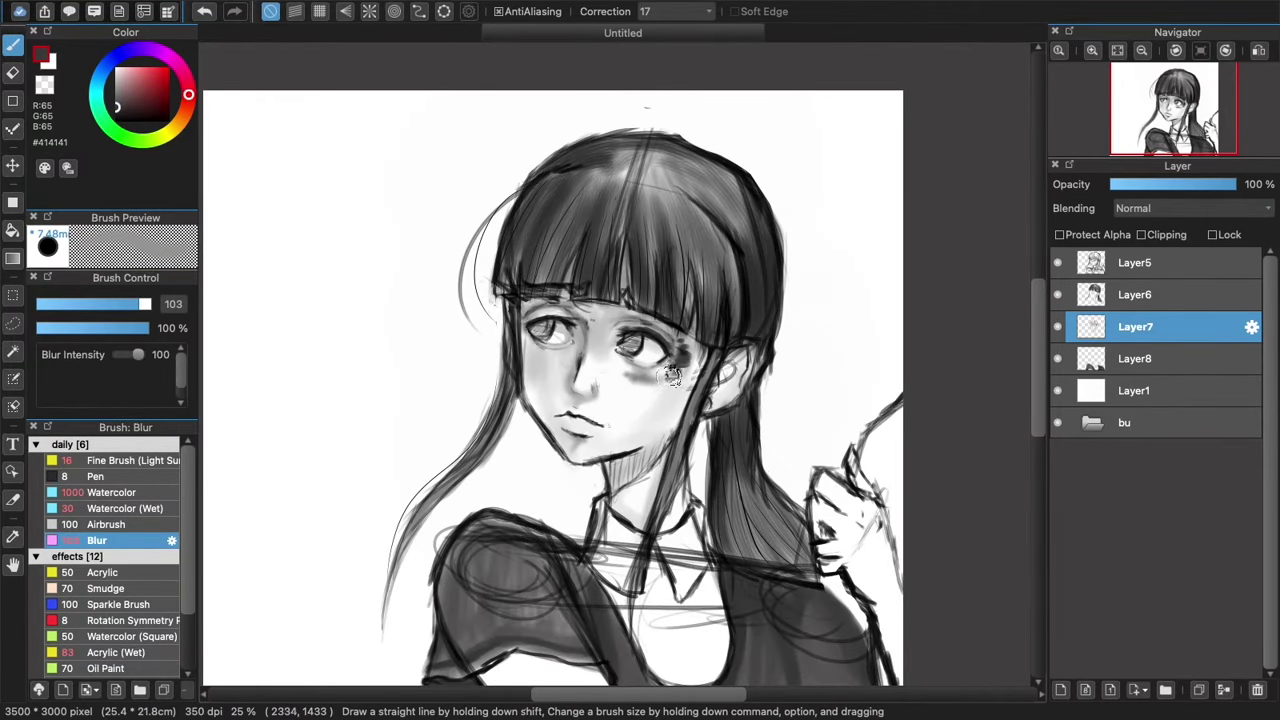
{"action": "left_click", "coordinate": [150, 508]}
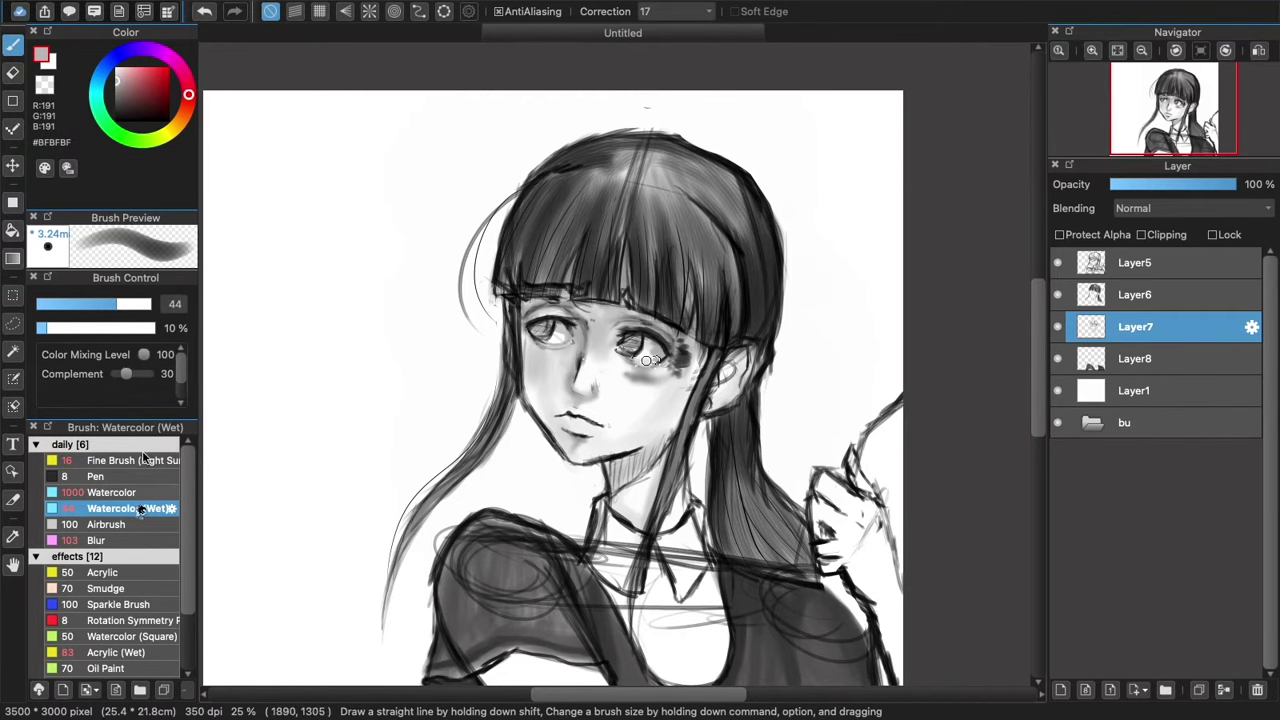
{"action": "left_click", "coordinate": [96, 476]}
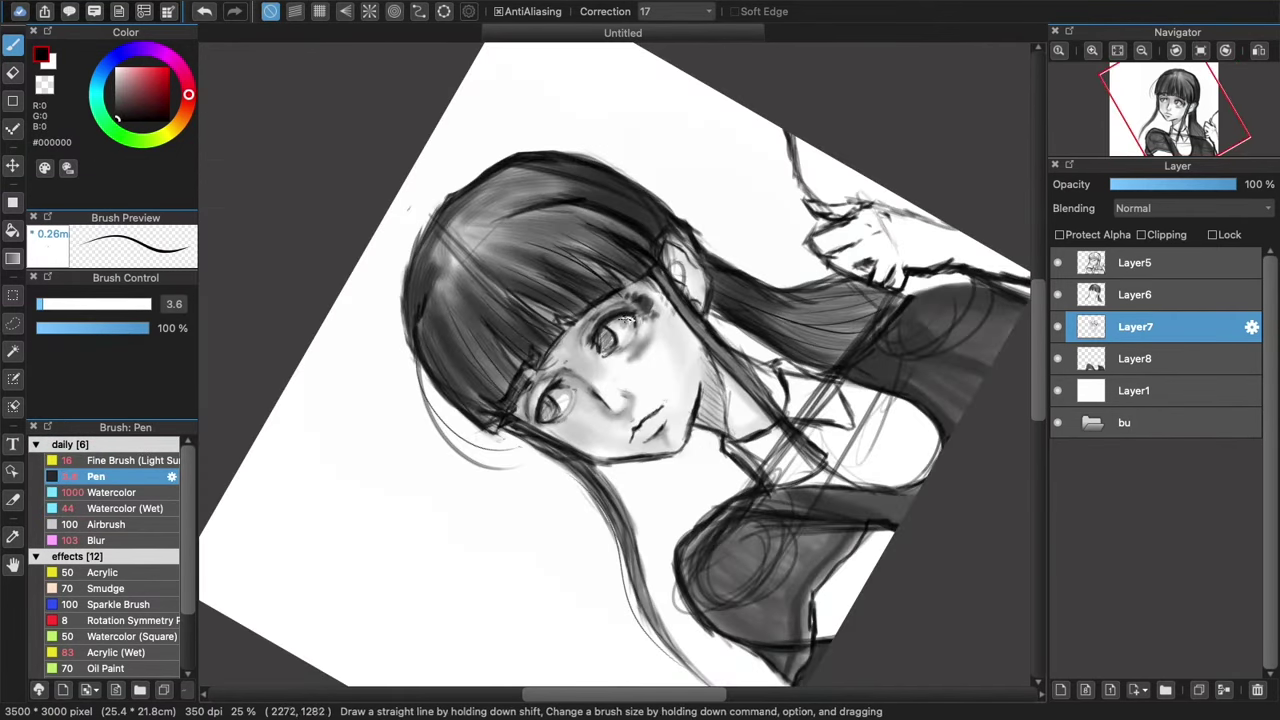
{"action": "key", "text": "Right"}
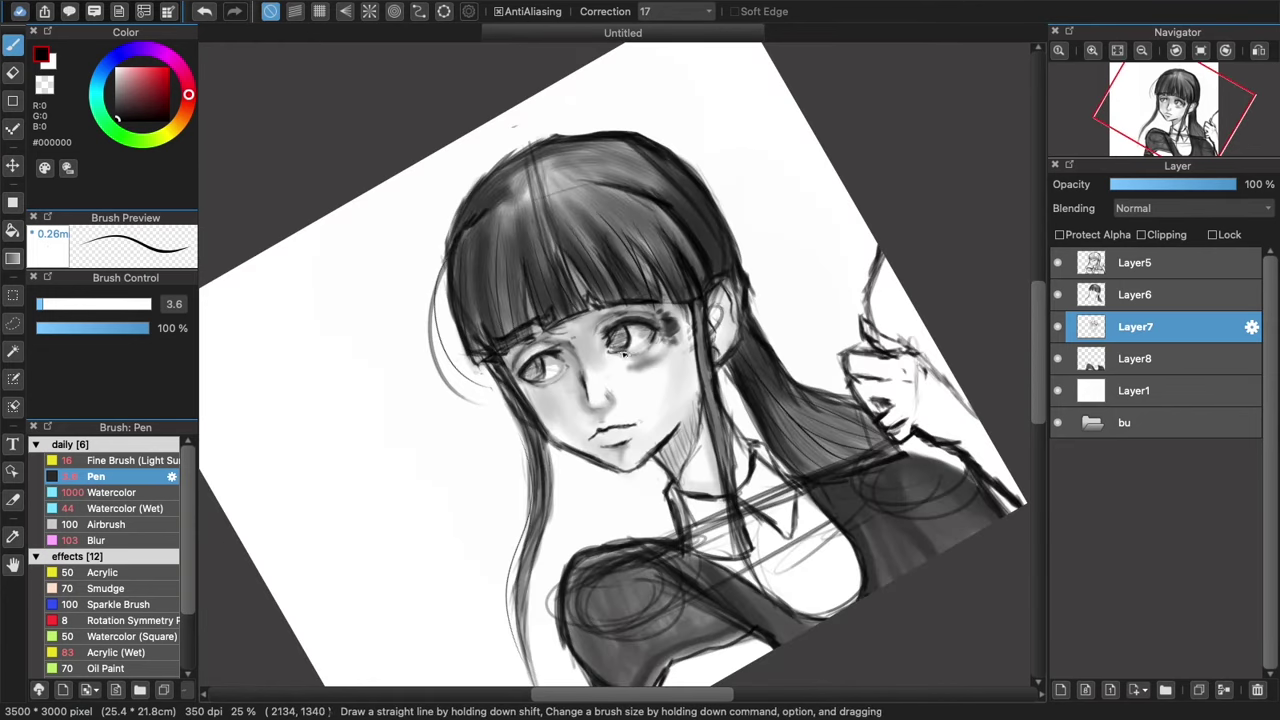
{"action": "key", "text": "Right"}
{"action": "key", "text": "Left"}
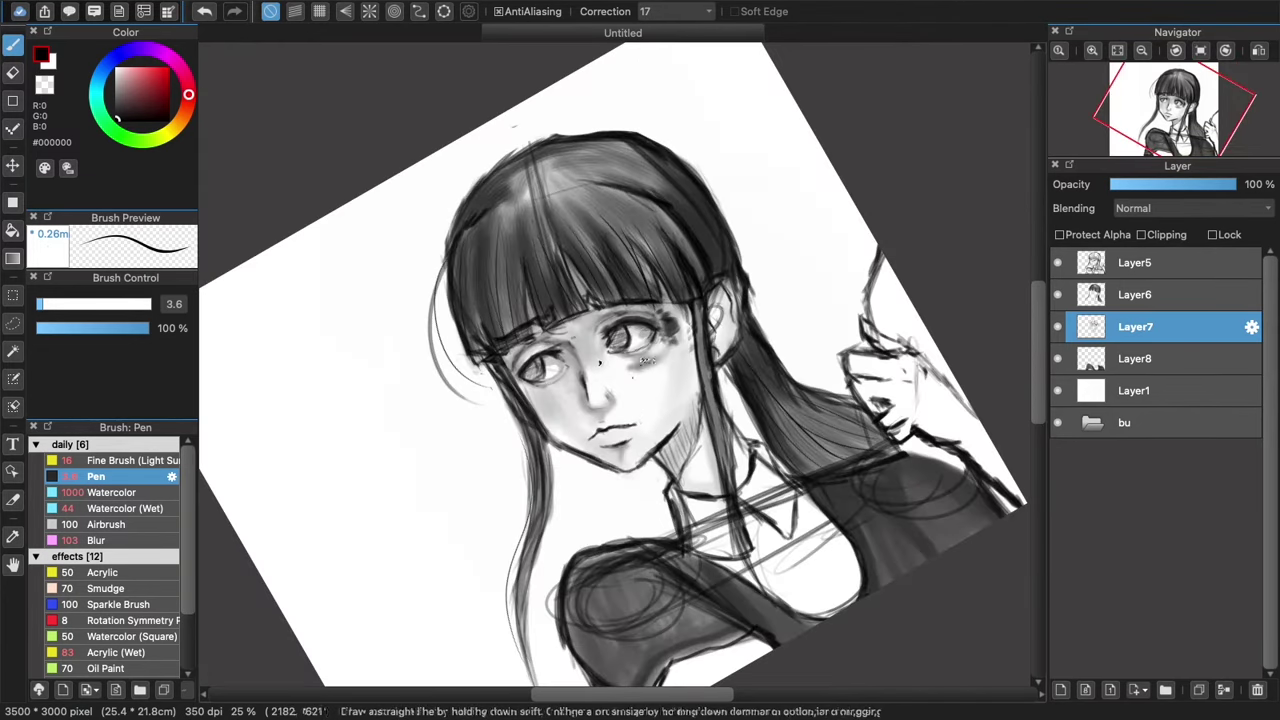
{"action": "key", "text": "Right"}
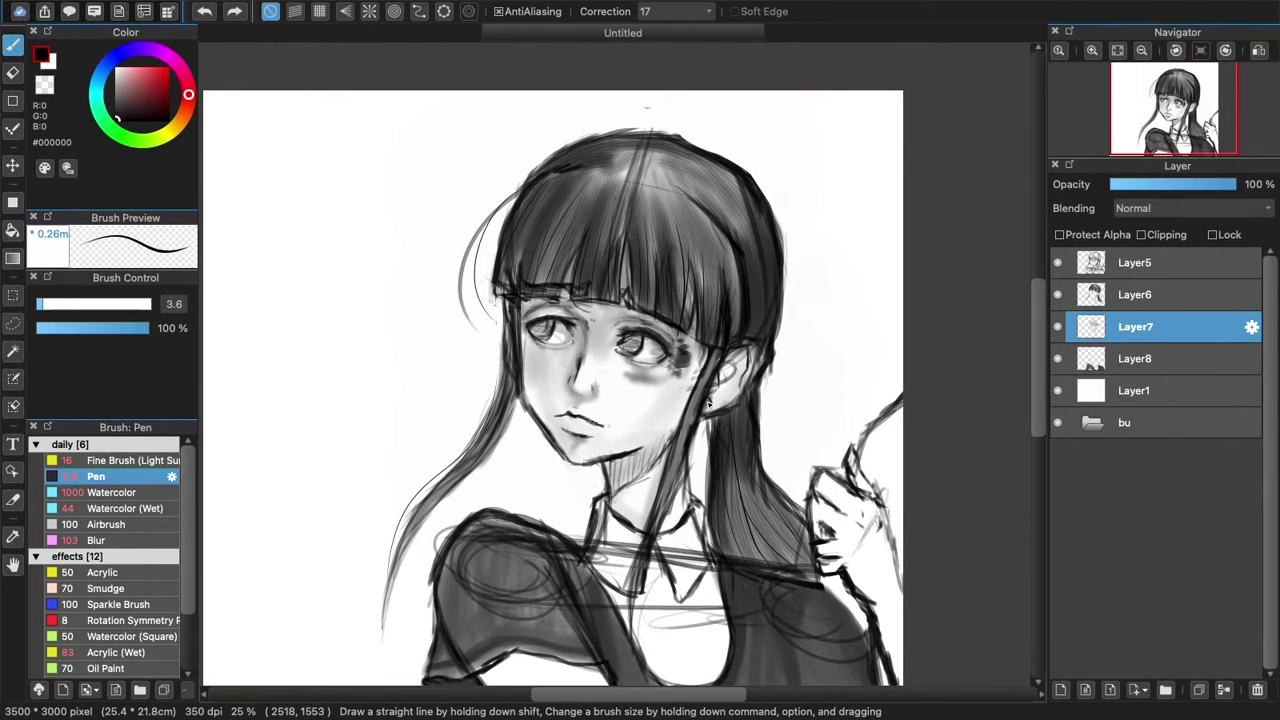
- Shade the crown and side hair on Layer7 in #454545 with Watercolor (Wet) at size 164, undoing a first black stroke
{"action": "key", "text": "super+minus"}
{"action": "left_click", "coordinate": [125, 508]}
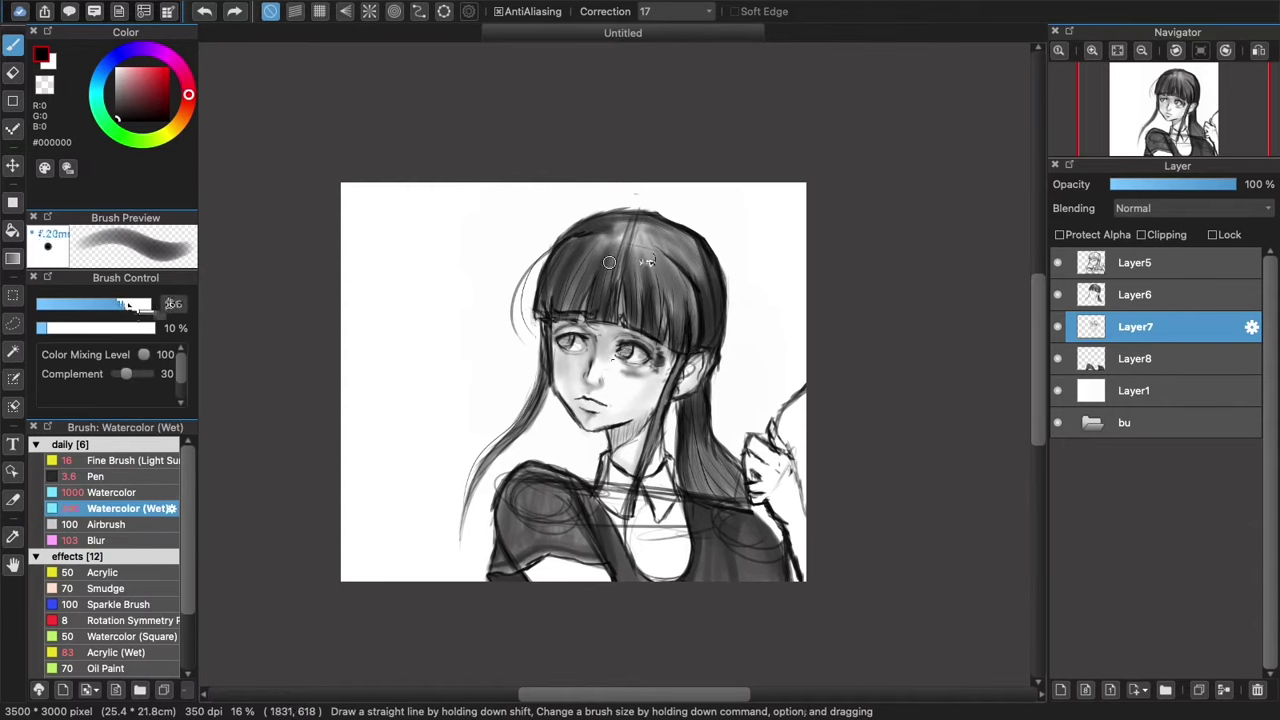
{"action": "left_click", "coordinate": [1136, 298]}
{"action": "left_click", "coordinate": [1146, 322]}
{"action": "left_click", "coordinate": [144, 306]}
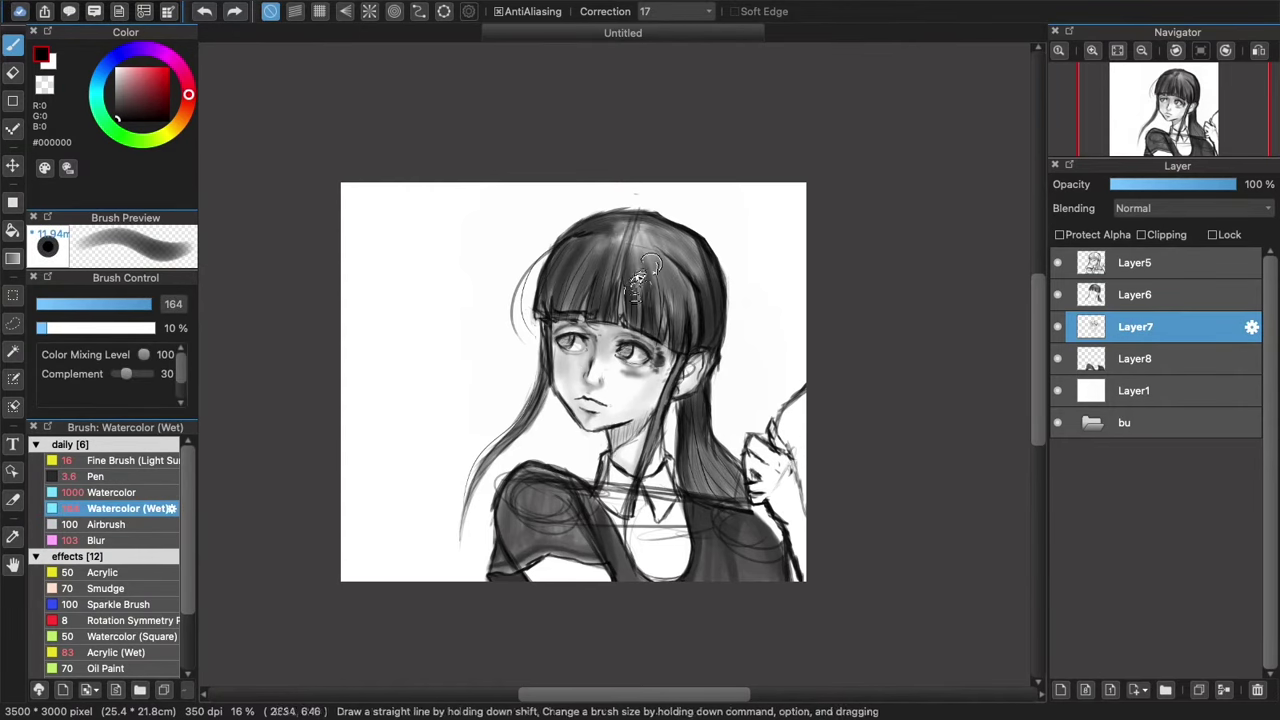
{"action": "left_click_drag", "start_coordinate": [648, 248], "coordinate": [626, 243]}
{"action": "key", "text": "super+z"}
{"action": "left_click", "coordinate": [102, 114]}
{"action": "left_click_drag", "start_coordinate": [119, 120], "coordinate": [106, 109]}
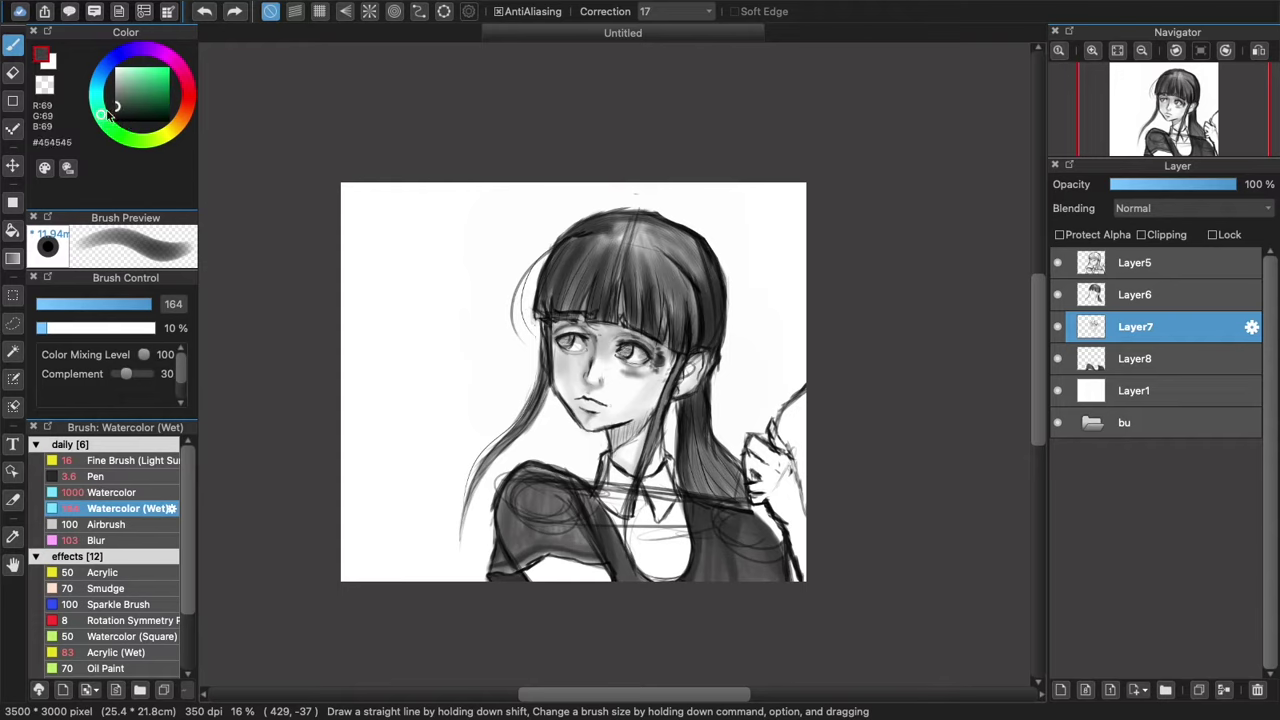
{"action": "mouse_move", "coordinate": [636, 232]}
{"action": "left_mouse_down"}
{"action": "mouse_move", "coordinate": [693, 264]}
{"action": "mouse_move", "coordinate": [683, 257]}
{"action": "mouse_move", "coordinate": [708, 312]}
{"action": "left_mouse_up"}
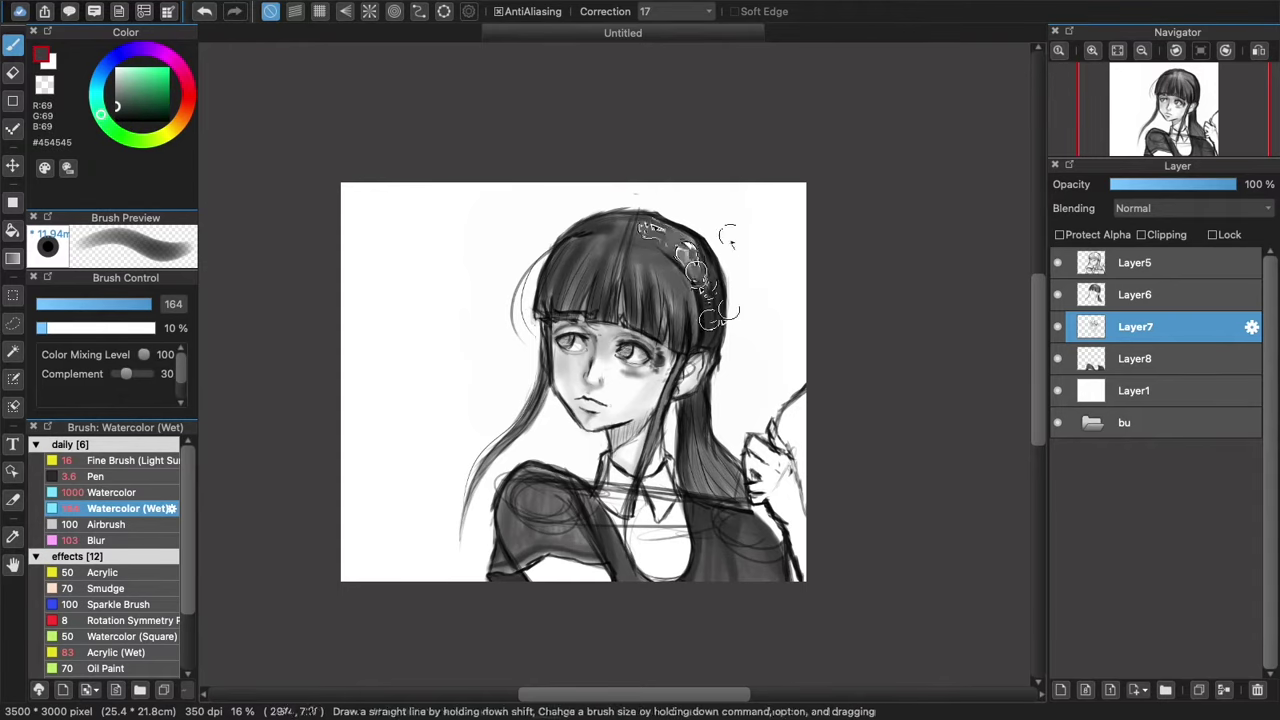
- Erase thin highlight streaks through the bangs on Layer6 with the eraser at size 26, undoing the unwanted first strokes
{"action": "left_click", "coordinate": [1138, 300]}
{"action": "key", "text": "e"}
{"action": "left_click", "coordinate": [43, 306]}
{"action": "left_click", "coordinate": [76, 306]}
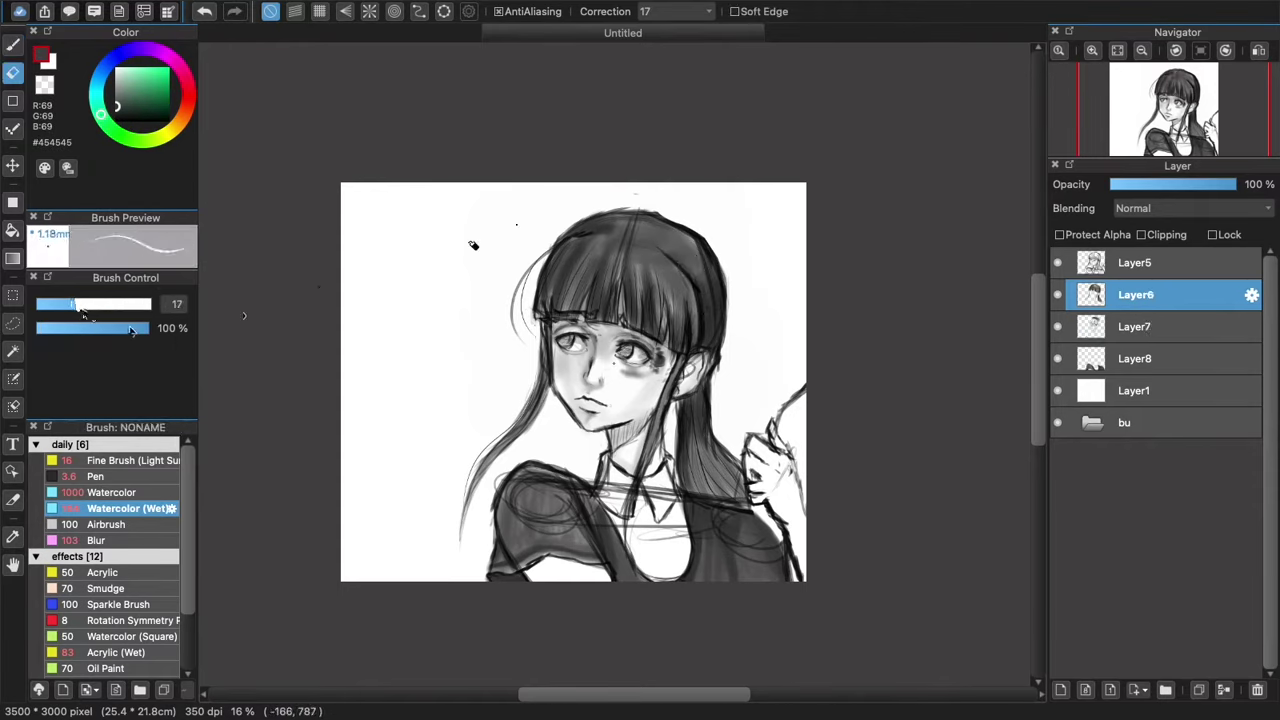
{"action": "left_click_drag", "start_coordinate": [77, 306], "coordinate": [95, 316]}
{"action": "key", "text": "super+z"}
{"action": "mouse_move", "coordinate": [597, 240]}
{"action": "left_mouse_down"}
{"action": "mouse_move", "coordinate": [592, 328]}
{"action": "mouse_move", "coordinate": [558, 302]}
{"action": "left_mouse_up"}
{"action": "key", "text": "super+z"}
{"action": "key", "text": "super+z"}
{"action": "mouse_move", "coordinate": [604, 260]}
{"action": "left_mouse_down"}
{"action": "mouse_move", "coordinate": [614, 325]}
{"action": "mouse_move", "coordinate": [639, 285]}
{"action": "mouse_move", "coordinate": [664, 366]}
{"action": "left_mouse_up"}
{"action": "left_click_drag", "start_coordinate": [664, 270], "coordinate": [682, 346]}
{"action": "left_click_drag", "start_coordinate": [668, 256], "coordinate": [677, 303]}
- Erase fine highlight streaks along the outer crown and down the back hair, undoing one stray stroke
{"action": "mouse_move", "coordinate": [658, 208]}
{"action": "left_mouse_down"}
{"action": "mouse_move", "coordinate": [711, 248]}
{"action": "mouse_move", "coordinate": [734, 300]}
{"action": "mouse_move", "coordinate": [711, 295]}
{"action": "mouse_move", "coordinate": [726, 298]}
{"action": "mouse_move", "coordinate": [714, 273]}
{"action": "mouse_move", "coordinate": [724, 330]}
{"action": "left_mouse_up"}
{"action": "mouse_move", "coordinate": [714, 272]}
{"action": "left_mouse_down"}
{"action": "mouse_move", "coordinate": [736, 332]}
{"action": "mouse_move", "coordinate": [718, 332]}
{"action": "mouse_move", "coordinate": [718, 307]}
{"action": "mouse_move", "coordinate": [716, 346]}
{"action": "left_mouse_up"}
{"action": "key", "text": "ctrl+z"}
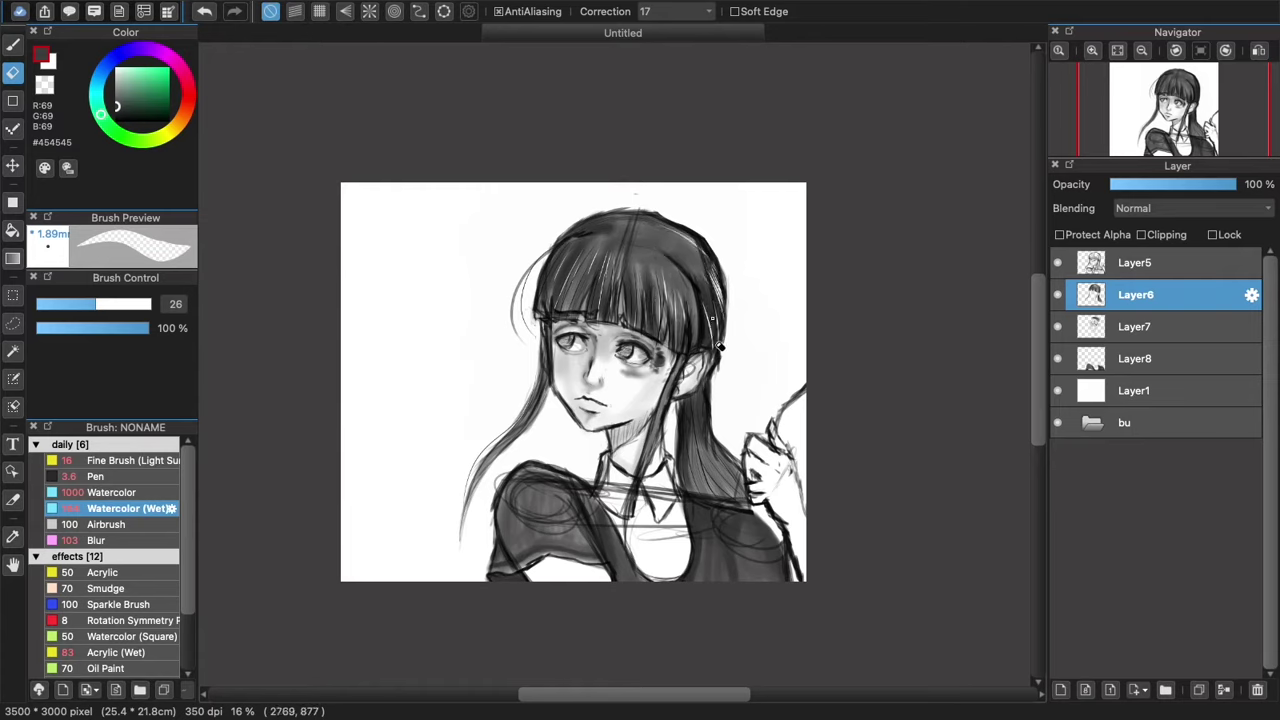
{"action": "mouse_move", "coordinate": [692, 392]}
{"action": "left_mouse_down"}
{"action": "mouse_move", "coordinate": [684, 472]}
{"action": "mouse_move", "coordinate": [711, 512]}
{"action": "mouse_move", "coordinate": [713, 463]}
{"action": "mouse_move", "coordinate": [760, 515]}
{"action": "mouse_move", "coordinate": [668, 318]}
{"action": "mouse_move", "coordinate": [719, 467]}
{"action": "left_mouse_up"}
{"action": "left_click_drag", "start_coordinate": [716, 338], "coordinate": [706, 288]}
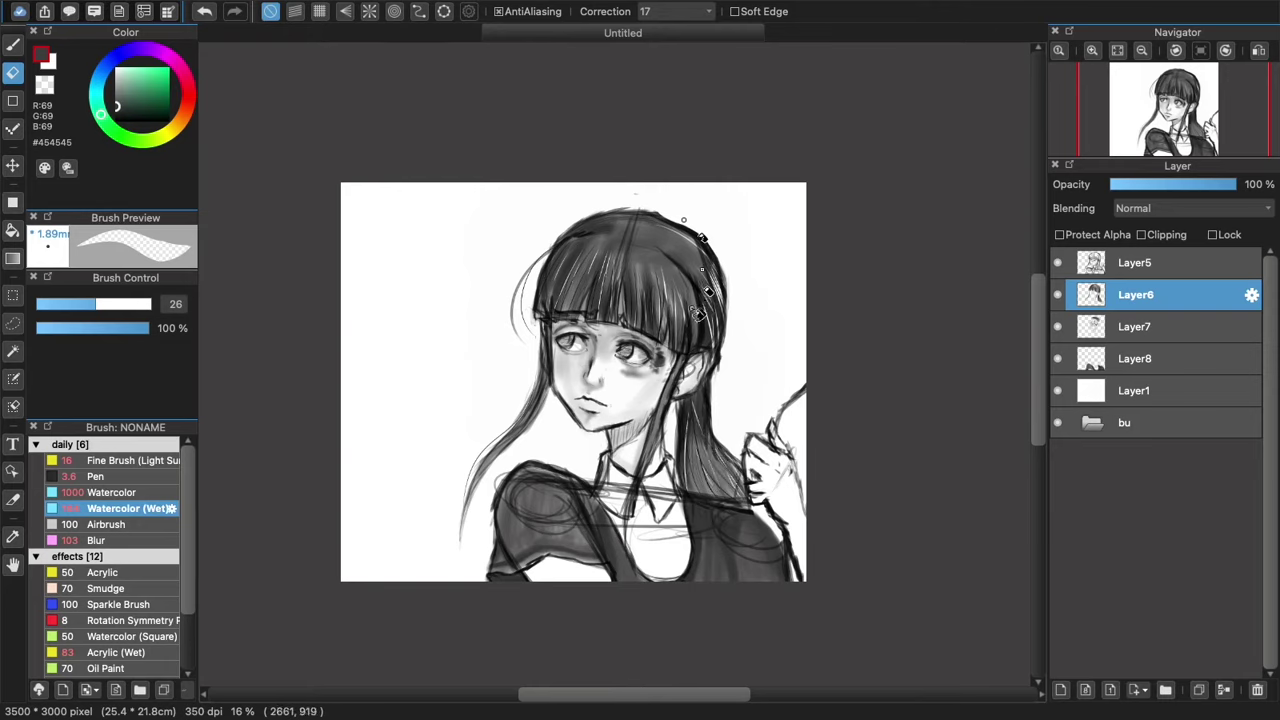
- Add a new layer directly above Layer1 and set the brush color to medium gray #959595
{"action": "left_click", "coordinate": [1150, 390]}
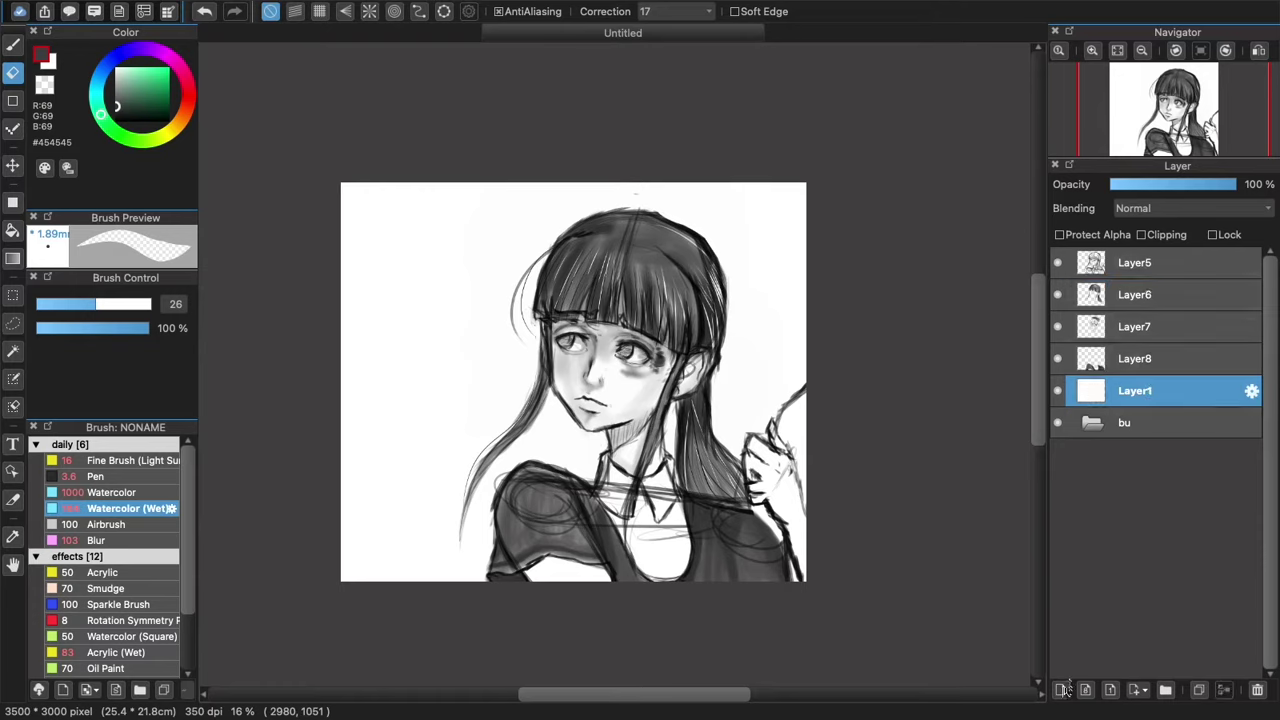
{"action": "left_click", "coordinate": [1062, 688]}
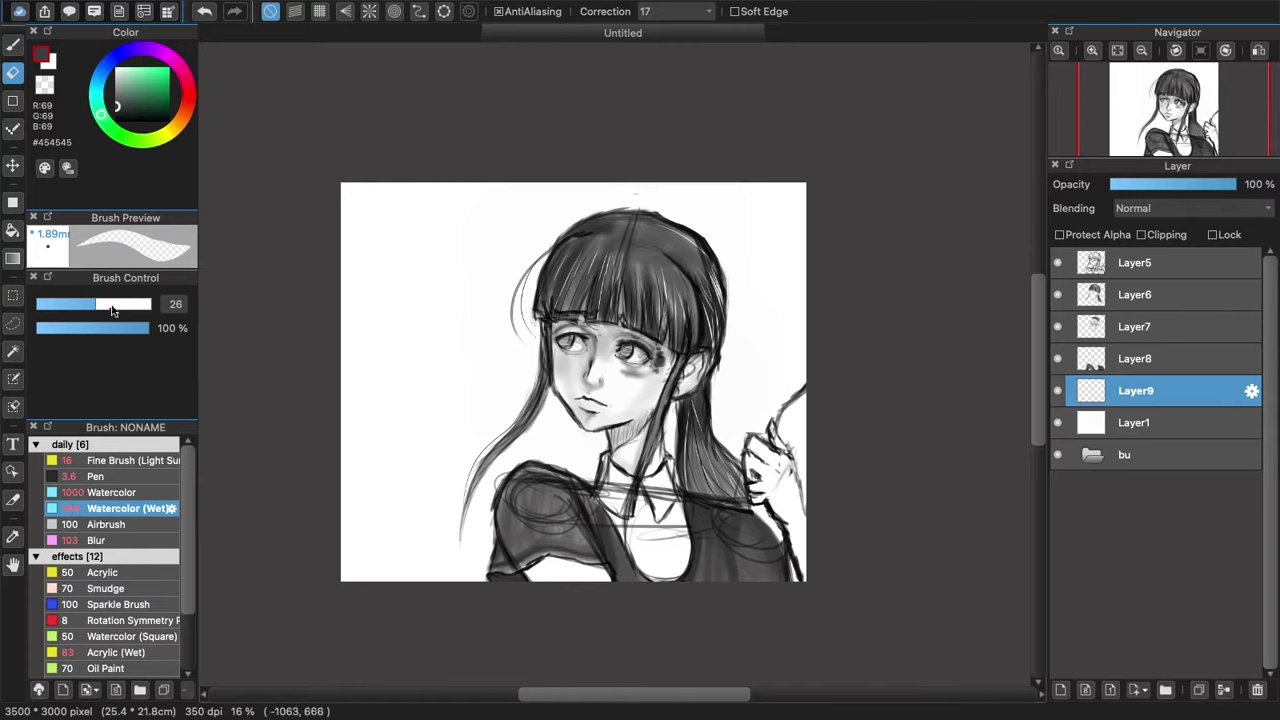
{"action": "left_click", "coordinate": [130, 668]}
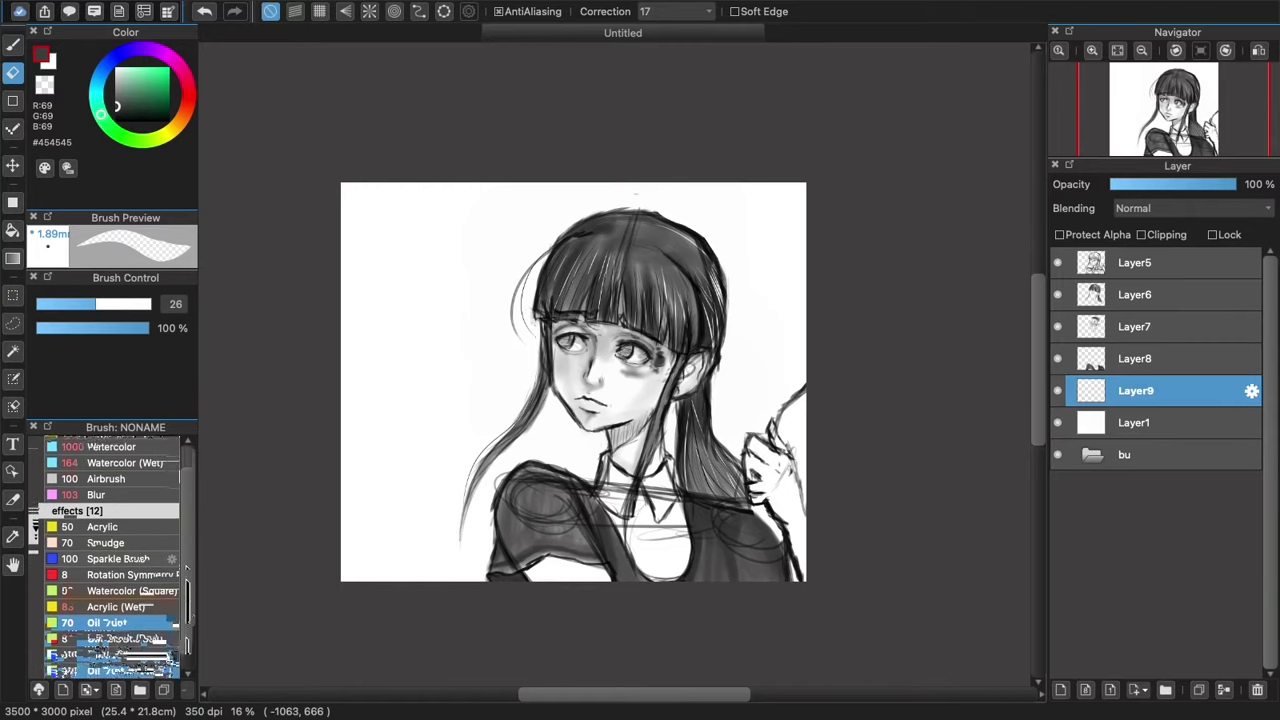
{"action": "scroll", "coordinate": [150, 668], "scroll_direction": "down", "scroll_amount": 1}
{"action": "left_click", "coordinate": [150, 671]}
{"action": "left_click", "coordinate": [117, 119]}
{"action": "left_click_drag", "start_coordinate": [114, 106], "coordinate": [116, 90]}
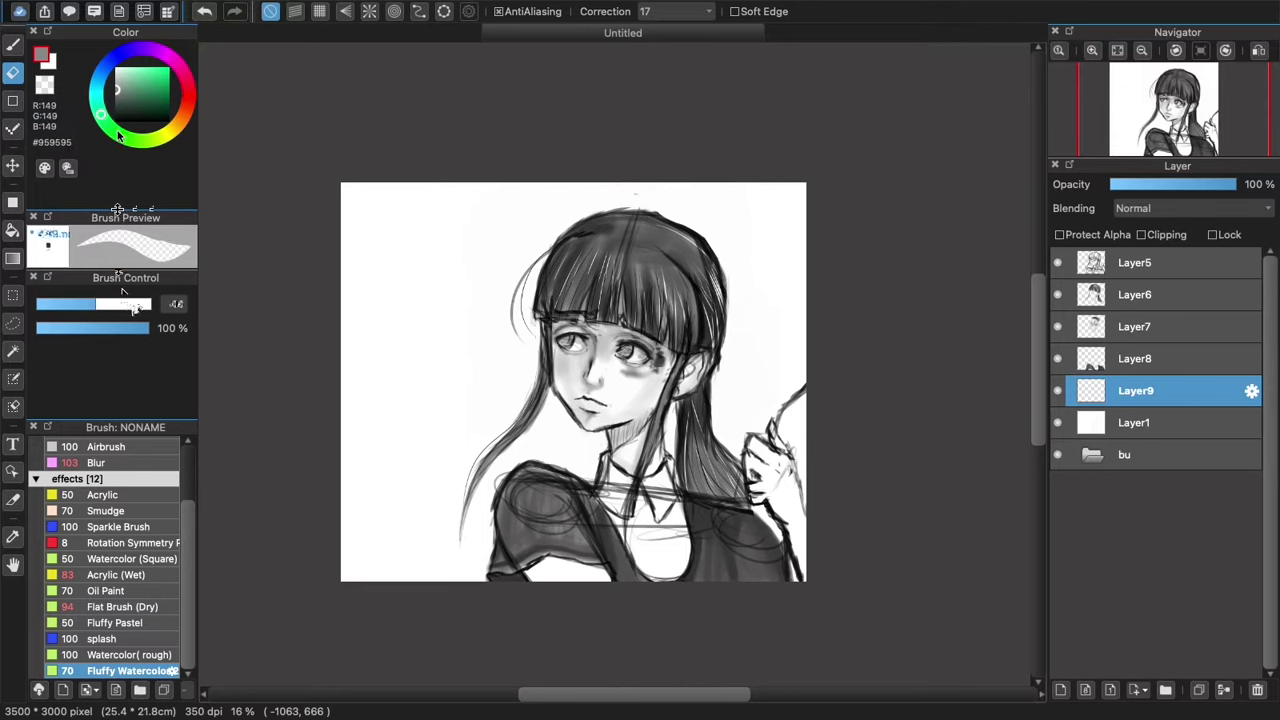
- Paint a cloudy gray background around the figure with Fluffy Pastel at size 1000, leaving a light halo around the head
{"action": "left_click", "coordinate": [130, 670]}
{"action": "left_click", "coordinate": [135, 655]}
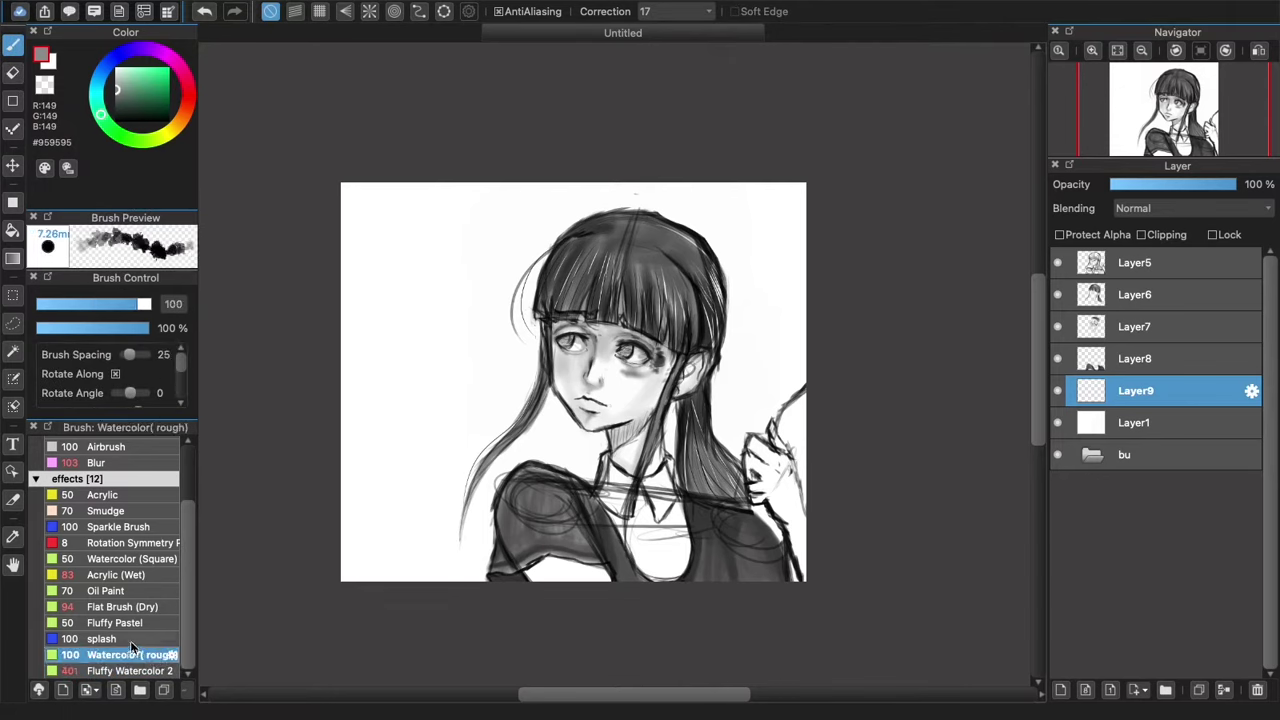
{"action": "left_click", "coordinate": [166, 607]}
{"action": "left_click", "coordinate": [143, 623]}
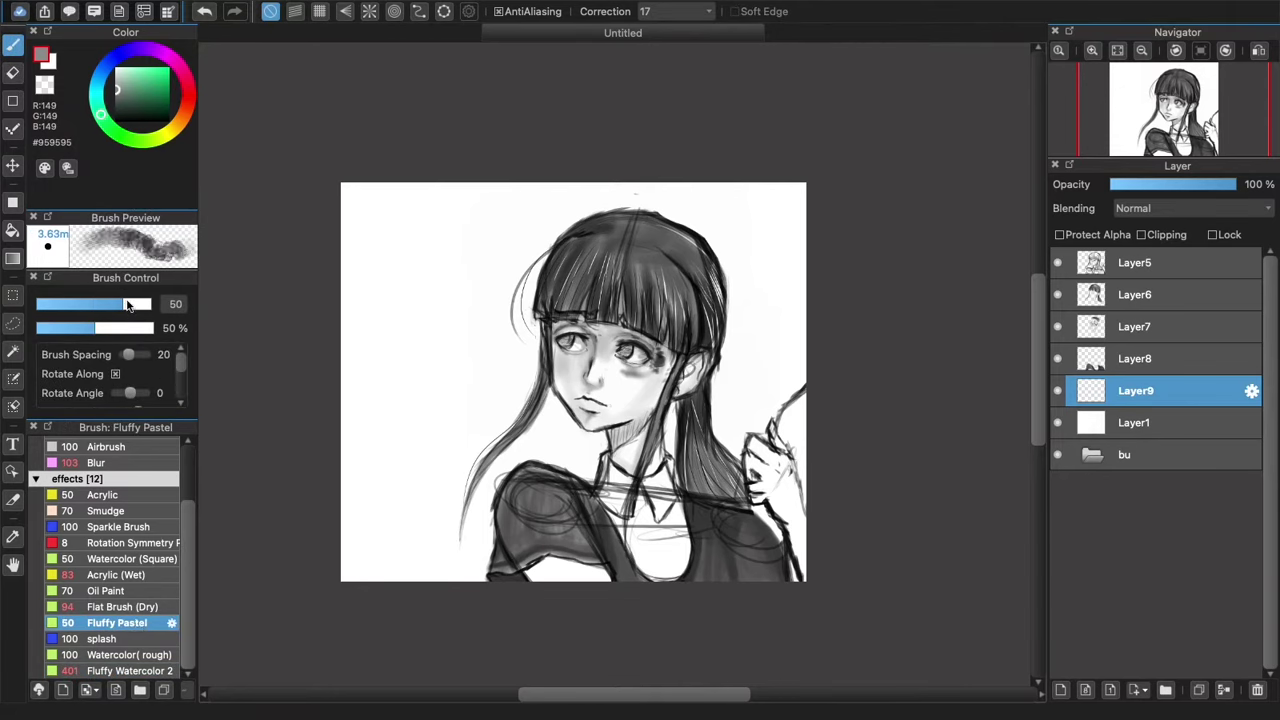
{"action": "left_click_drag", "start_coordinate": [128, 305], "coordinate": [205, 318]}
{"action": "mouse_move", "coordinate": [380, 240]}
{"action": "left_mouse_down"}
{"action": "mouse_move", "coordinate": [420, 195]}
{"action": "mouse_move", "coordinate": [612, 175]}
{"action": "mouse_move", "coordinate": [385, 260]}
{"action": "mouse_move", "coordinate": [365, 540]}
{"action": "mouse_move", "coordinate": [465, 615]}
{"action": "mouse_move", "coordinate": [403, 292]}
{"action": "mouse_move", "coordinate": [650, 172]}
{"action": "mouse_move", "coordinate": [665, 190]}
{"action": "mouse_move", "coordinate": [555, 210]}
{"action": "mouse_move", "coordinate": [569, 187]}
{"action": "mouse_move", "coordinate": [753, 286]}
{"action": "mouse_move", "coordinate": [809, 404]}
{"action": "mouse_move", "coordinate": [791, 510]}
{"action": "mouse_move", "coordinate": [812, 424]}
{"action": "mouse_move", "coordinate": [384, 191]}
{"action": "mouse_move", "coordinate": [323, 412]}
{"action": "mouse_move", "coordinate": [370, 615]}
{"action": "mouse_move", "coordinate": [489, 565]}
{"action": "mouse_move", "coordinate": [360, 463]}
{"action": "left_mouse_up"}
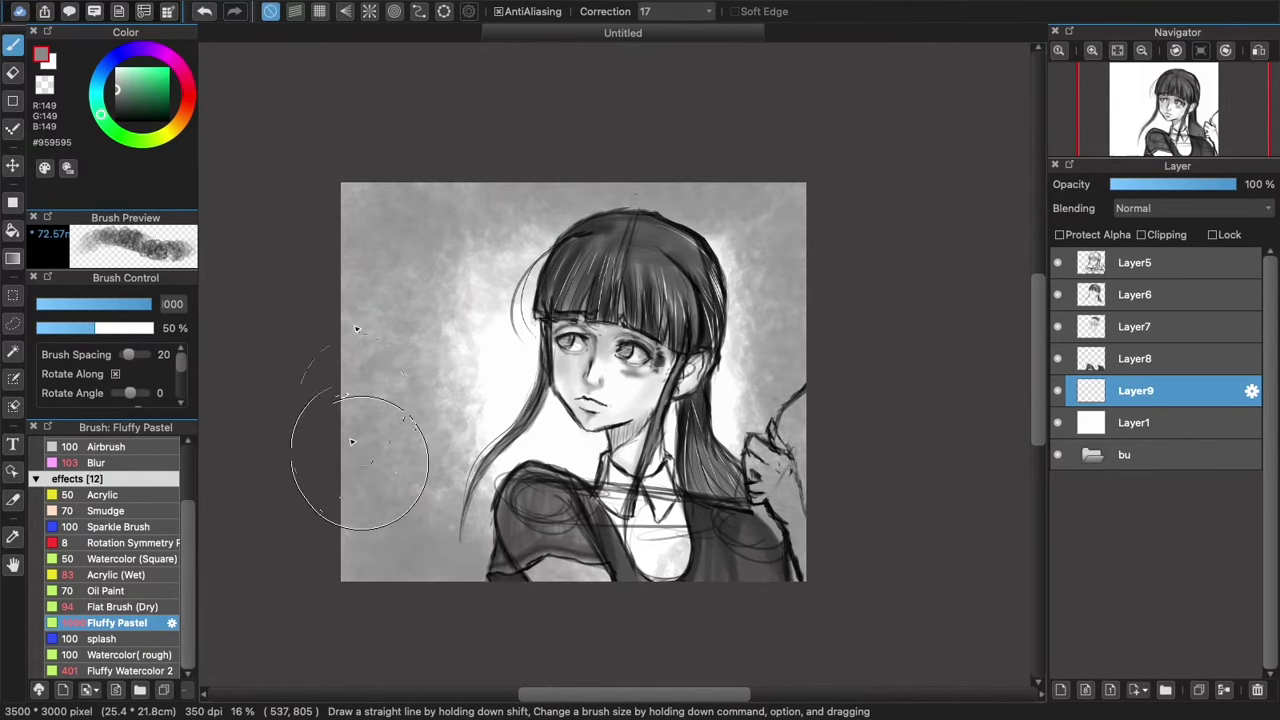
- Protect the background layer's alpha and darken its outer areas with #585858 using Fluffy Pastel
{"action": "left_click", "coordinate": [1062, 234]}
{"action": "left_click", "coordinate": [112, 100]}
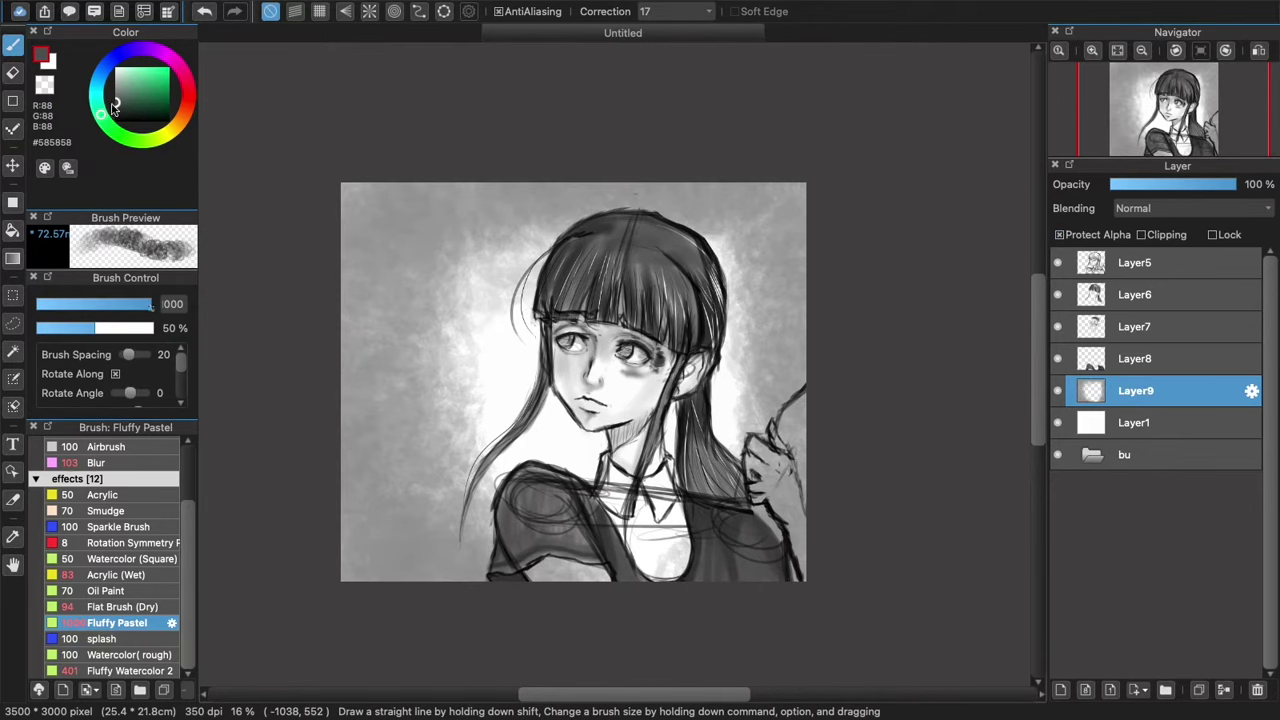
{"action": "mouse_move", "coordinate": [150, 305]}
{"action": "left_mouse_down"}
{"action": "mouse_move", "coordinate": [214, 366]}
{"action": "mouse_move", "coordinate": [357, 222]}
{"action": "mouse_move", "coordinate": [400, 229]}
{"action": "mouse_move", "coordinate": [580, 185]}
{"action": "mouse_move", "coordinate": [810, 385]}
{"action": "mouse_move", "coordinate": [300, 452]}
{"action": "mouse_move", "coordinate": [300, 535]}
{"action": "mouse_move", "coordinate": [465, 175]}
{"action": "mouse_move", "coordinate": [781, 380]}
{"action": "mouse_move", "coordinate": [783, 470]}
{"action": "left_mouse_up"}
{"action": "left_click_drag", "start_coordinate": [365, 232], "coordinate": [437, 263]}
{"action": "left_click_drag", "start_coordinate": [138, 306], "coordinate": [200, 343]}
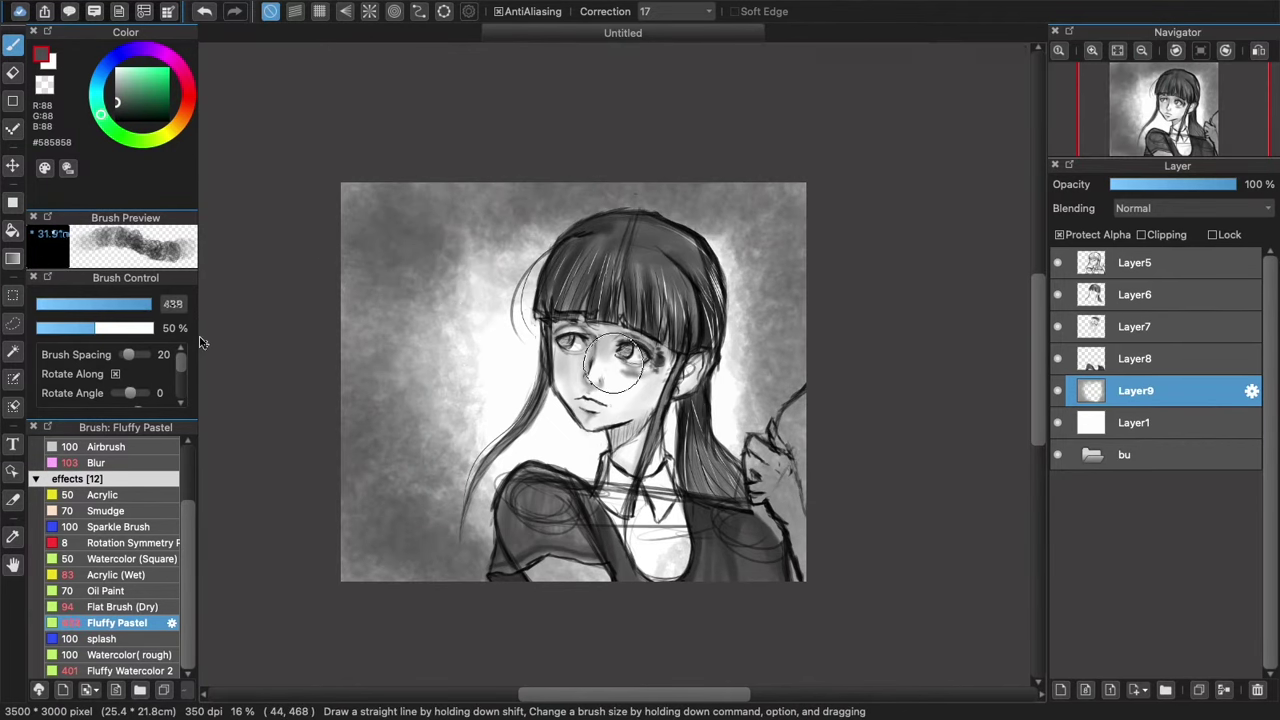
- Add mottled #2A2A2A texture around the background's edges and corners with Watercolor (rough) at size 415
{"action": "left_click", "coordinate": [117, 112]}
{"action": "left_click", "coordinate": [130, 654]}
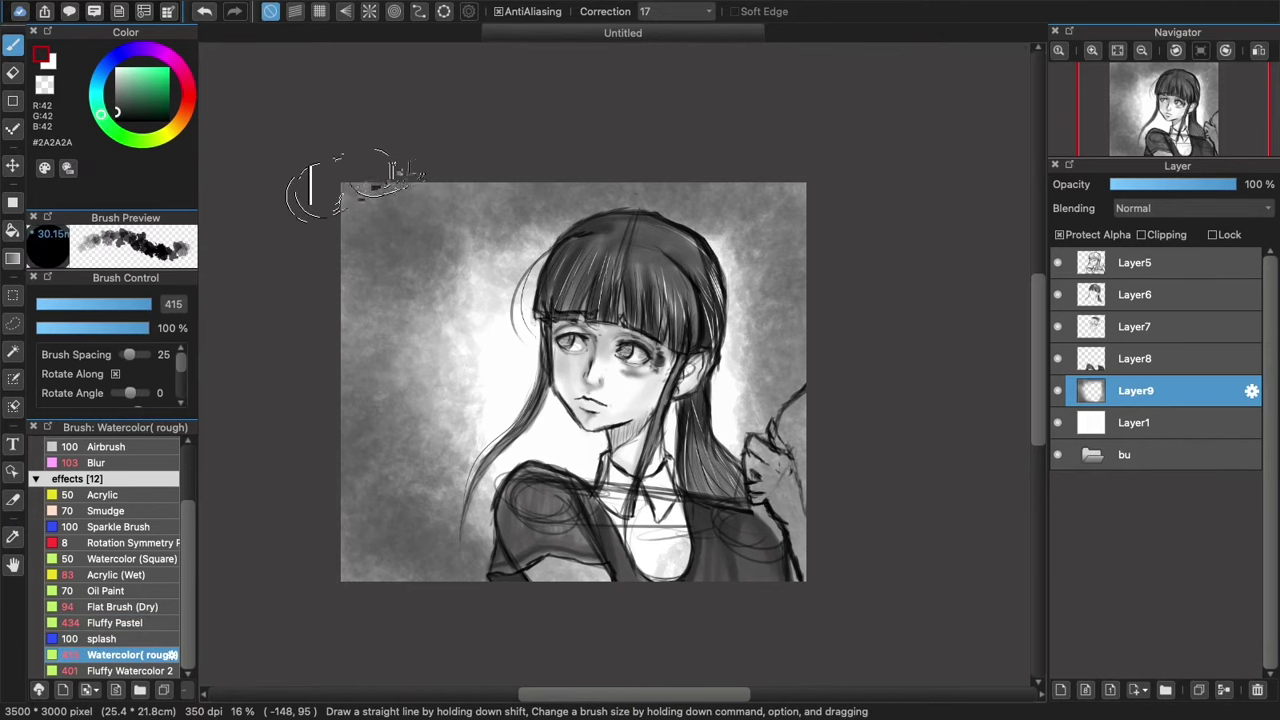
{"action": "mouse_move", "coordinate": [313, 190]}
{"action": "left_mouse_down"}
{"action": "mouse_move", "coordinate": [341, 295]}
{"action": "mouse_move", "coordinate": [407, 302]}
{"action": "mouse_move", "coordinate": [347, 402]}
{"action": "mouse_move", "coordinate": [369, 465]}
{"action": "mouse_move", "coordinate": [367, 512]}
{"action": "mouse_move", "coordinate": [399, 570]}
{"action": "mouse_move", "coordinate": [466, 574]}
{"action": "left_mouse_up"}
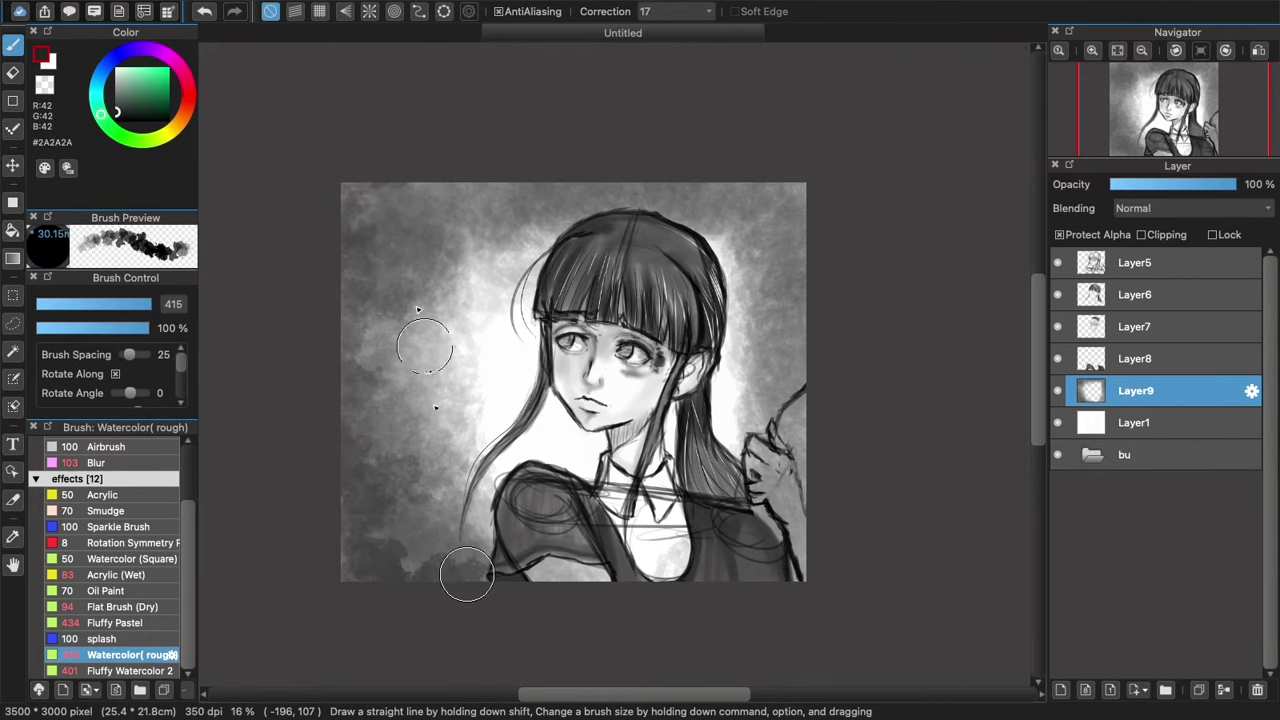
{"action": "mouse_move", "coordinate": [390, 195]}
{"action": "left_mouse_down"}
{"action": "mouse_move", "coordinate": [414, 171]}
{"action": "mouse_move", "coordinate": [563, 160]}
{"action": "mouse_move", "coordinate": [686, 260]}
{"action": "mouse_move", "coordinate": [785, 225]}
{"action": "mouse_move", "coordinate": [812, 290]}
{"action": "mouse_move", "coordinate": [829, 514]}
{"action": "mouse_move", "coordinate": [805, 500]}
{"action": "left_mouse_up"}
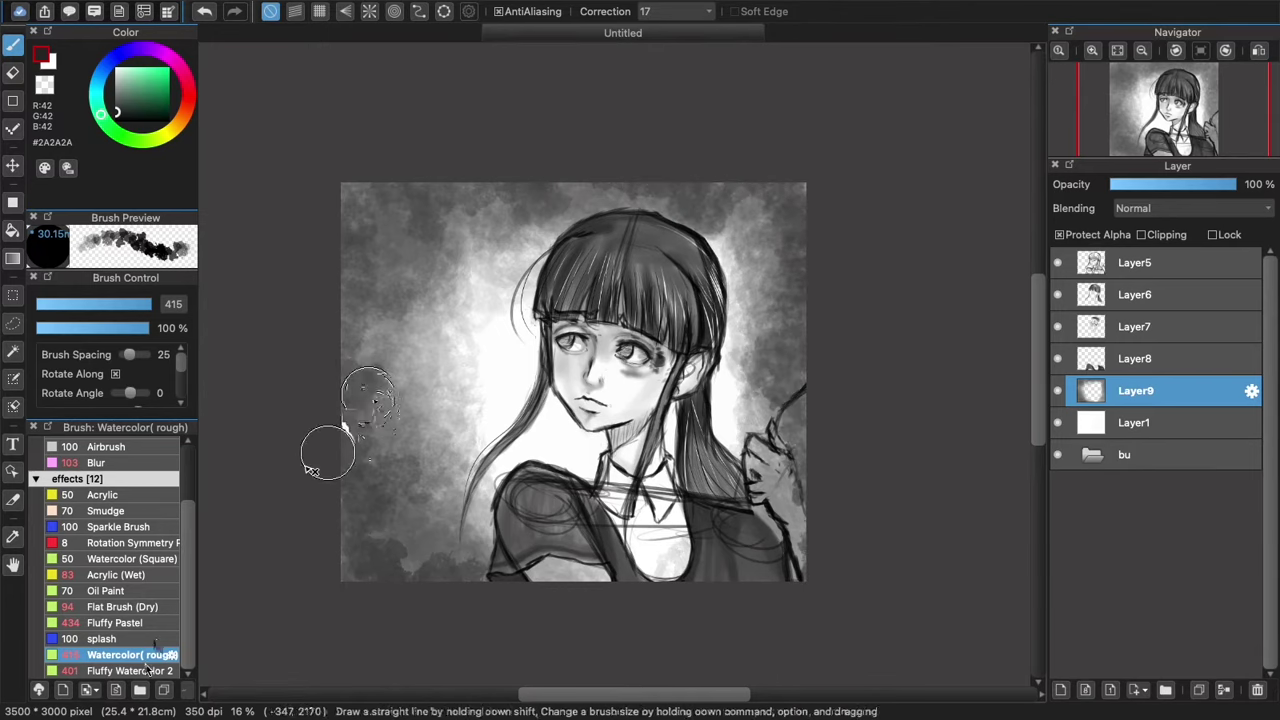
- Add grainy black texture around the background's edges with Fluffy Watercolor 2 at size 372, undoing a smaller trial stroke
{"action": "left_click", "coordinate": [130, 670]}
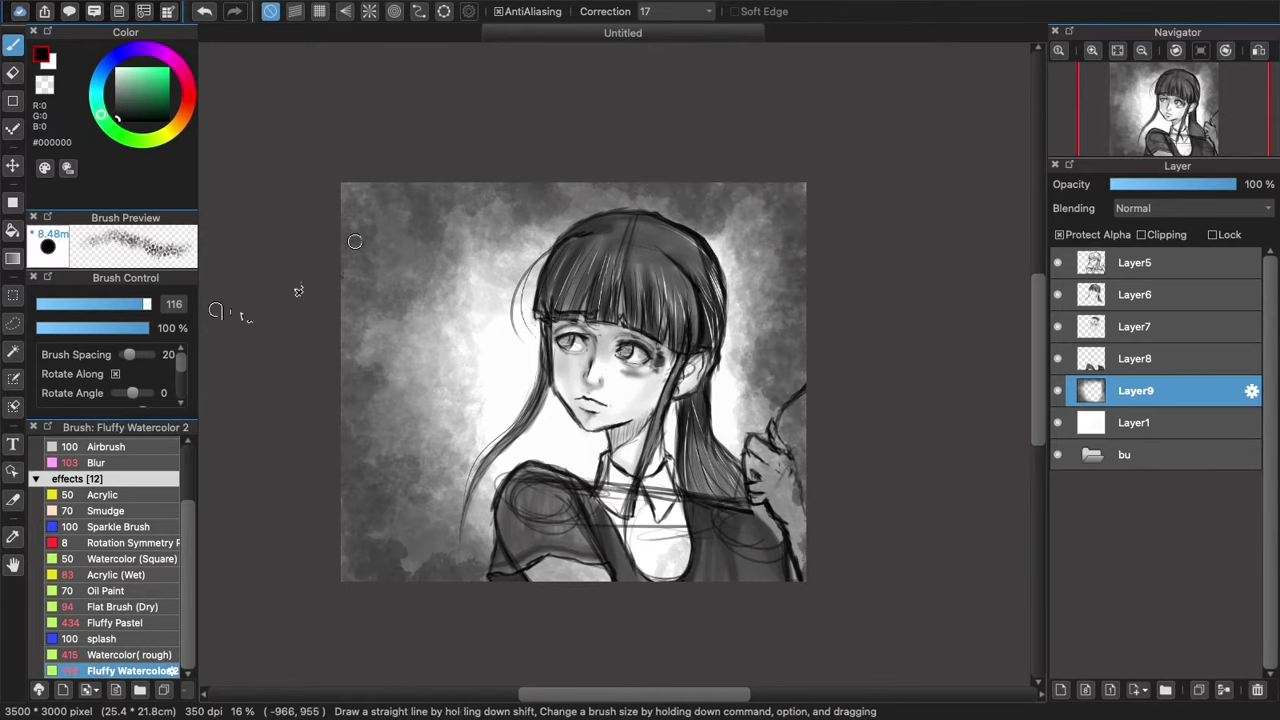
{"action": "left_click_drag", "start_coordinate": [340, 228], "coordinate": [346, 270]}
{"action": "key", "text": "super+z"}
{"action": "left_click_drag", "start_coordinate": [147, 304], "coordinate": [152, 304]}
{"action": "mouse_move", "coordinate": [334, 207]}
{"action": "left_mouse_down"}
{"action": "mouse_move", "coordinate": [342, 255]}
{"action": "mouse_move", "coordinate": [400, 330]}
{"action": "mouse_move", "coordinate": [360, 490]}
{"action": "mouse_move", "coordinate": [365, 575]}
{"action": "mouse_move", "coordinate": [470, 530]}
{"action": "left_mouse_up"}
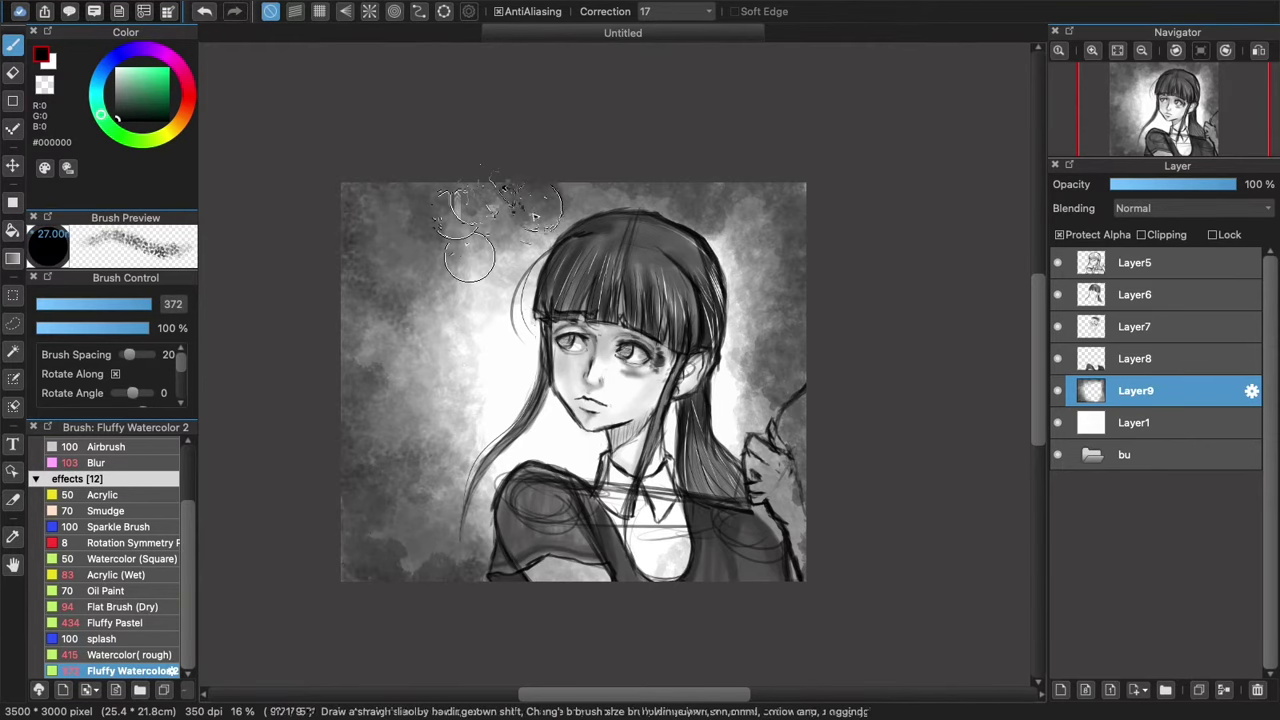
{"action": "mouse_move", "coordinate": [470, 258]}
{"action": "left_mouse_down"}
{"action": "mouse_move", "coordinate": [760, 200]}
{"action": "mouse_move", "coordinate": [800, 390]}
{"action": "mouse_move", "coordinate": [766, 457]}
{"action": "mouse_move", "coordinate": [797, 550]}
{"action": "left_mouse_up"}
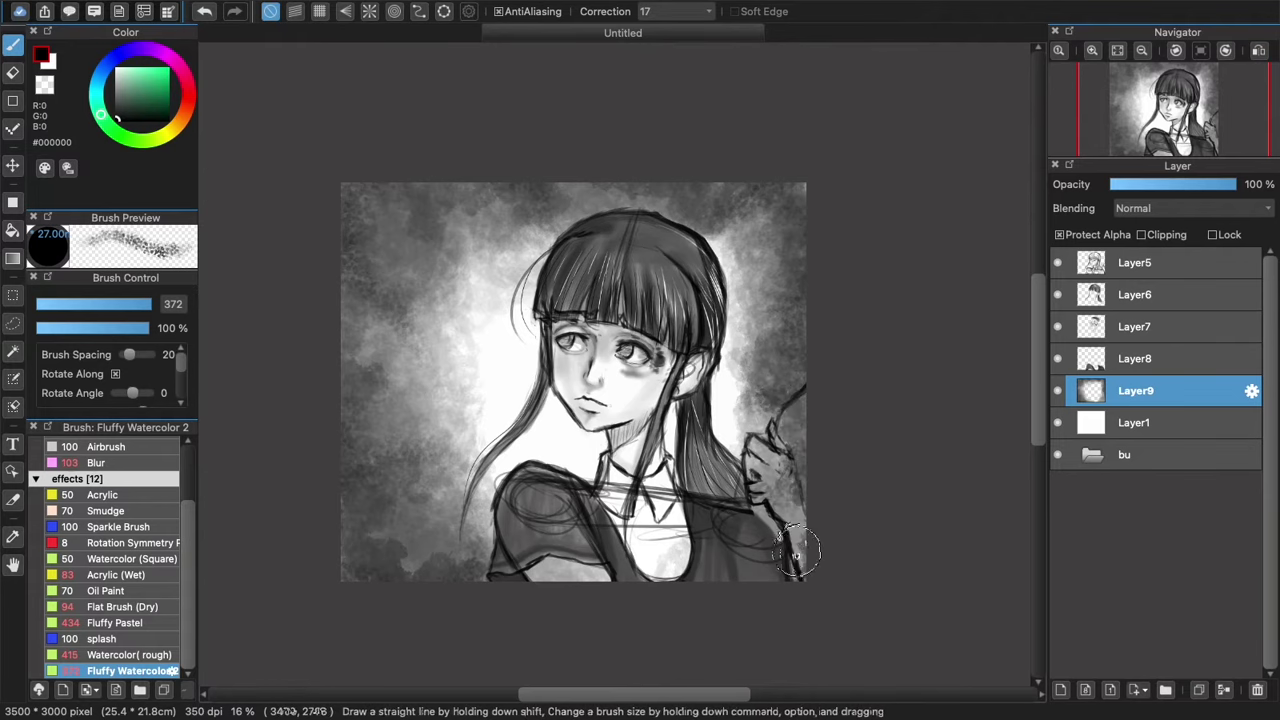
- Try airbrushing light gray #D2D2D2 behind the figure on Layer1 at size 454, undo it and switch the color to white
{"action": "left_click", "coordinate": [1124, 420]}
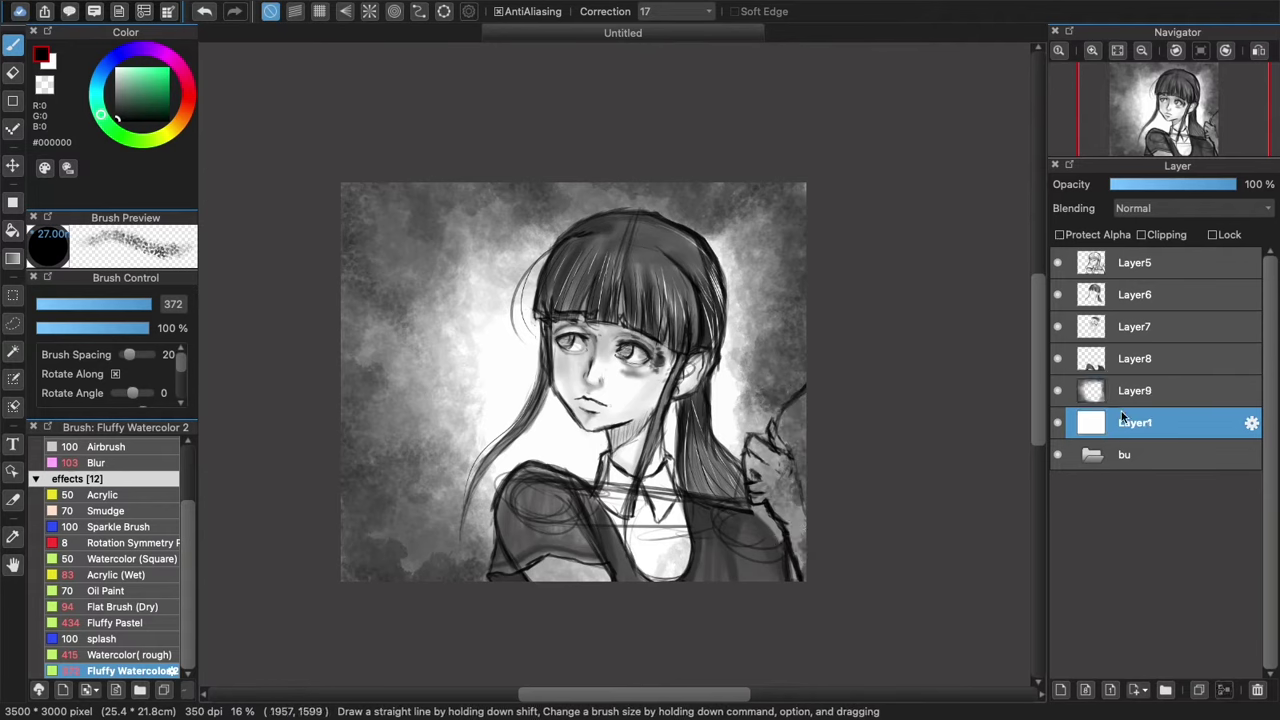
{"action": "left_click", "coordinate": [113, 72]}
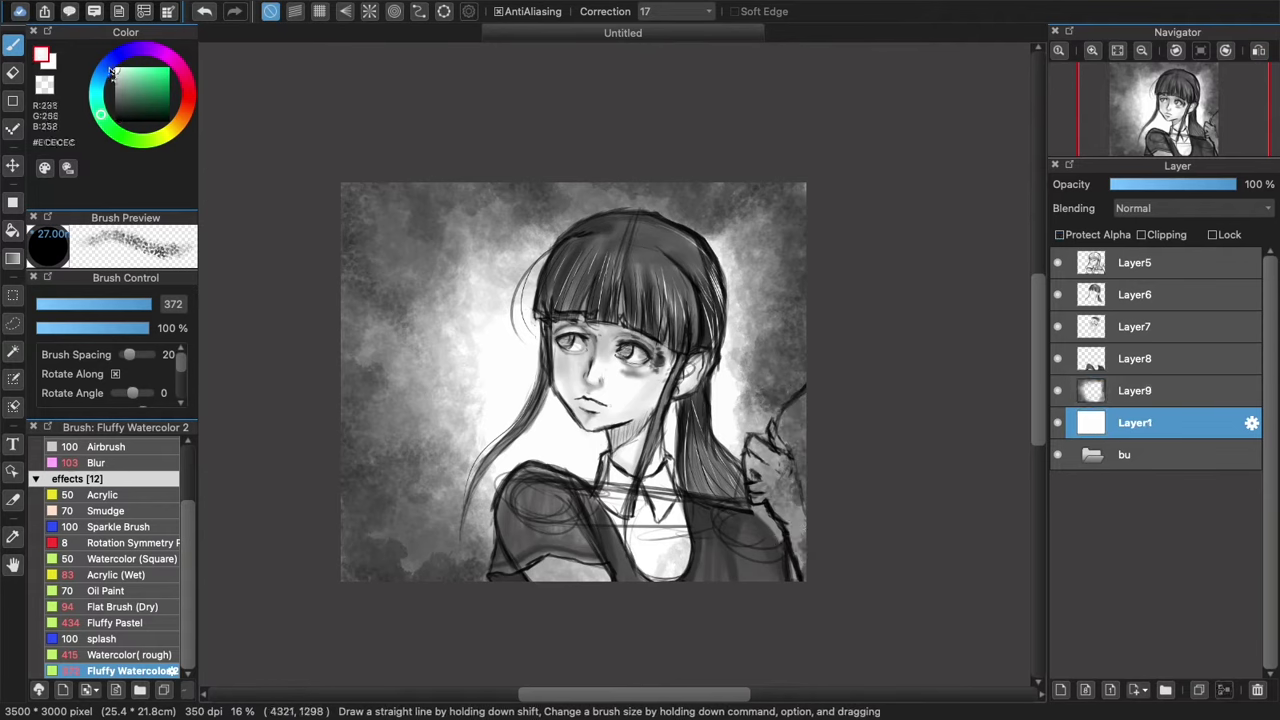
{"action": "left_click", "coordinate": [116, 78]}
{"action": "left_click", "coordinate": [107, 446]}
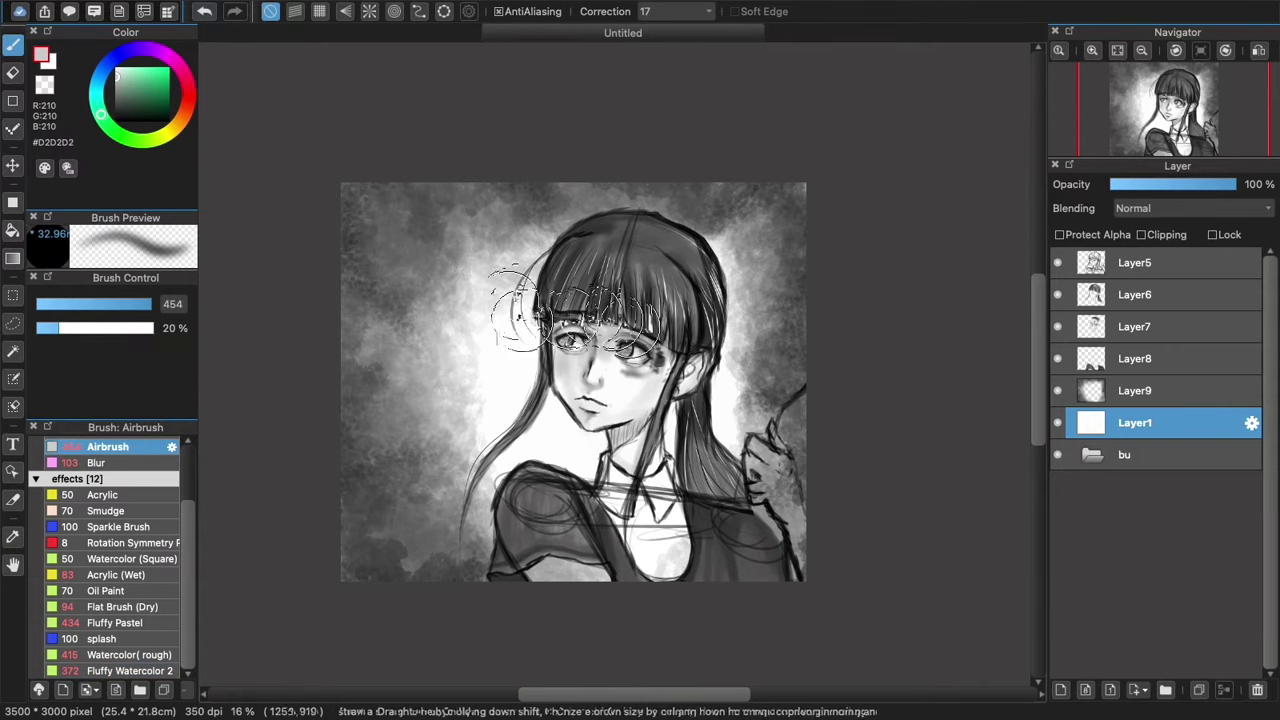
{"action": "left_click_drag", "start_coordinate": [757, 341], "coordinate": [598, 530]}
{"action": "key", "text": "super+z"}
{"action": "left_click", "coordinate": [115, 67]}
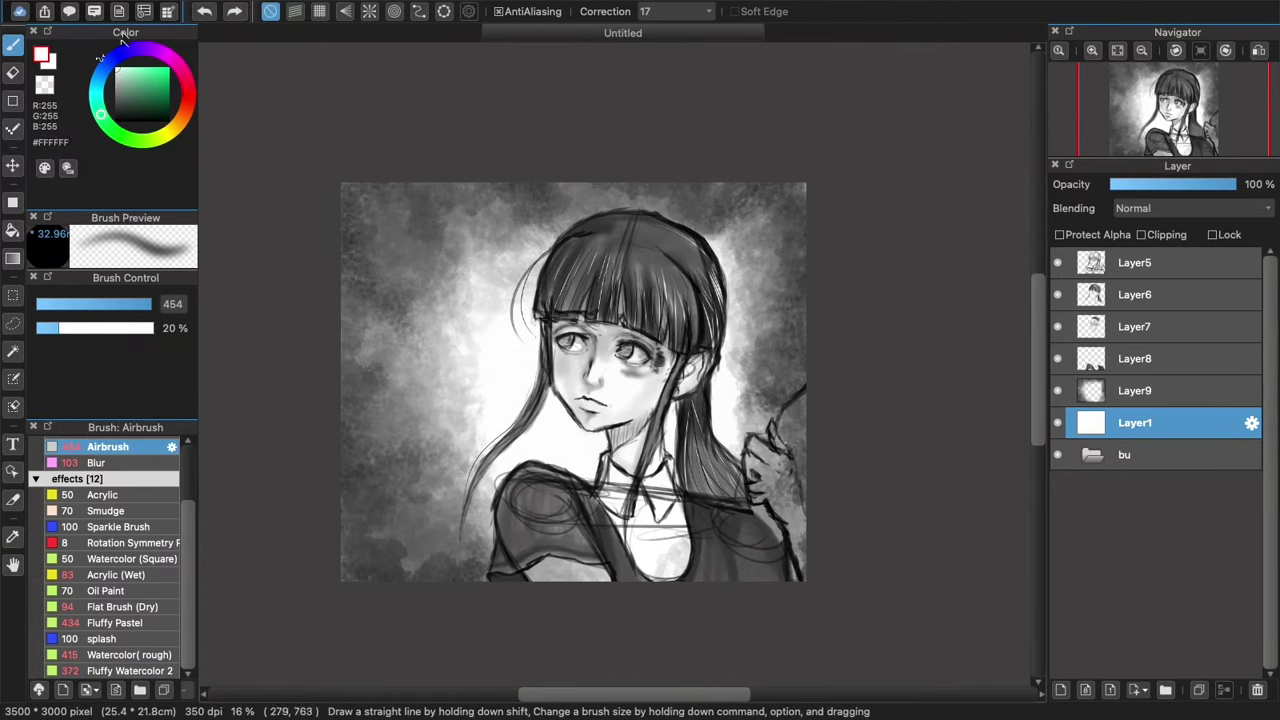
- Erase the gray background paint covering the raised hand and forearm on Layer9 with the eraser at size 116
{"action": "left_click", "coordinate": [158, 494]}
{"action": "scroll", "coordinate": [183, 530], "scroll_direction": "up", "scroll_amount": 3}
{"action": "left_click", "coordinate": [130, 478]}
{"action": "left_click", "coordinate": [1103, 391]}
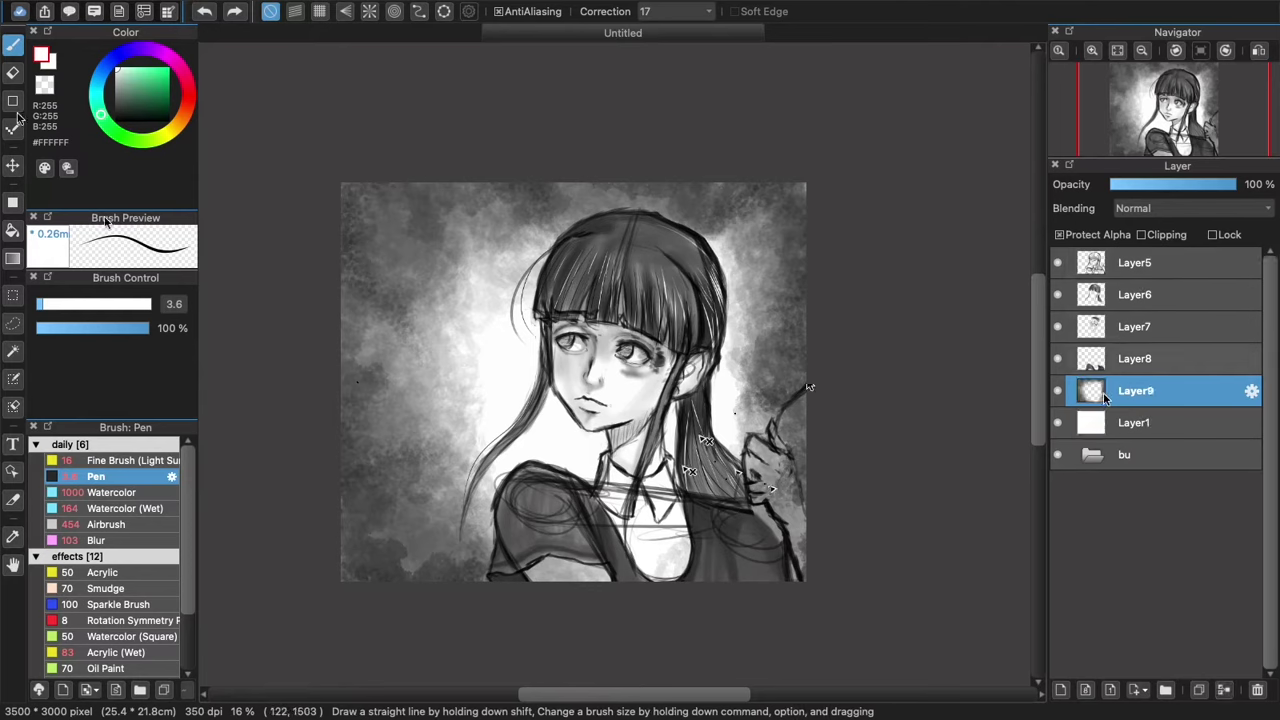
{"action": "key", "text": "e"}
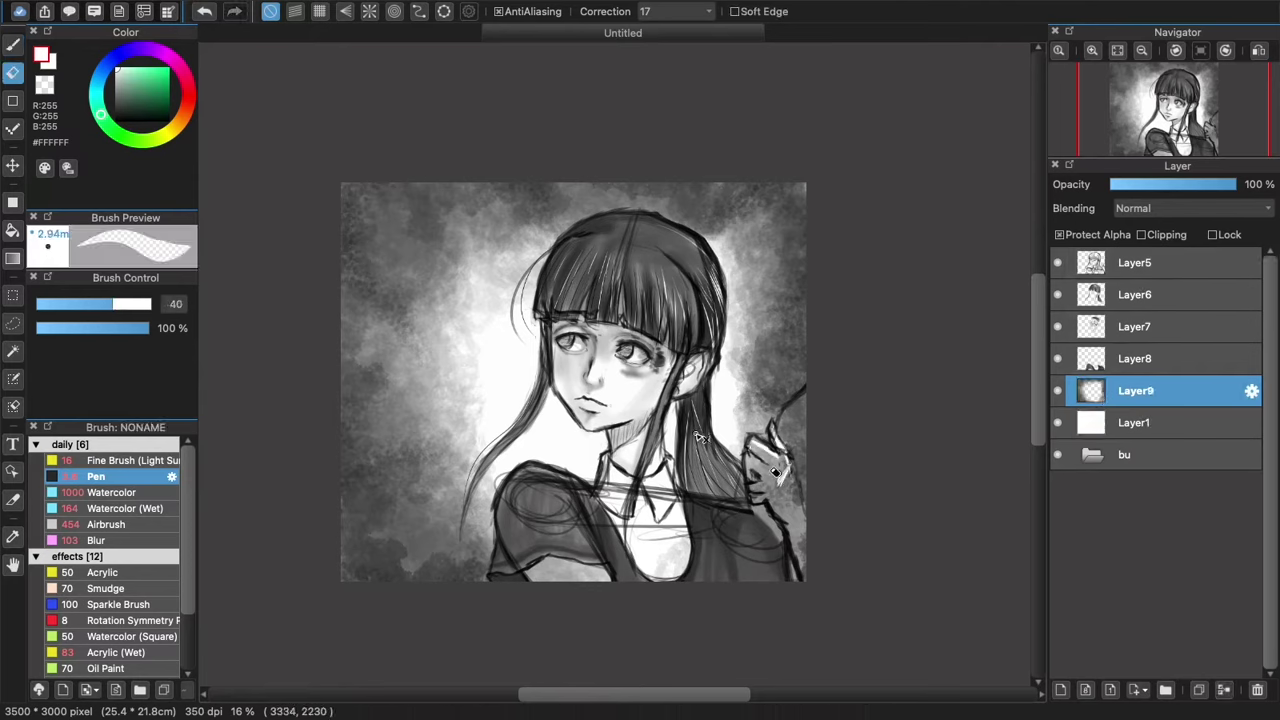
{"action": "left_click", "coordinate": [147, 304]}
{"action": "mouse_move", "coordinate": [755, 450]}
{"action": "left_mouse_down"}
{"action": "mouse_move", "coordinate": [812, 559]}
{"action": "mouse_move", "coordinate": [755, 464]}
{"action": "mouse_move", "coordinate": [767, 479]}
{"action": "mouse_move", "coordinate": [782, 469]}
{"action": "mouse_move", "coordinate": [794, 548]}
{"action": "left_mouse_up"}
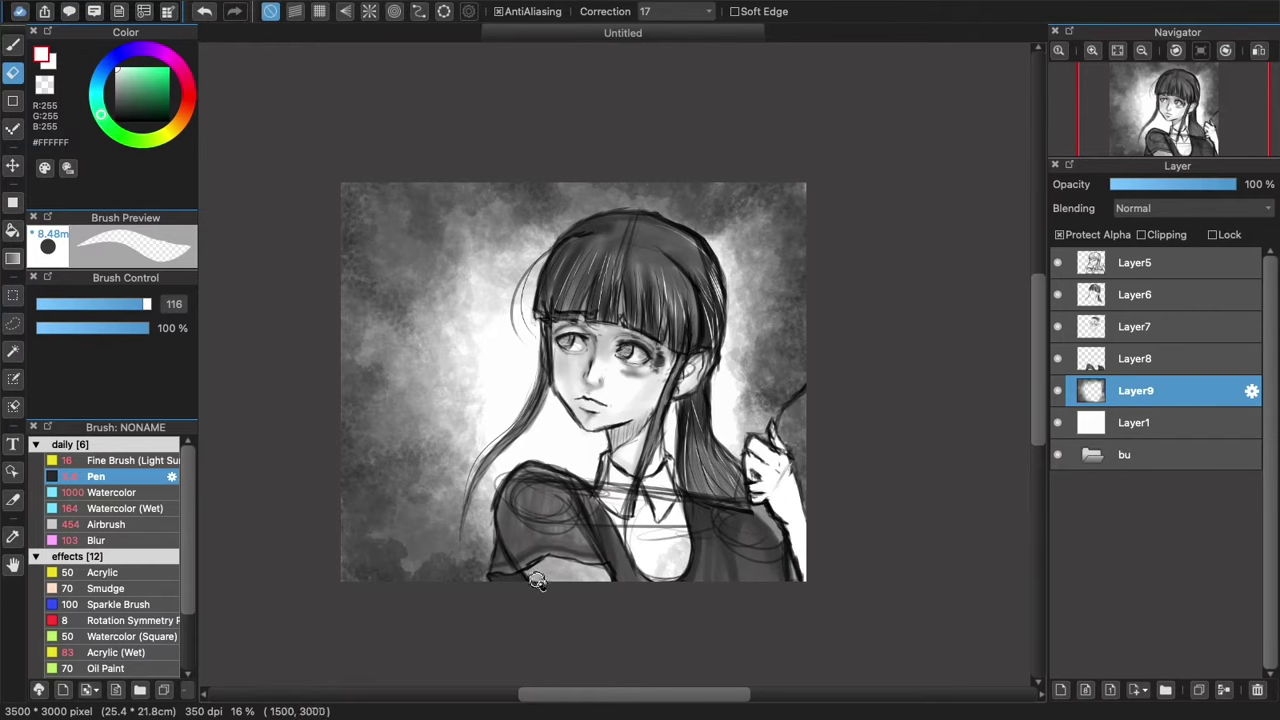
- Add a new layer above Layer5 and choose the Pen in black
{"action": "left_click", "coordinate": [1061, 690]}
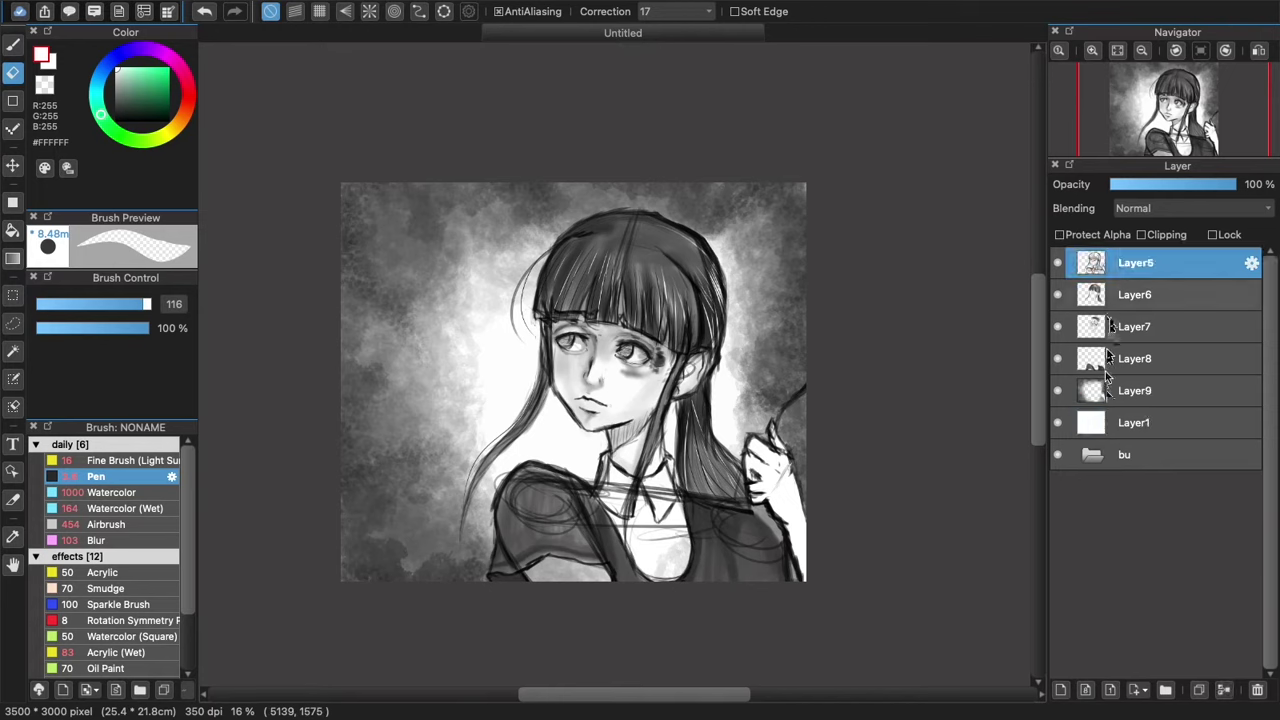
{"action": "key", "text": "b"}
{"action": "left_click", "coordinate": [137, 477]}
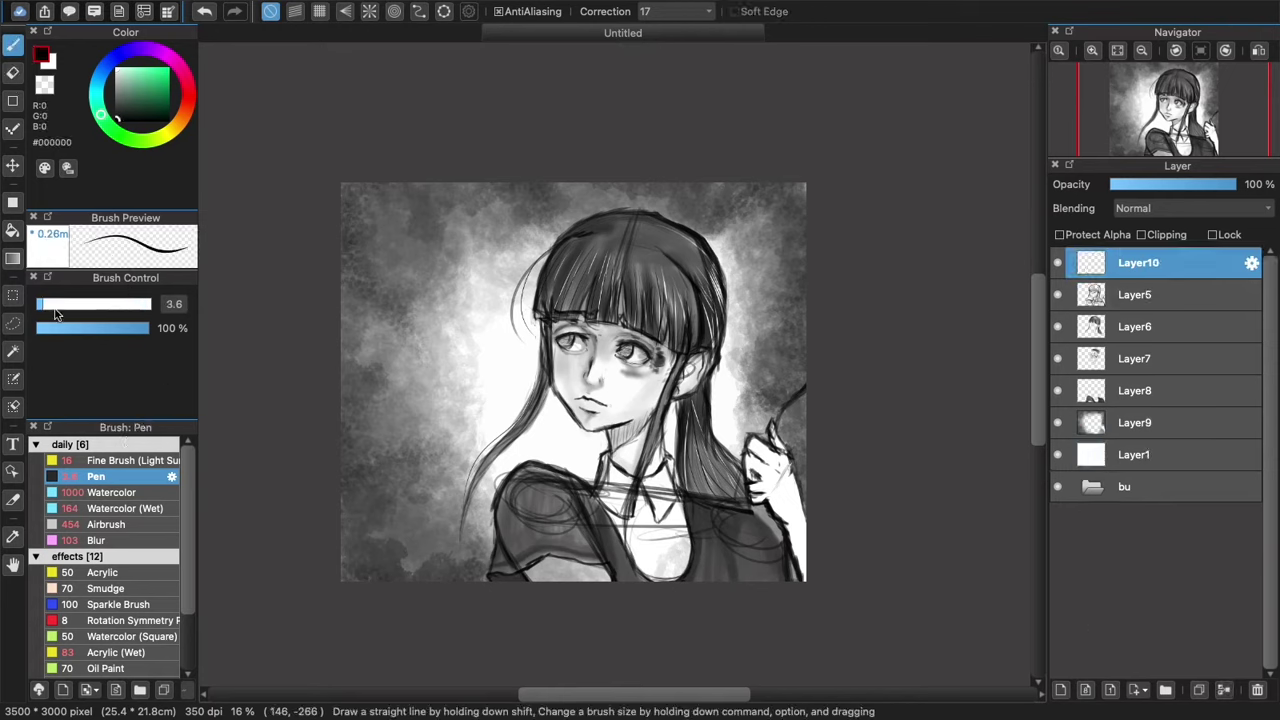